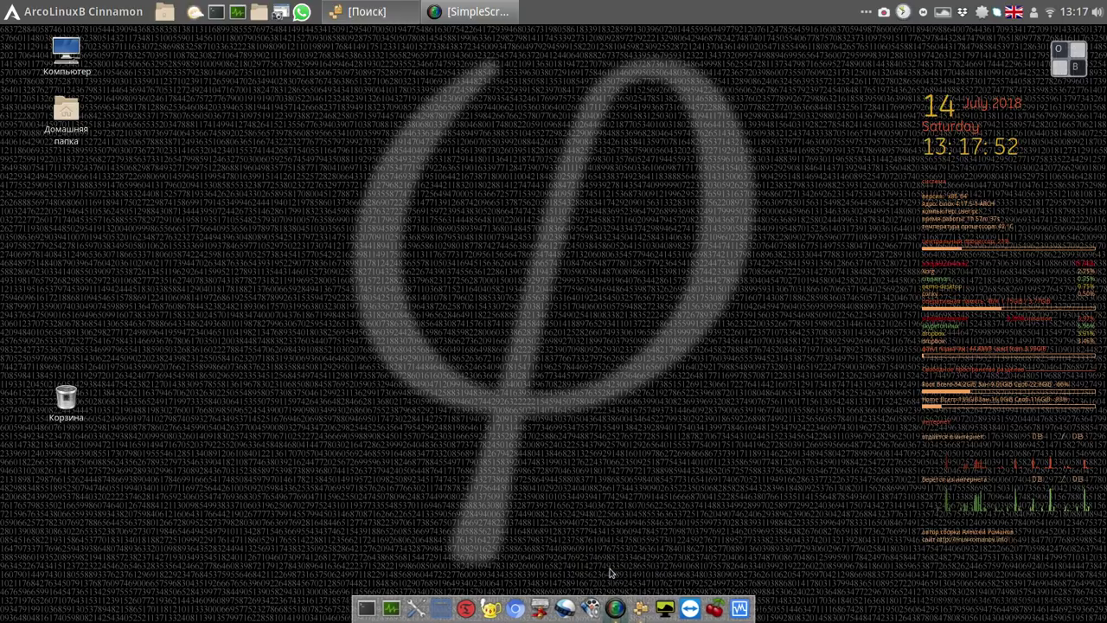
Launch Timeshift and enter the administrator password to authenticate it
click(468, 605)
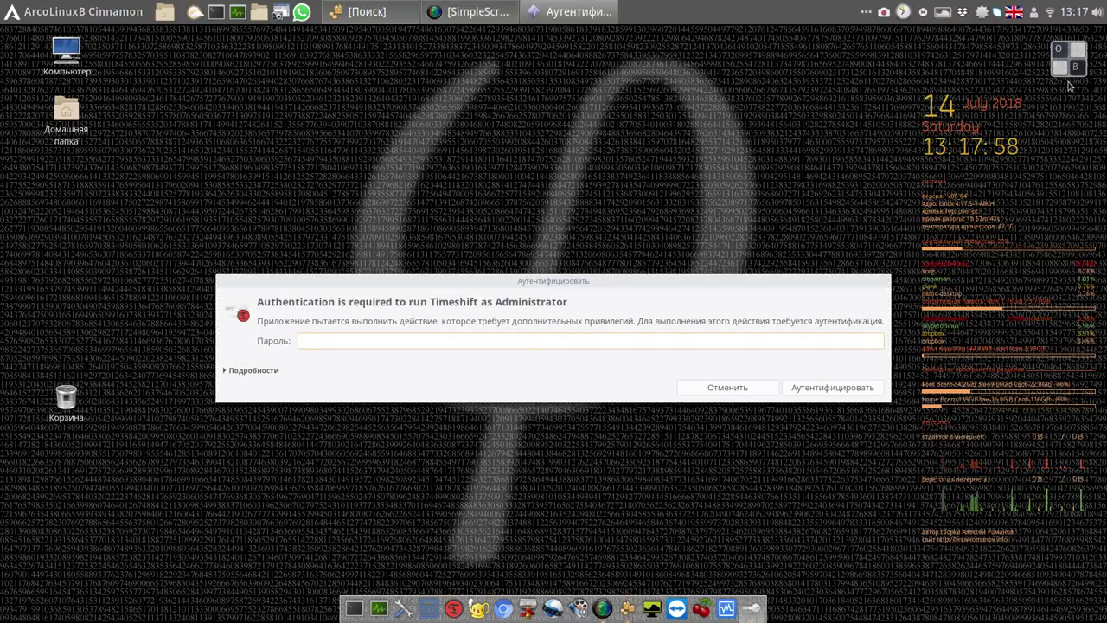
click(1070, 71)
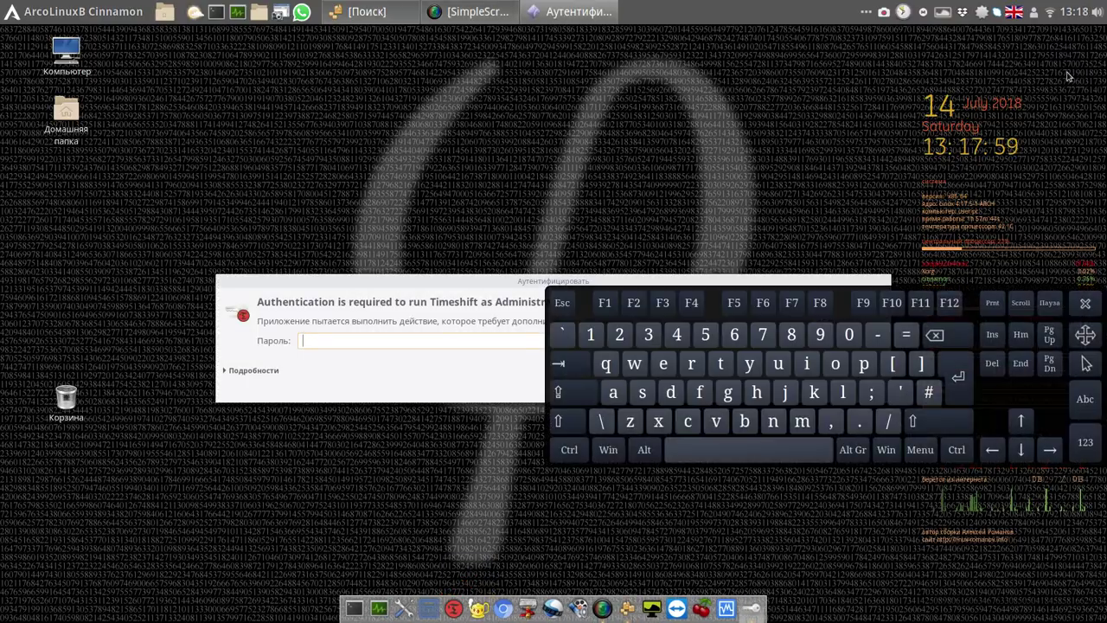
click(595, 337)
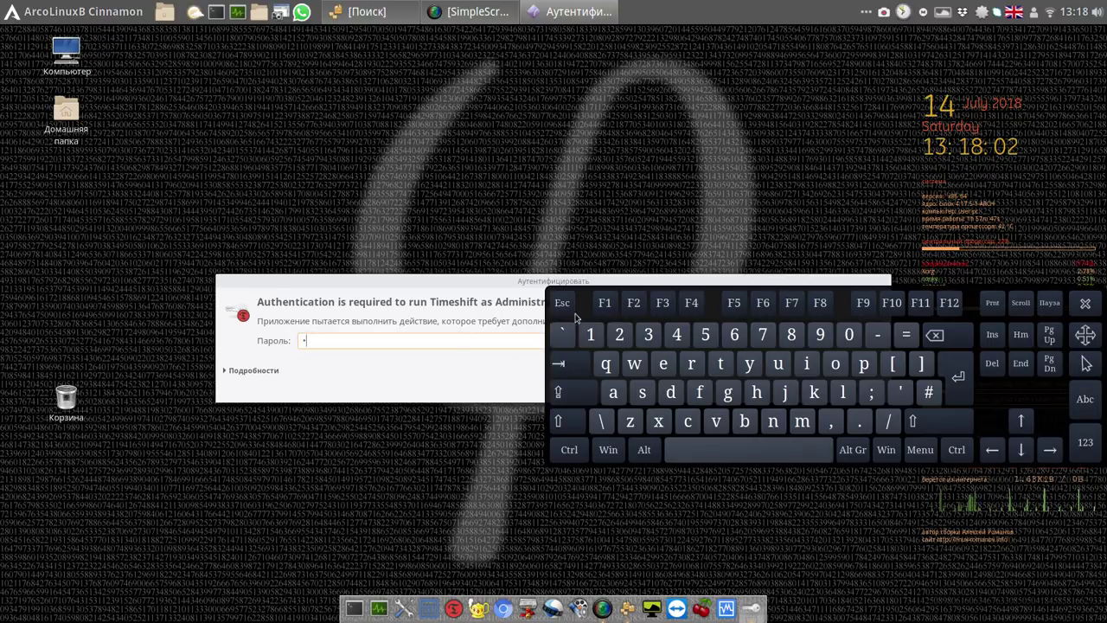
click(1085, 303)
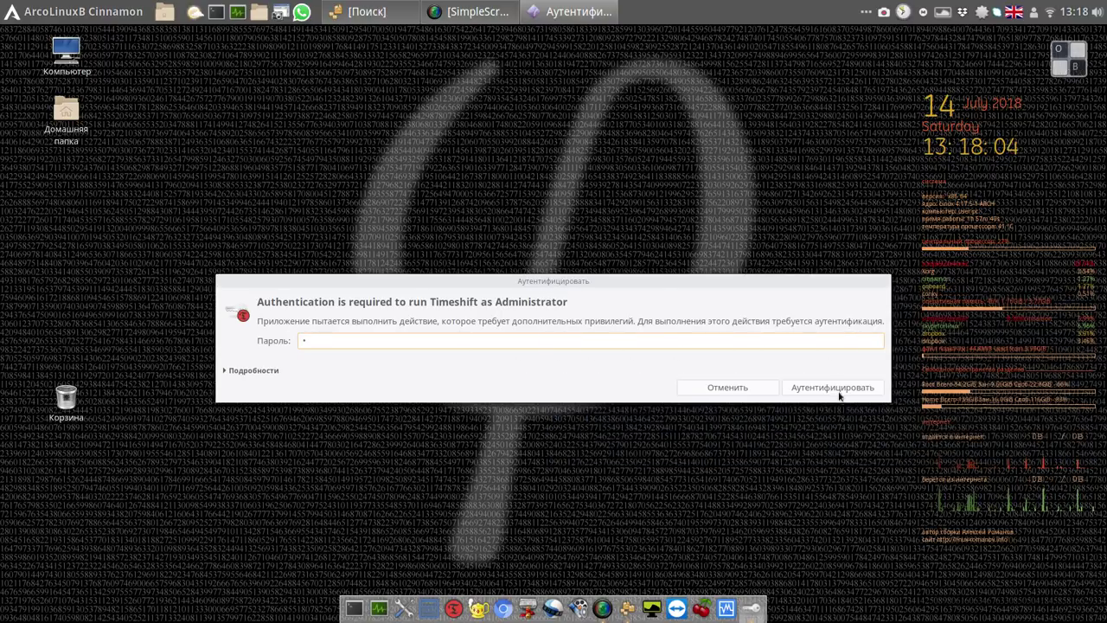
click(839, 389)
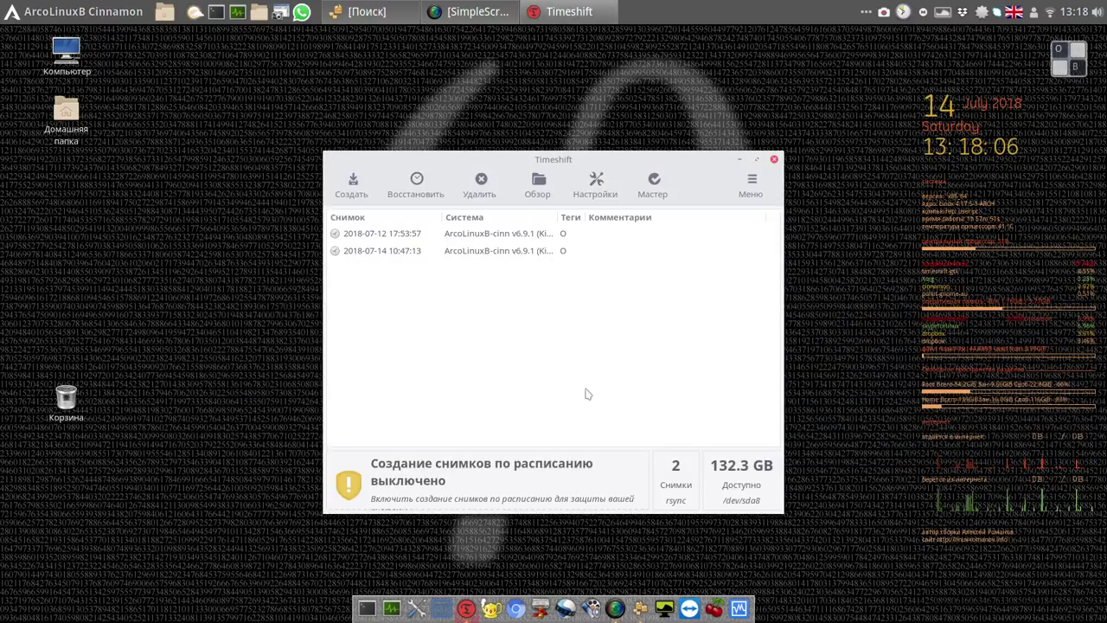
click(401, 236)
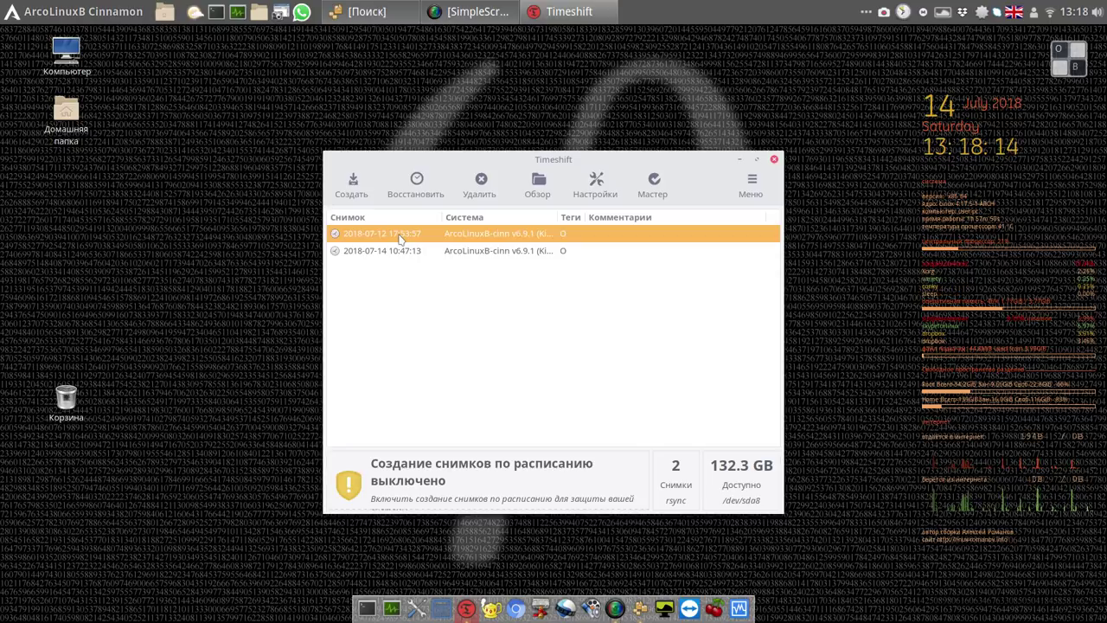
click(474, 252)
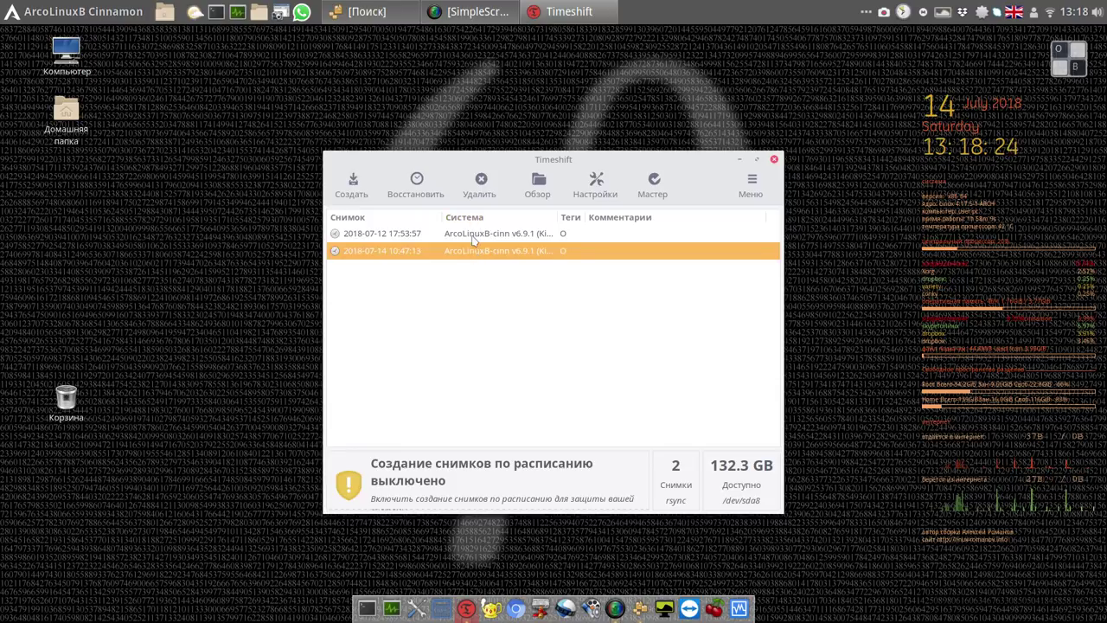
click(474, 236)
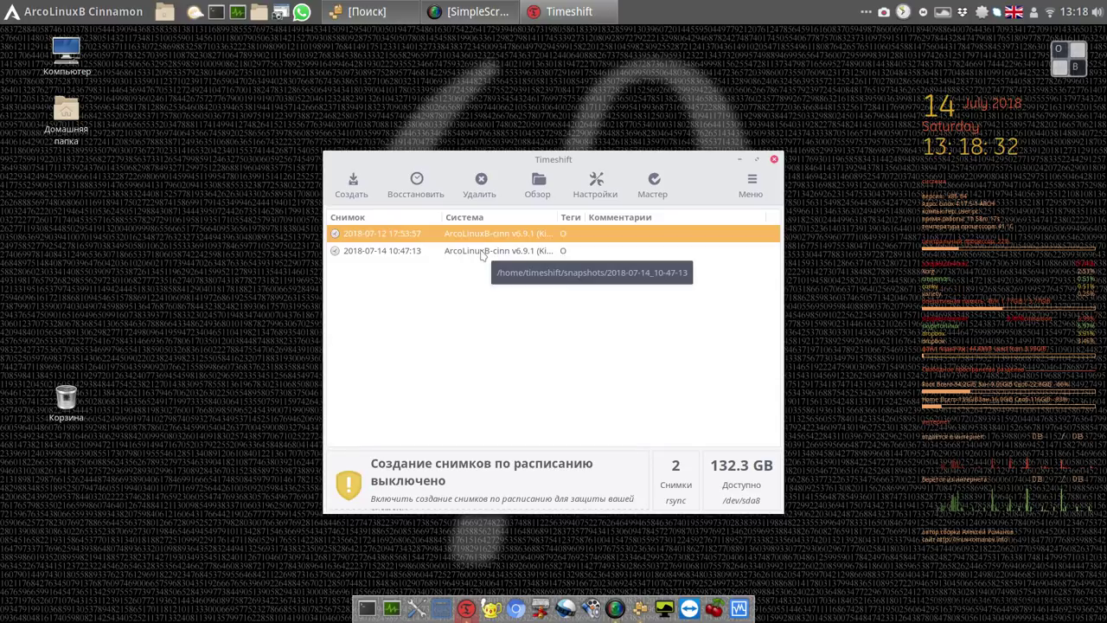
click(482, 251)
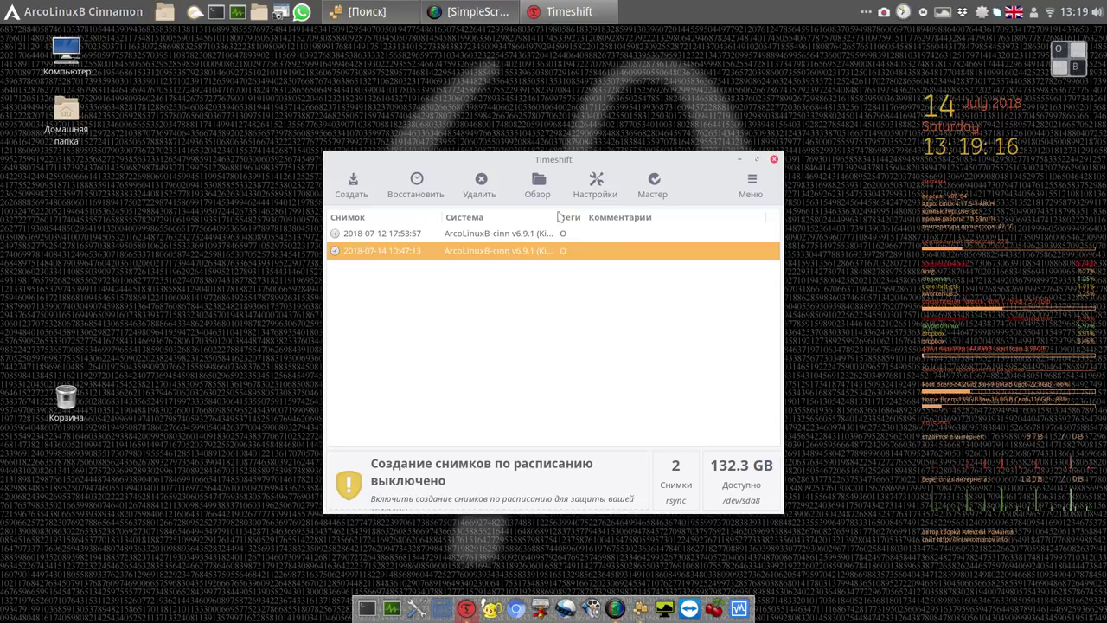
Review Timeshift's snapshot type and storage location settings for sda8, then close the settings and minimize Timeshift
click(597, 182)
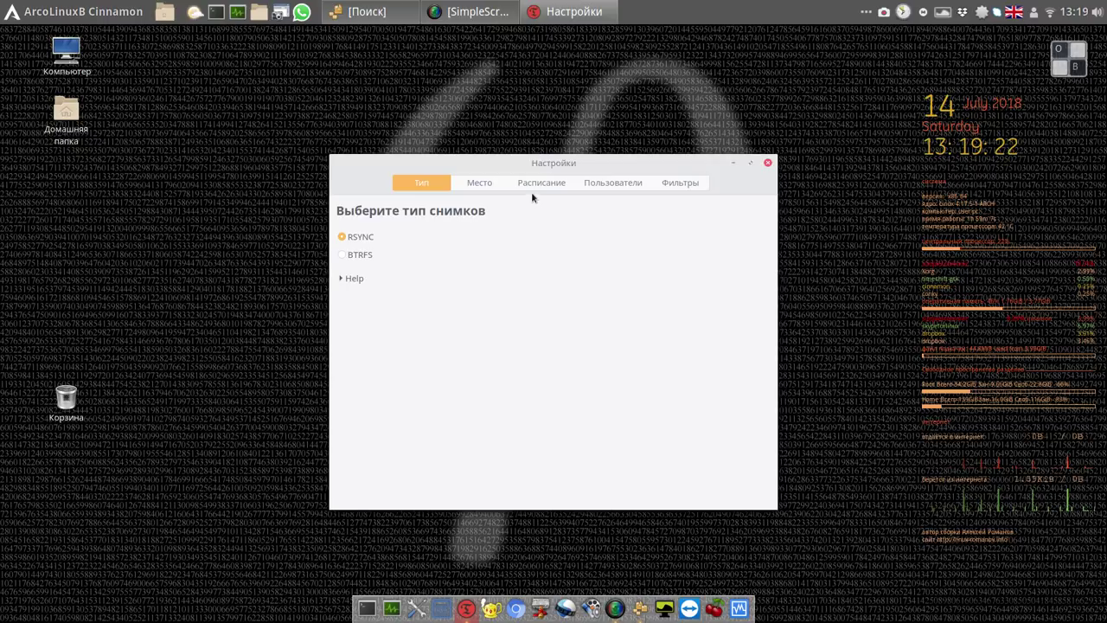
click(486, 185)
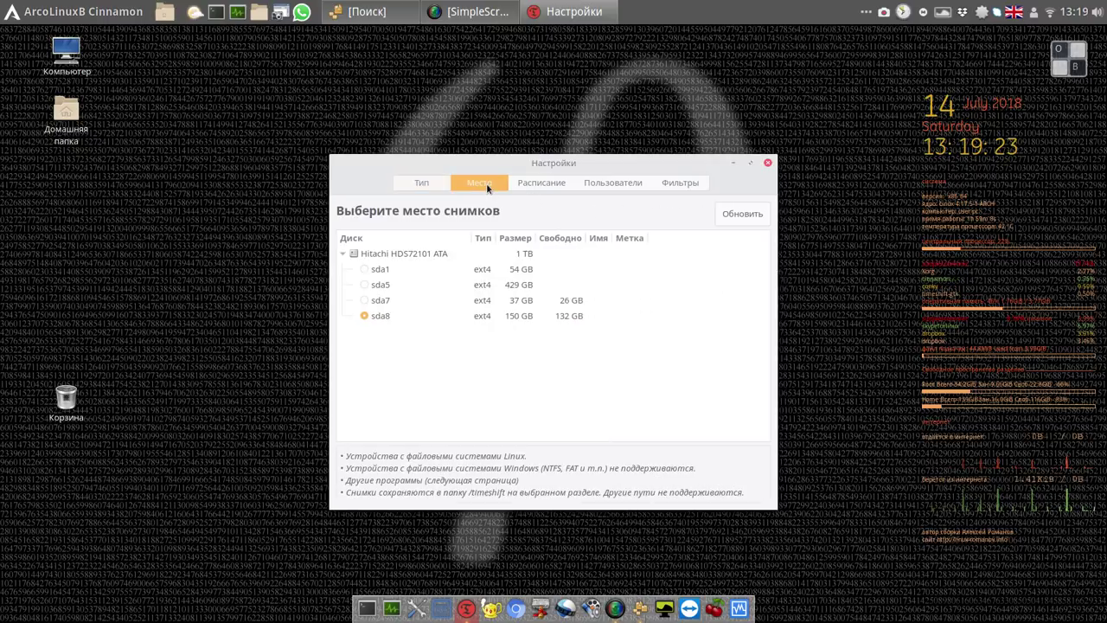
click(382, 317)
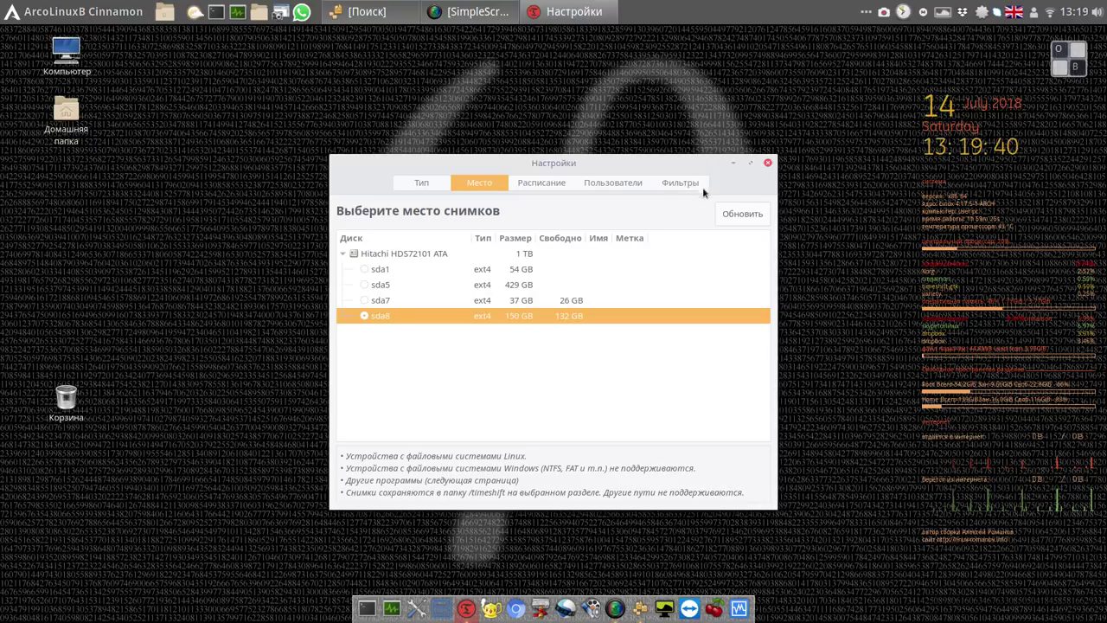
click(767, 164)
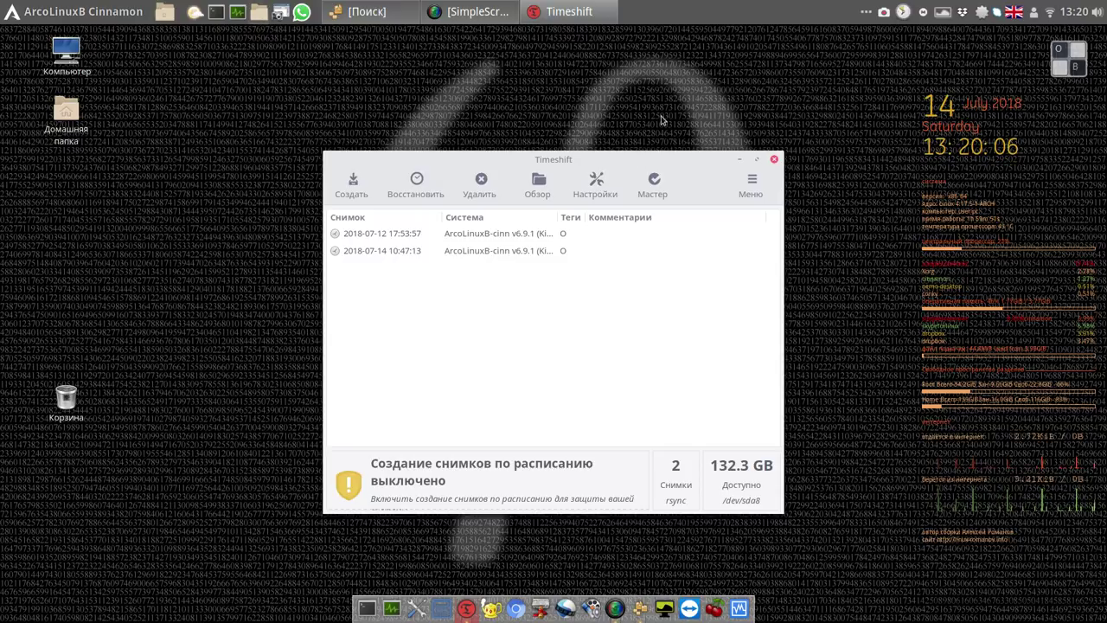
click(740, 160)
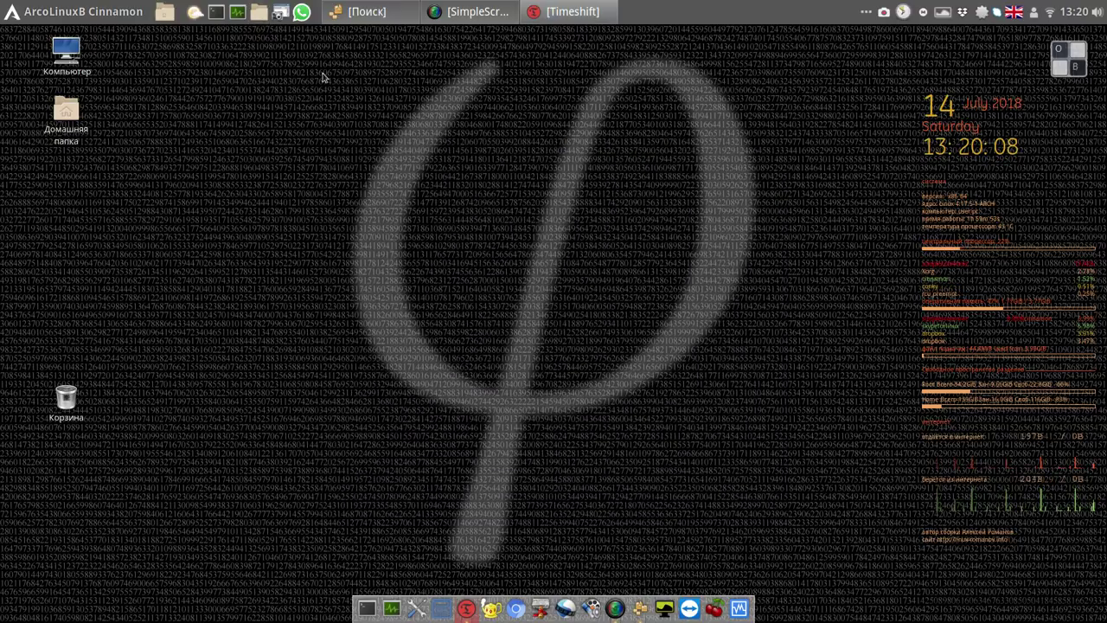
Mount the 429 GB volume (/dev/sda5) in the file manager, entering the account password to authorize it
click(258, 12)
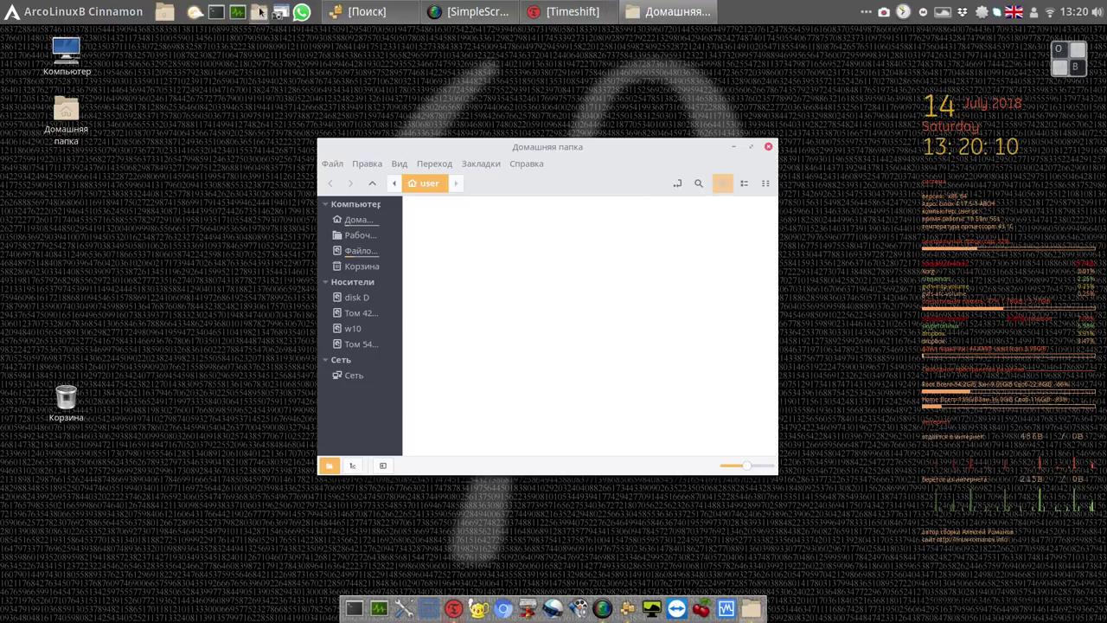
click(364, 313)
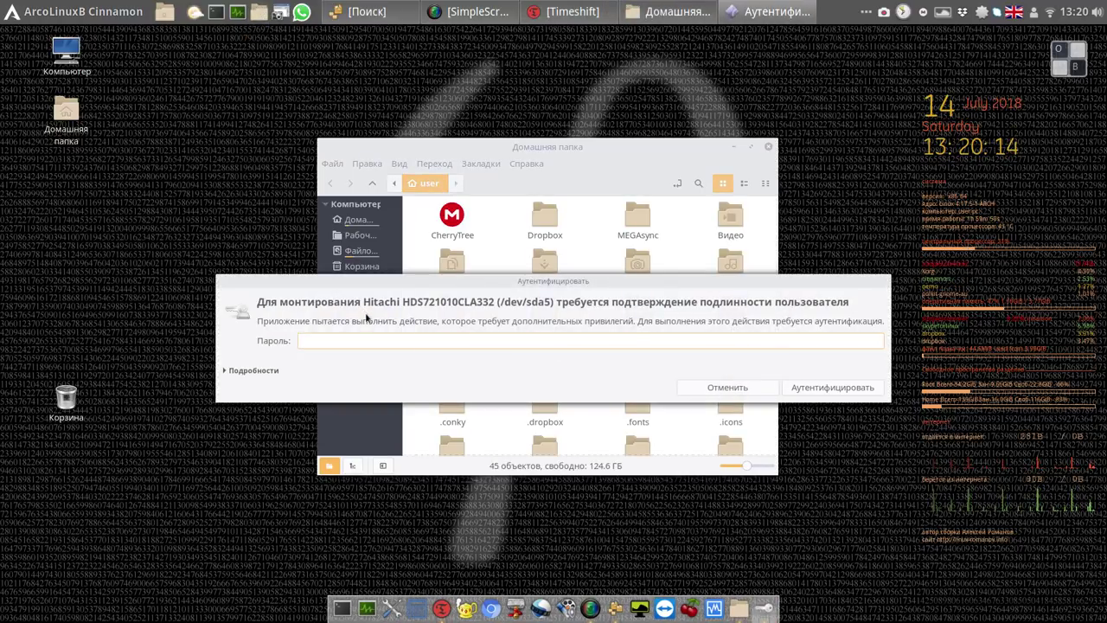
click(1071, 64)
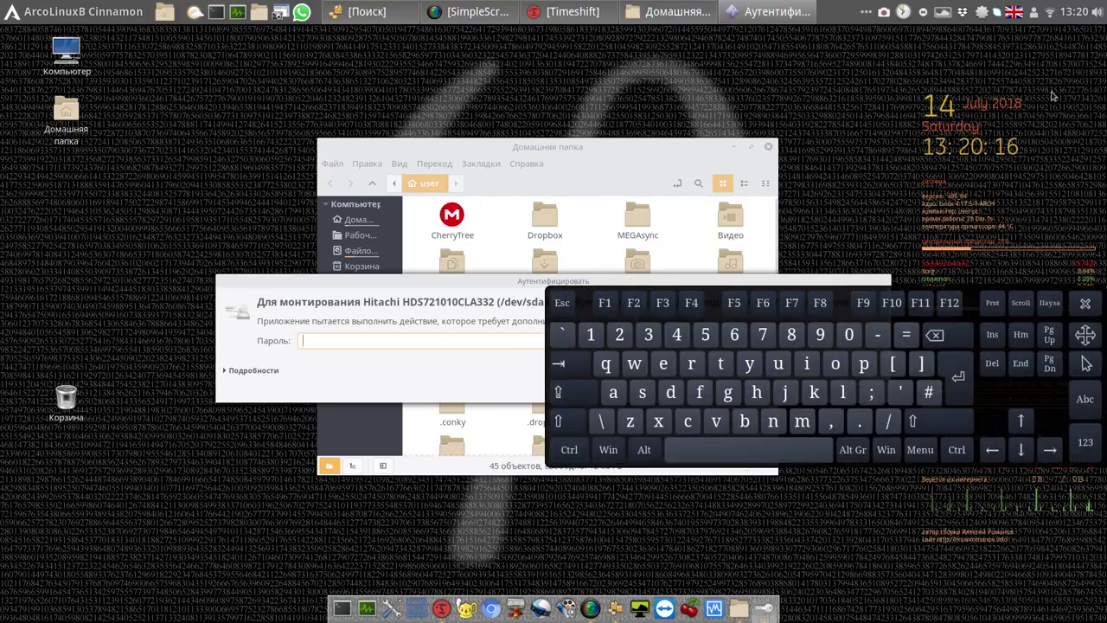
click(591, 337)
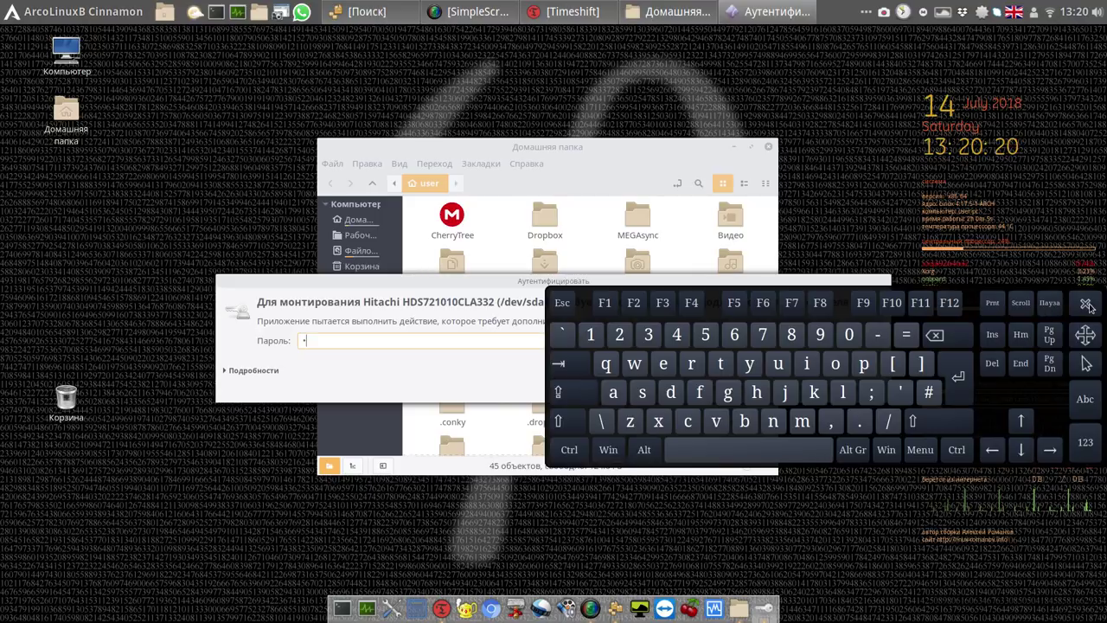
click(1086, 303)
click(836, 389)
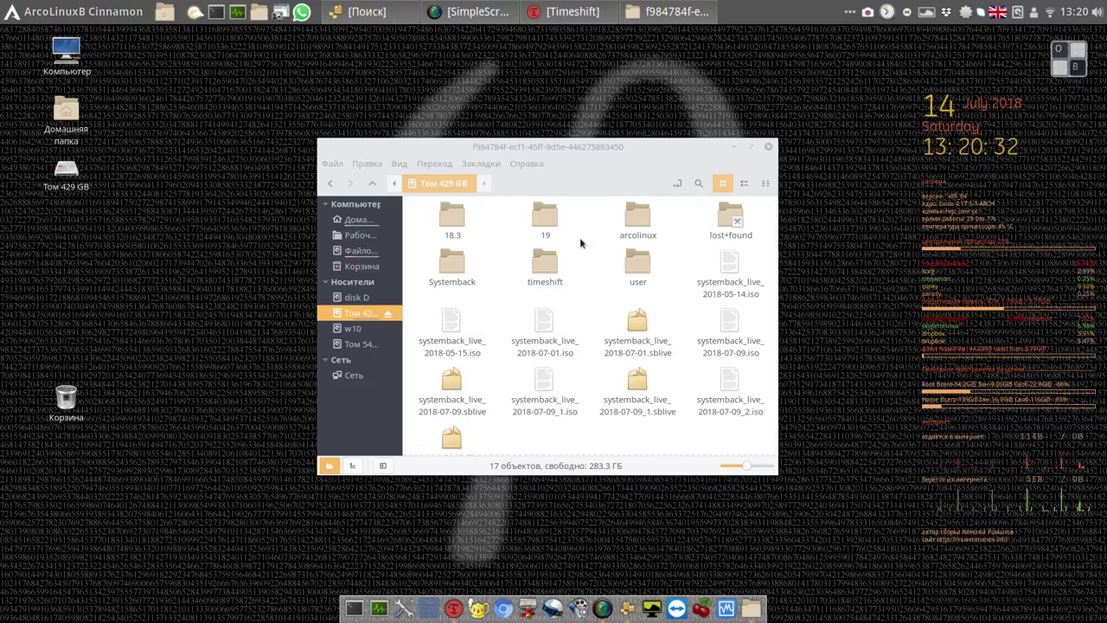
Look through the user folder and its Документы subfolder on the 429 GB volume, then return to the volume's root
click(640, 264)
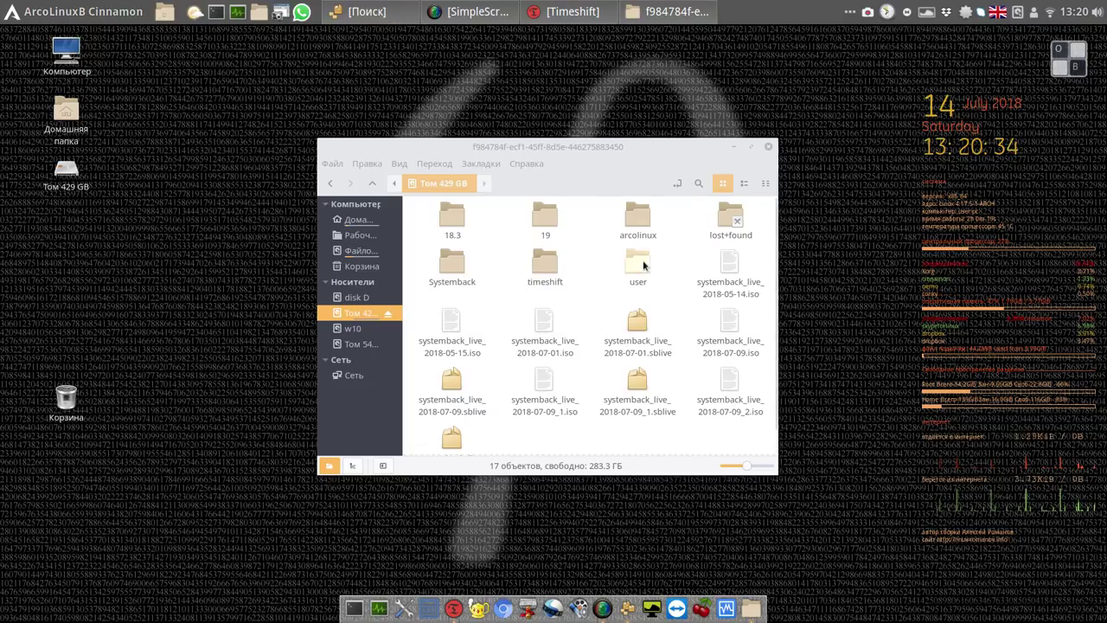
double_click(640, 264)
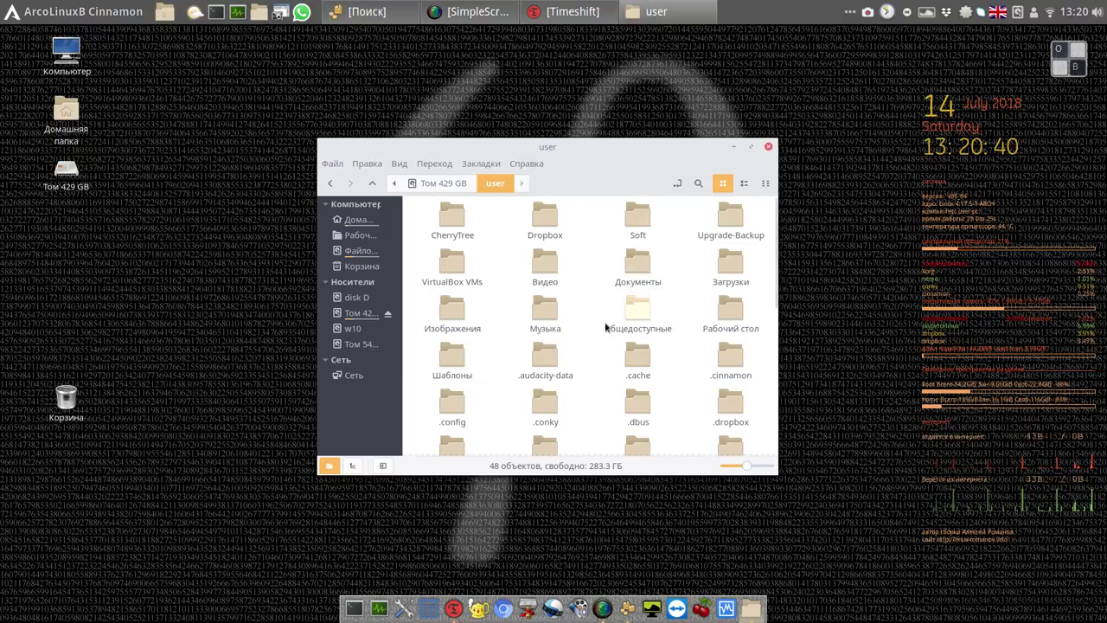
double_click(636, 274)
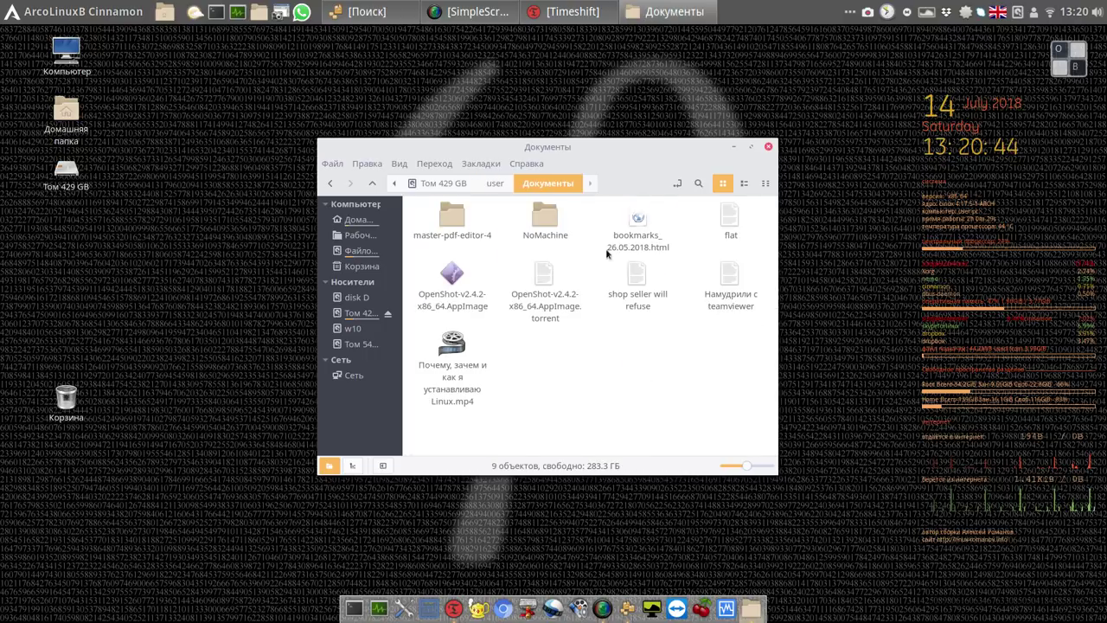
click(494, 185)
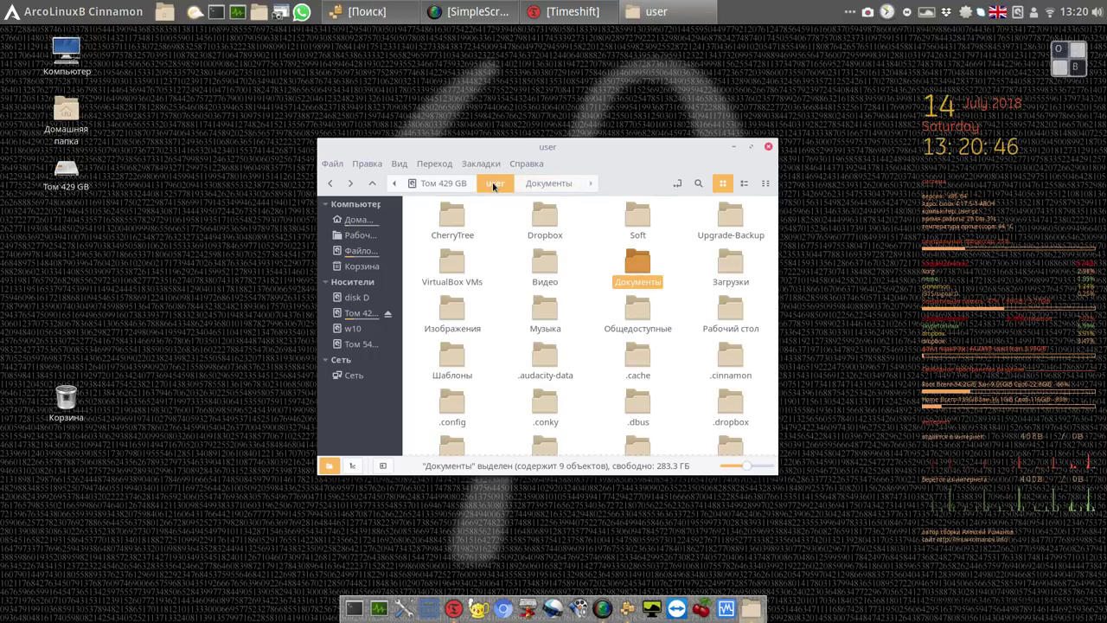
click(451, 187)
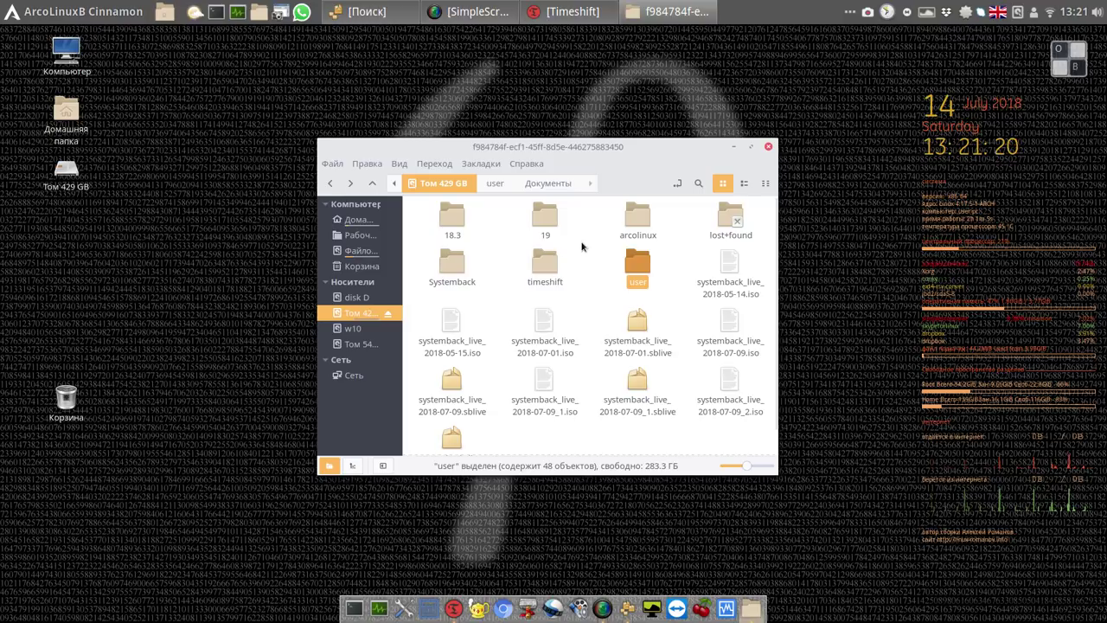
Switch to the package manager, copy the search text "qt5 fsarchiver" and minimize its window
click(374, 16)
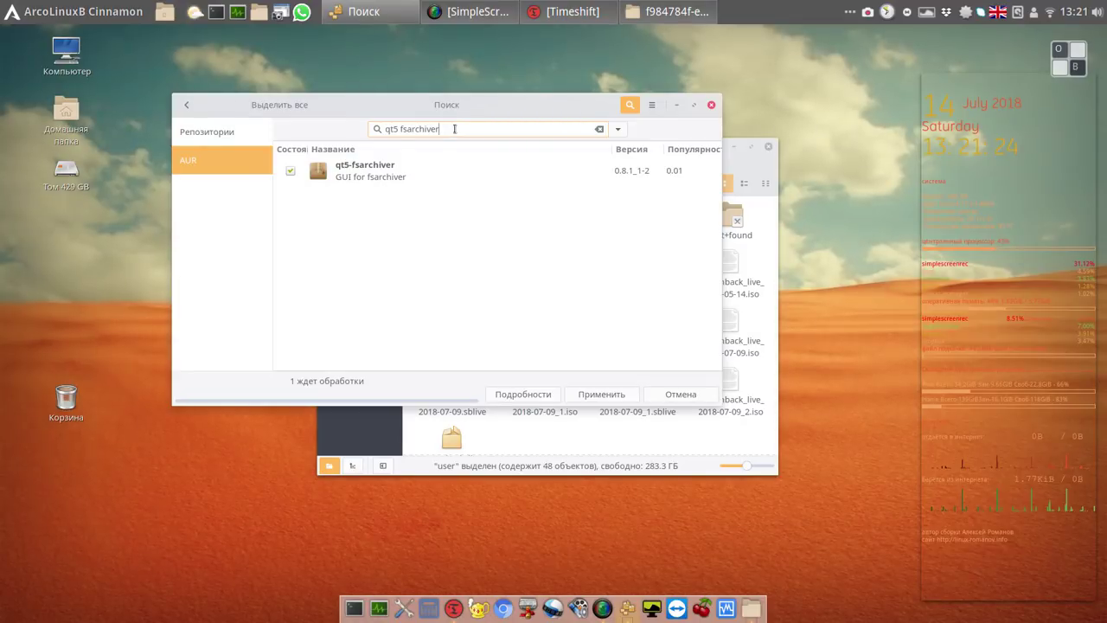
drag(454, 129, 379, 130)
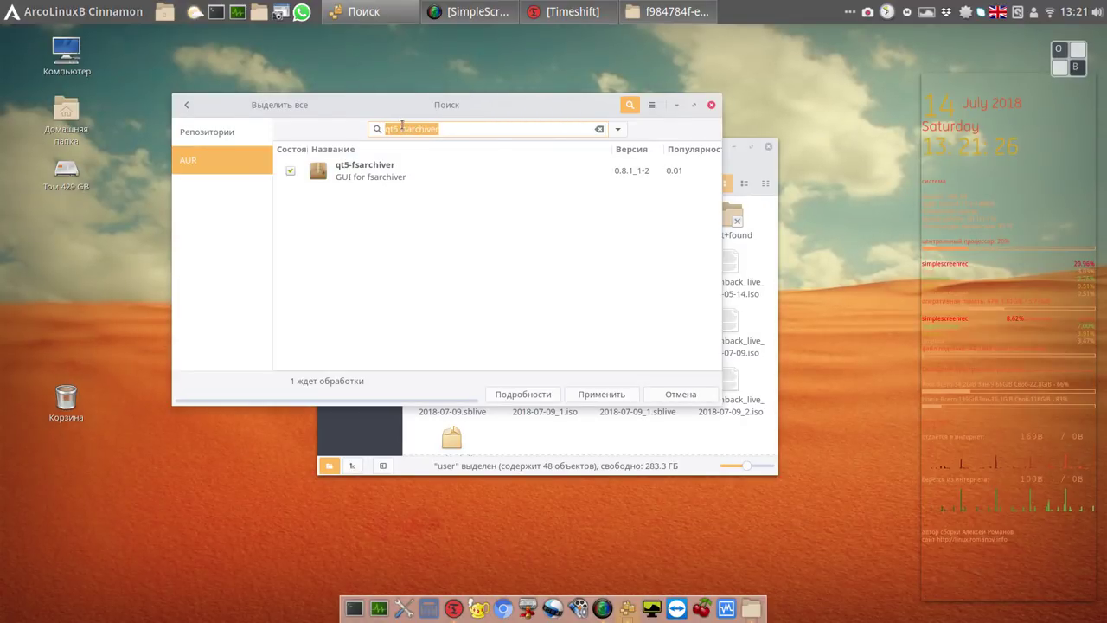
right_click(401, 125)
click(441, 154)
click(677, 104)
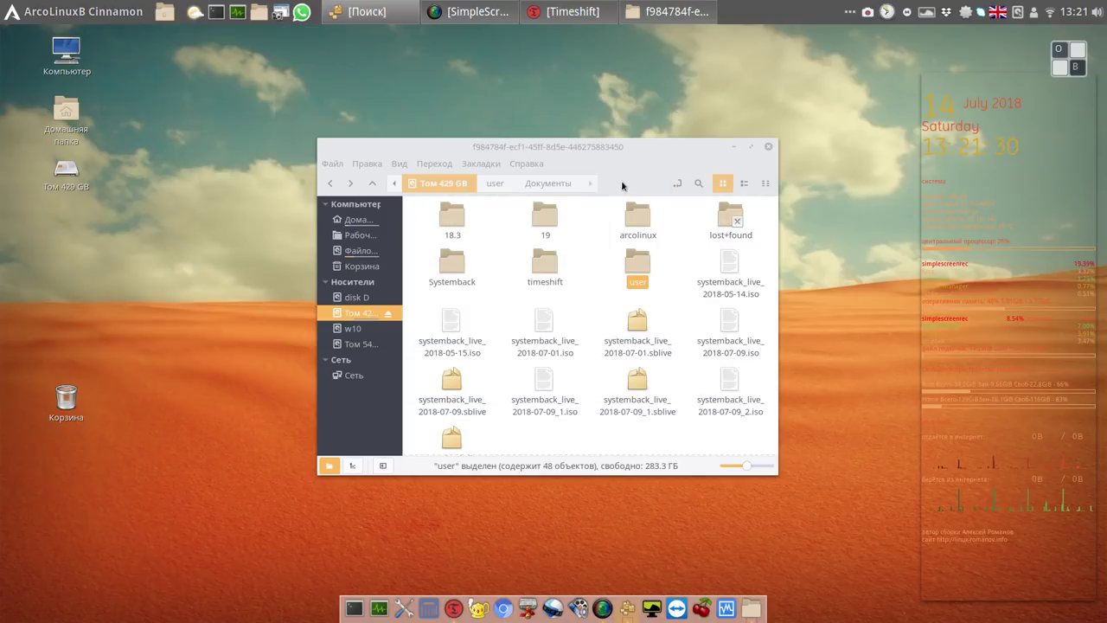
Open the 429 GB volume's root folder with root privileges, entering the account password to authenticate
right_click(577, 236)
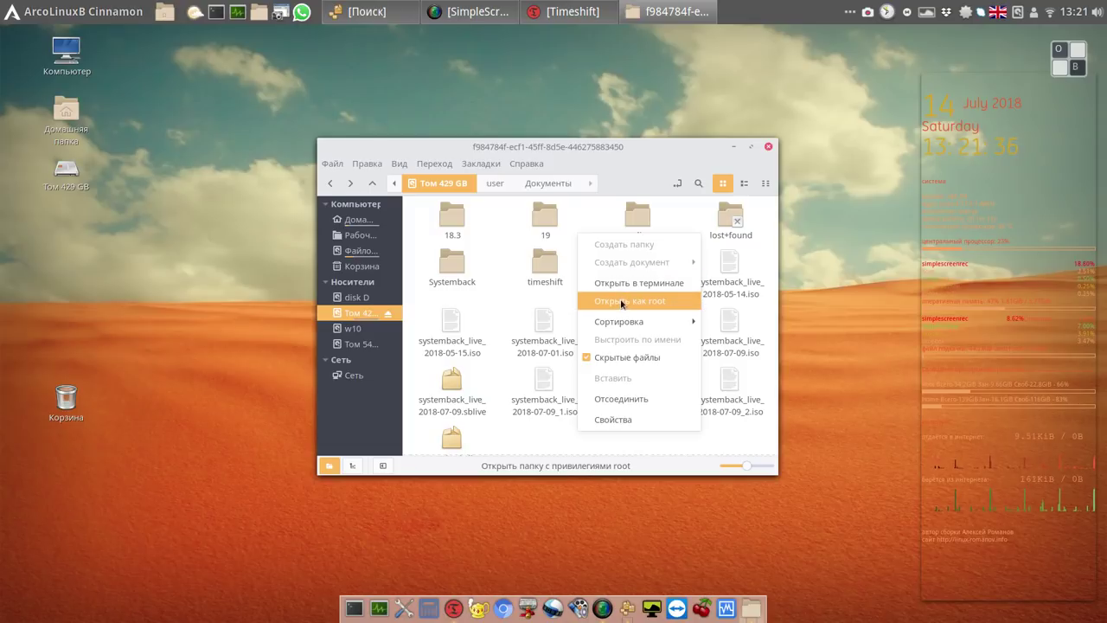
click(622, 303)
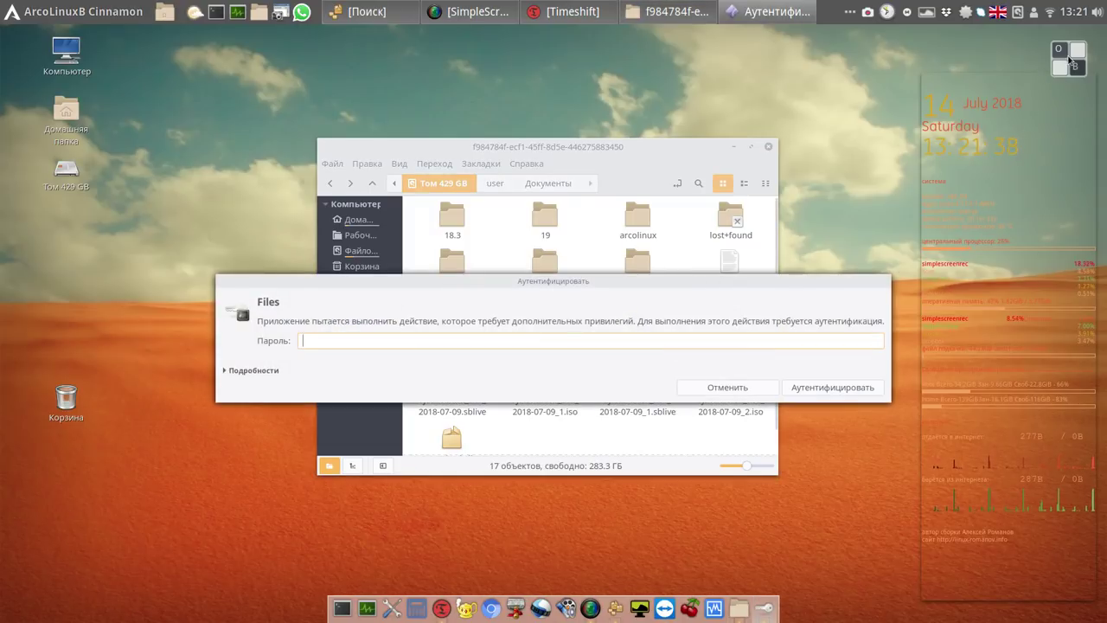
click(1069, 57)
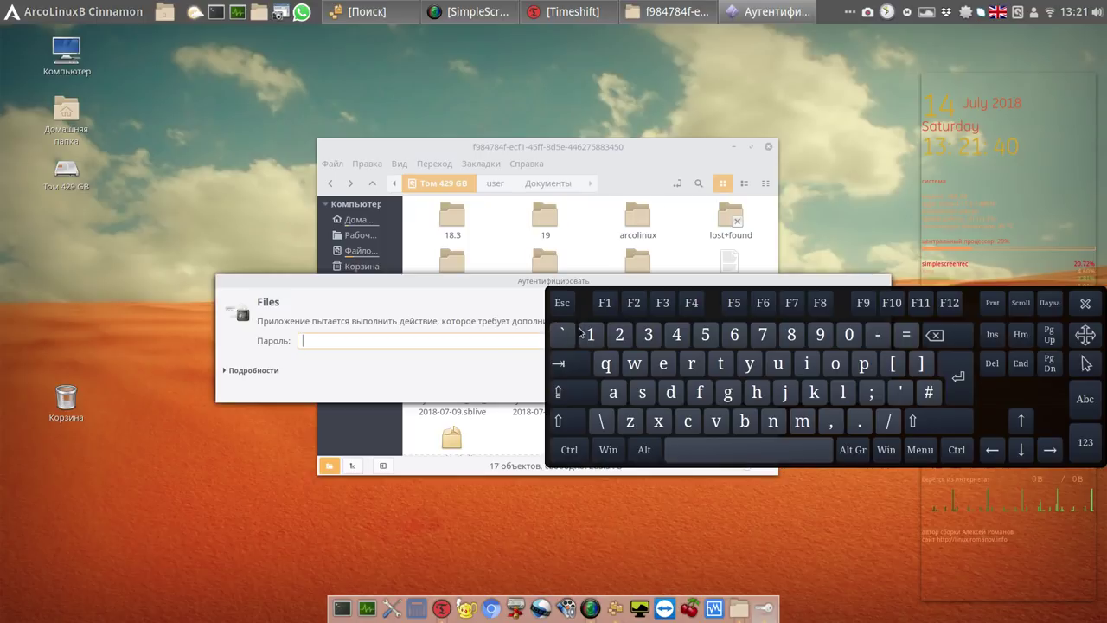
click(588, 335)
click(1085, 302)
click(842, 388)
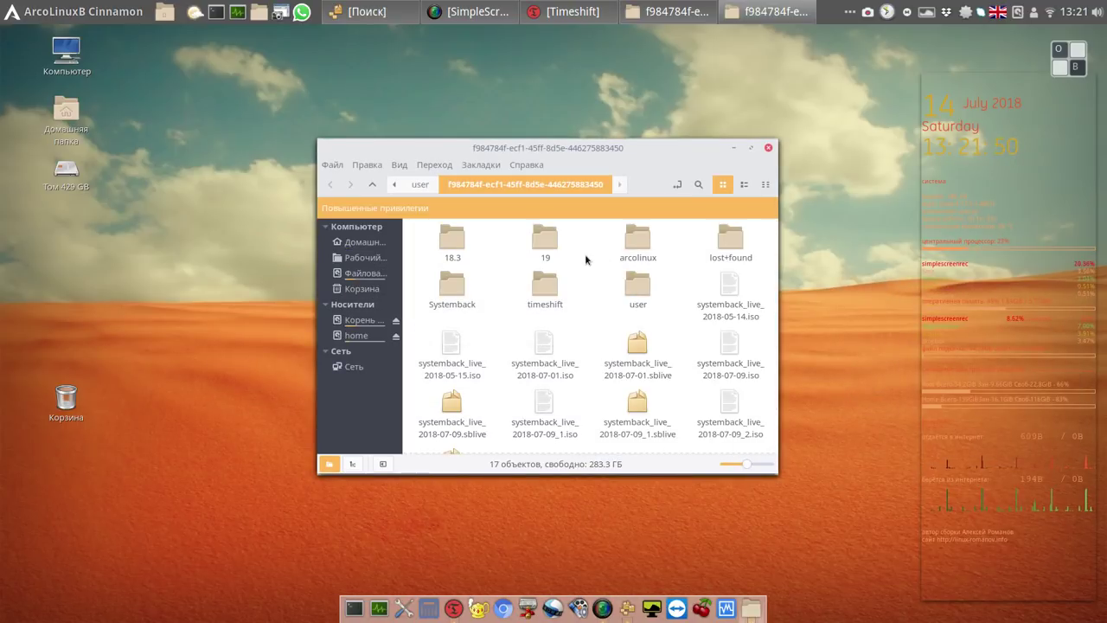
Create a folder named "qt5 fsarchiver" in the 429 GB volume's root, using the copied text as its name
right_click(586, 258)
click(633, 268)
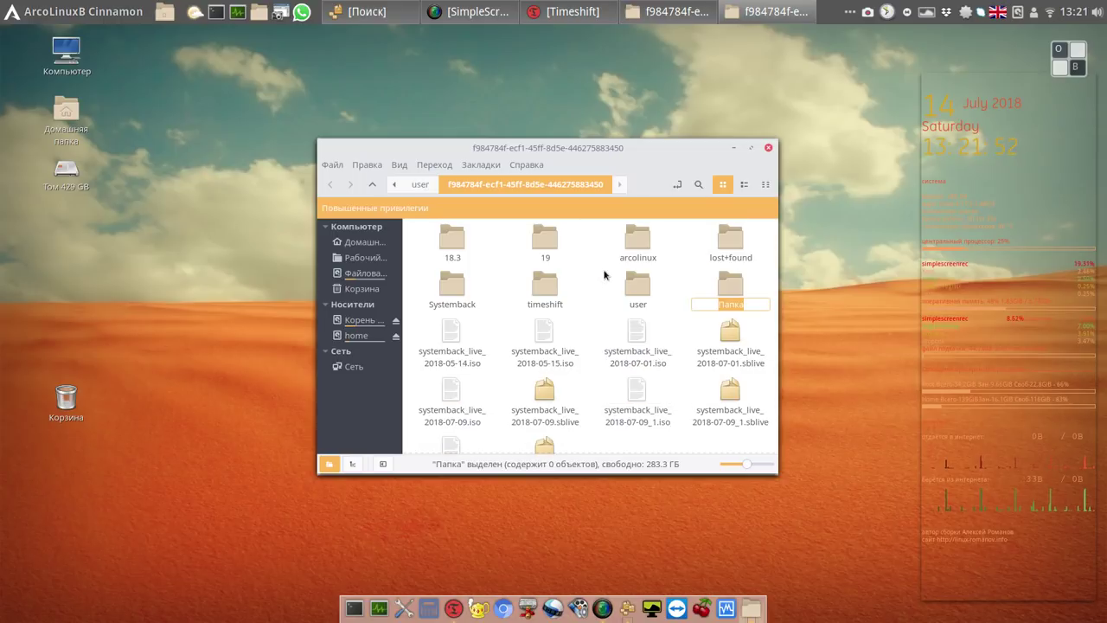
right_click(733, 304)
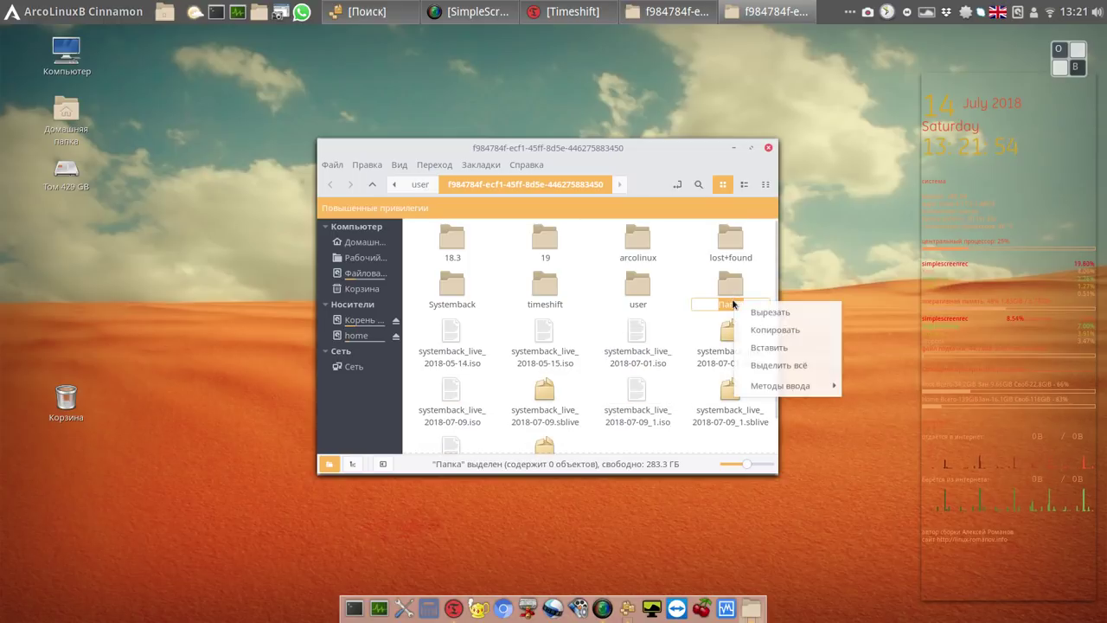
click(765, 349)
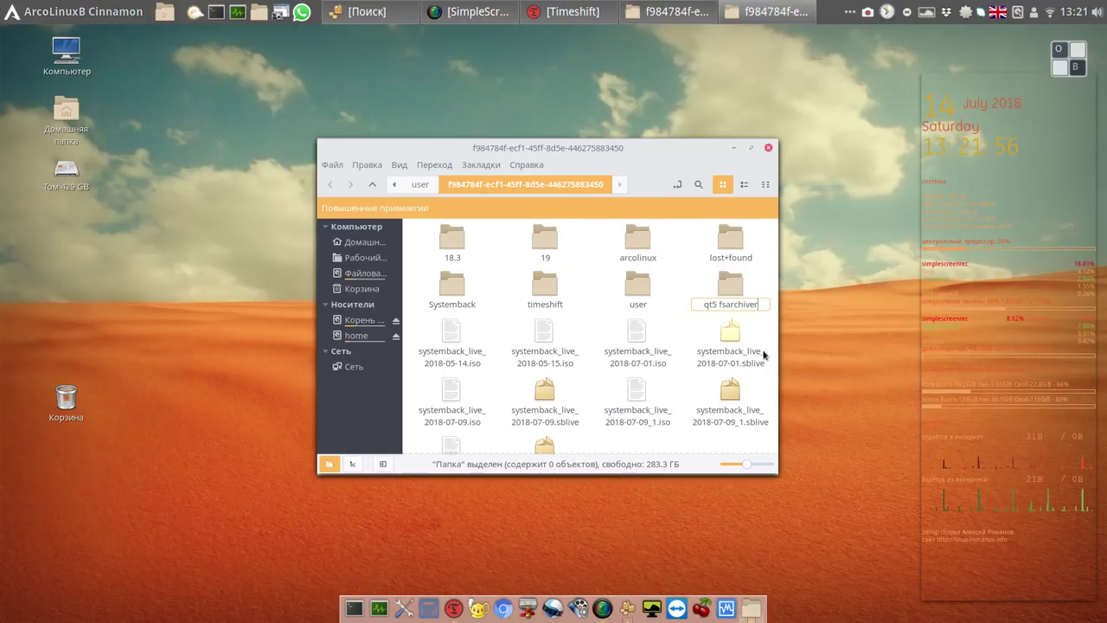
click(1077, 66)
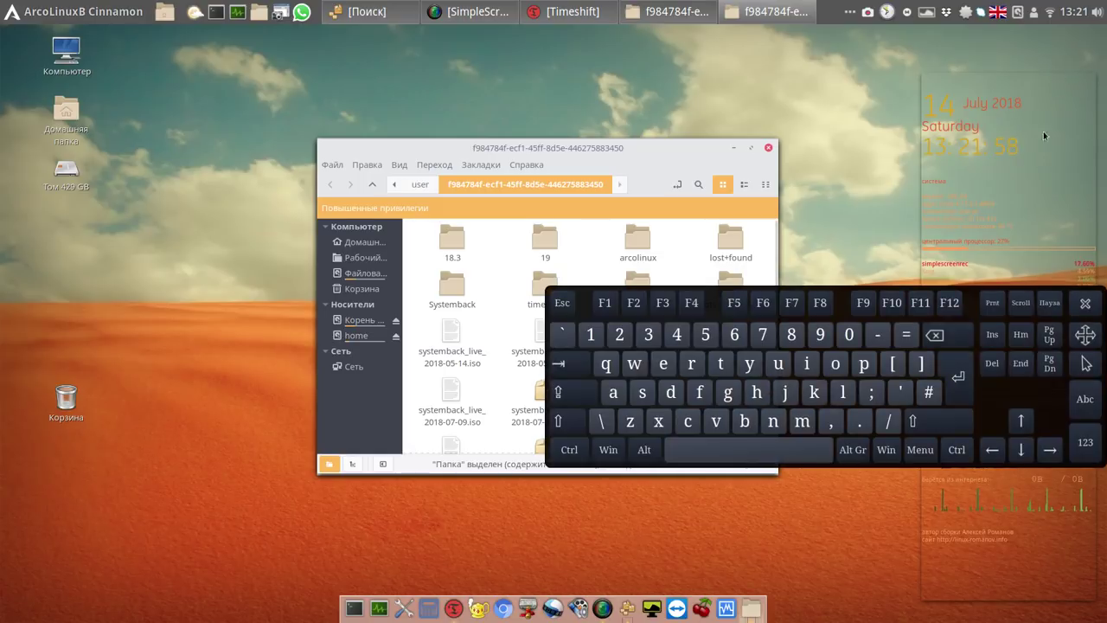
click(960, 378)
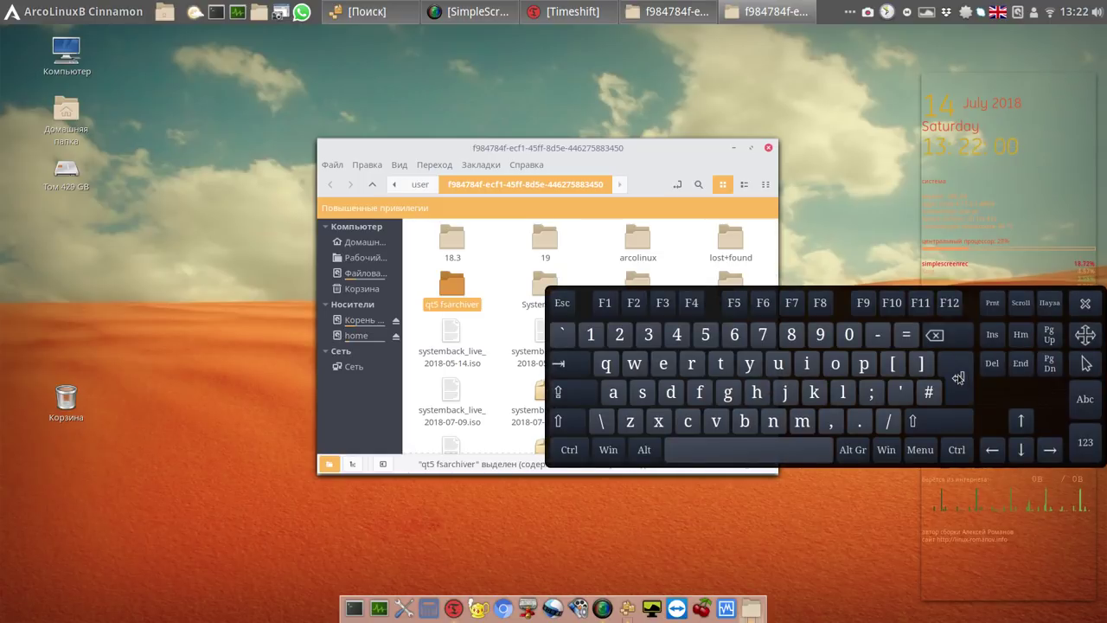
click(492, 284)
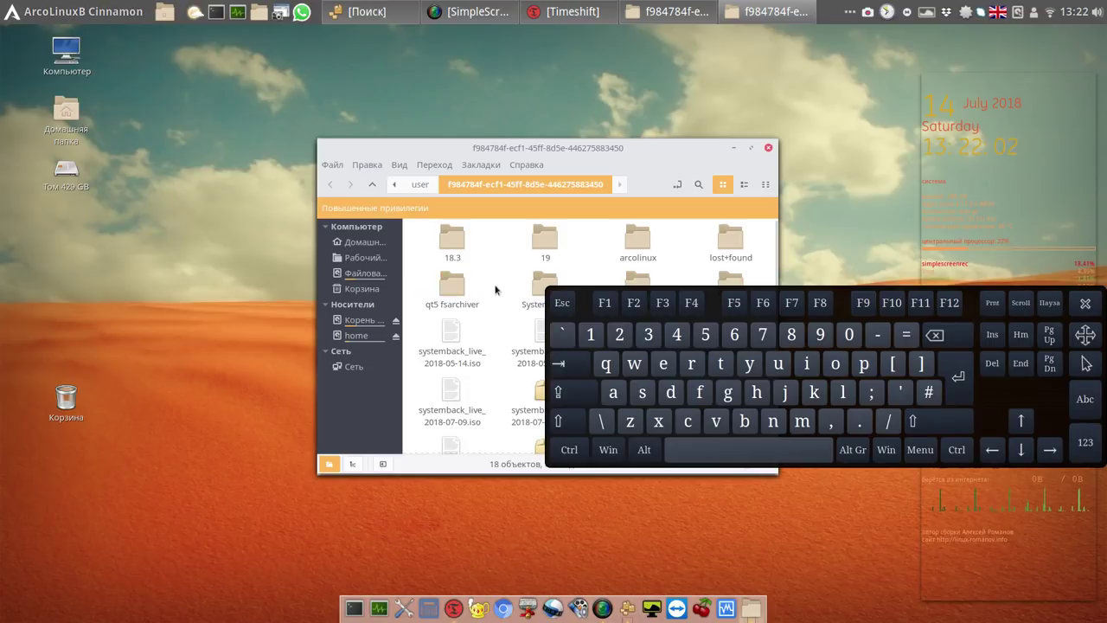
click(1086, 305)
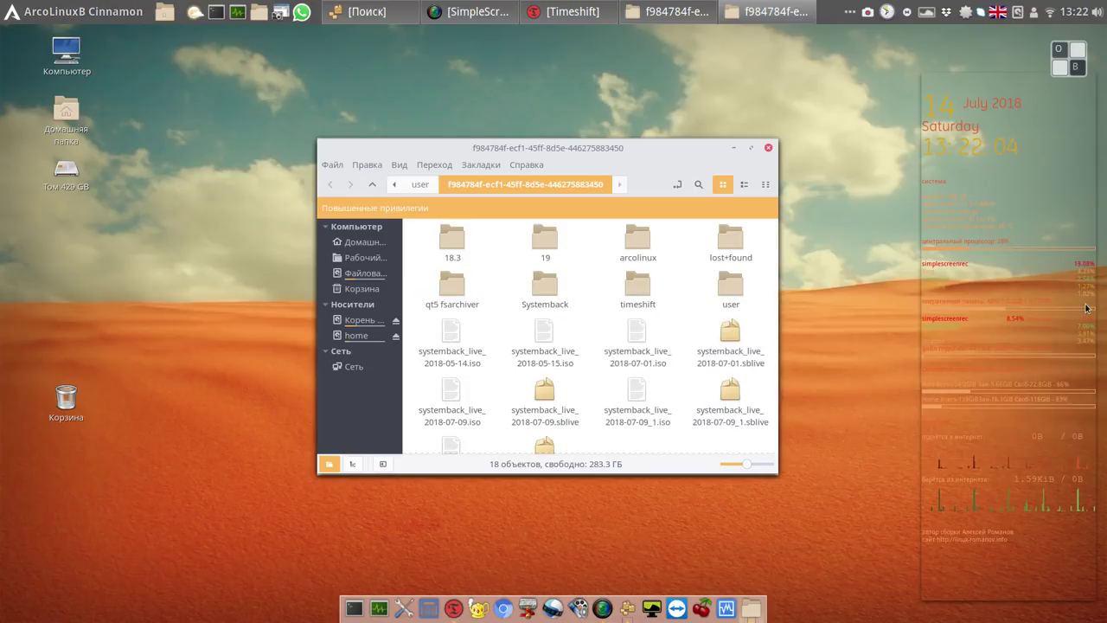
Close both file manager windows of the 429 GB volume, then bring up Timeshift and close it as well
click(768, 148)
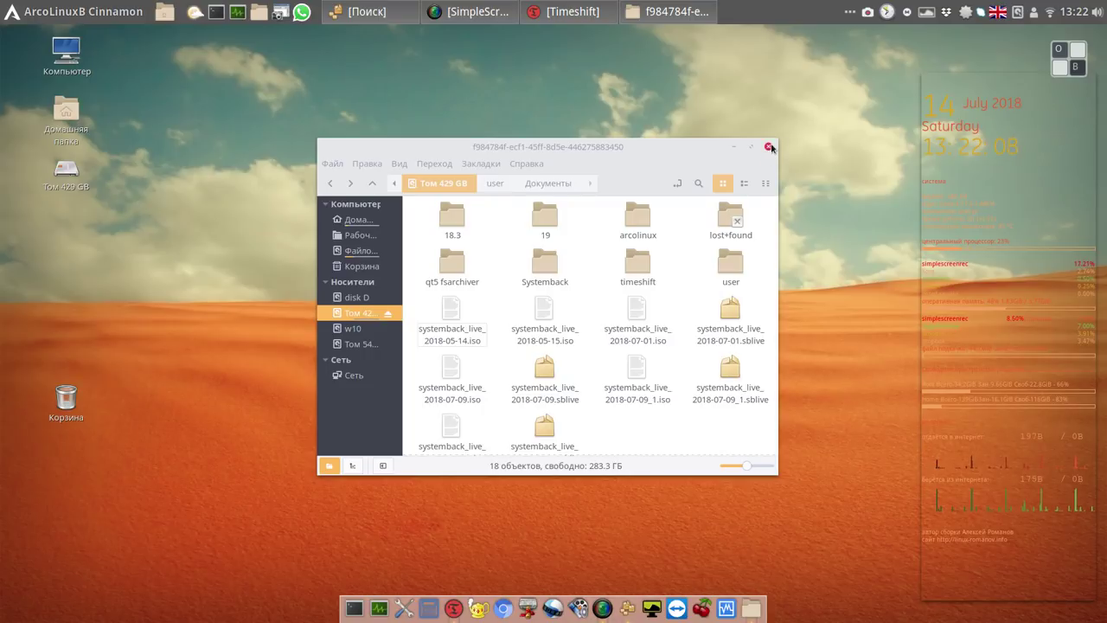
click(769, 148)
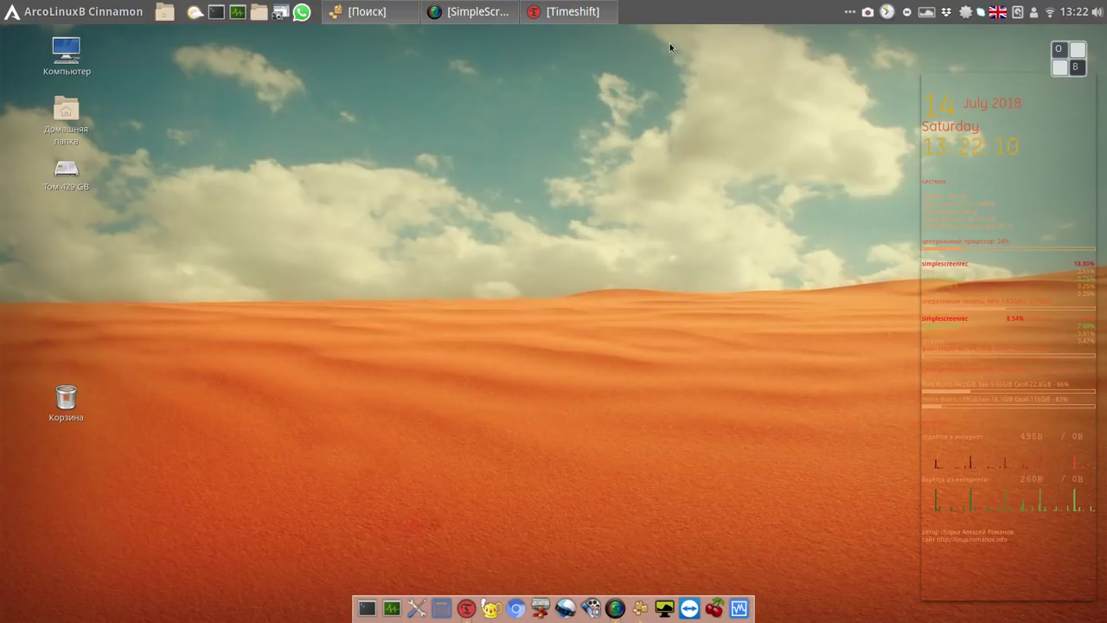
mouse_move(587, 18)
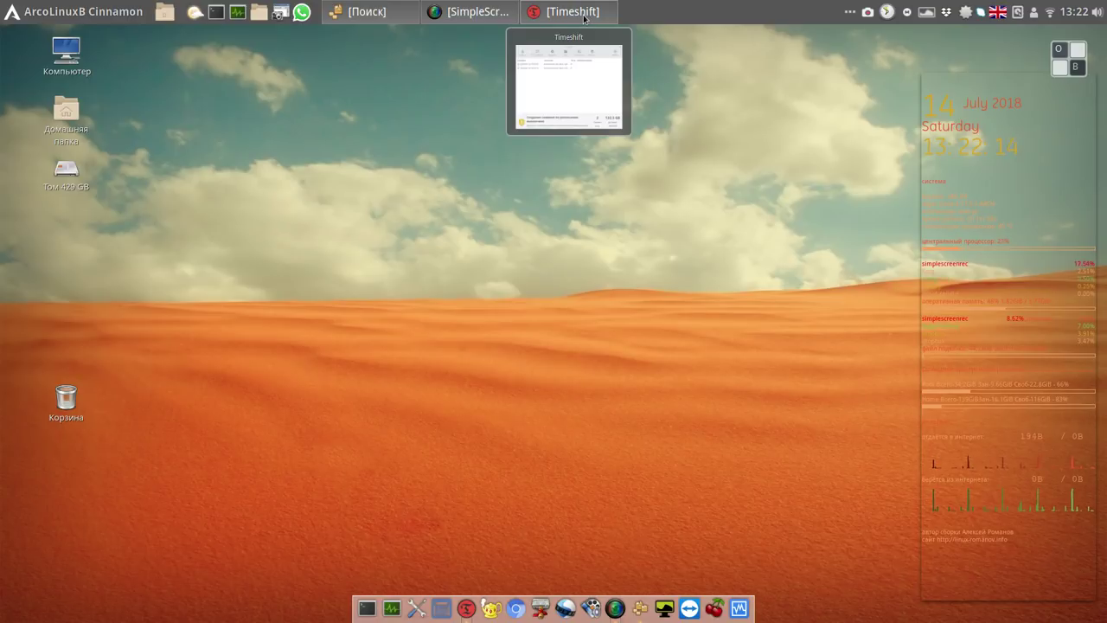
click(584, 17)
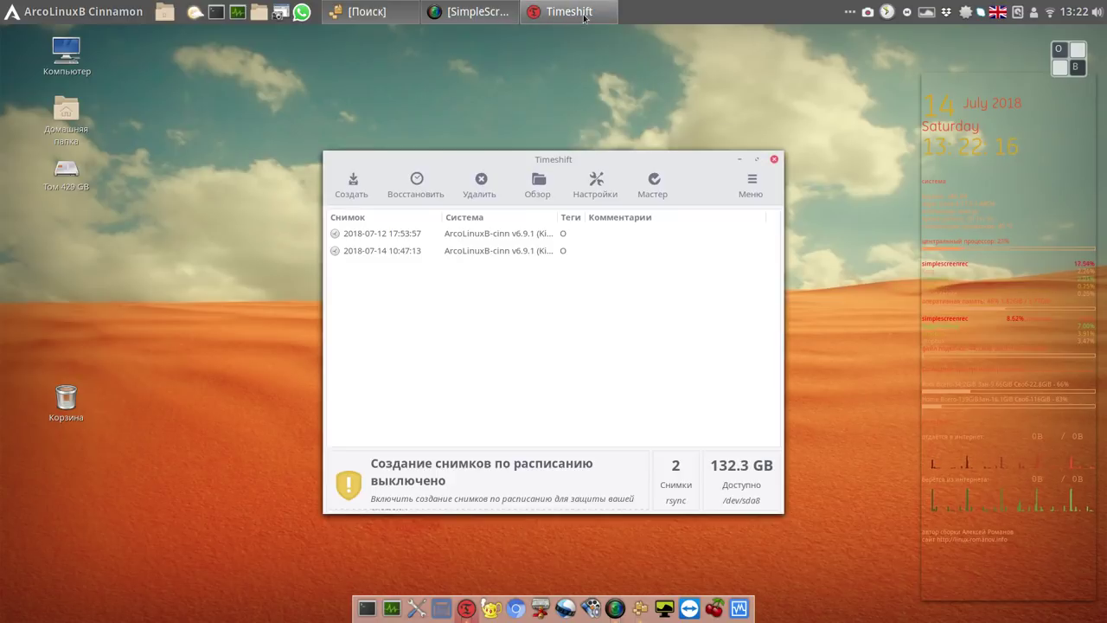
click(774, 161)
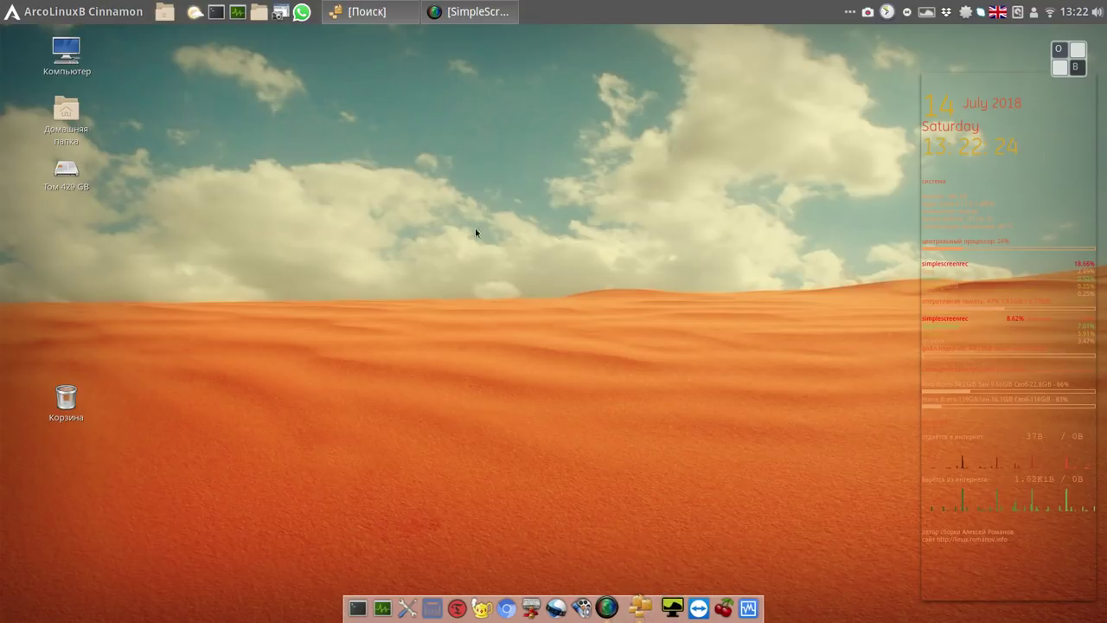
Switch to the package manager and check the AUR support options in its preferences, entering the account password to authorize access
click(378, 19)
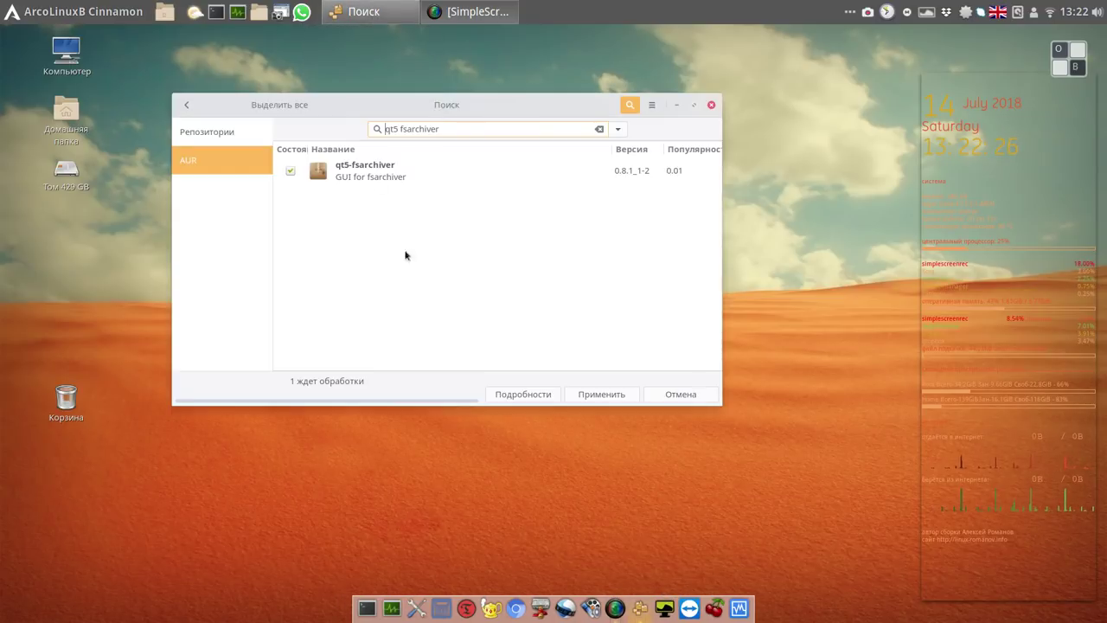
click(652, 106)
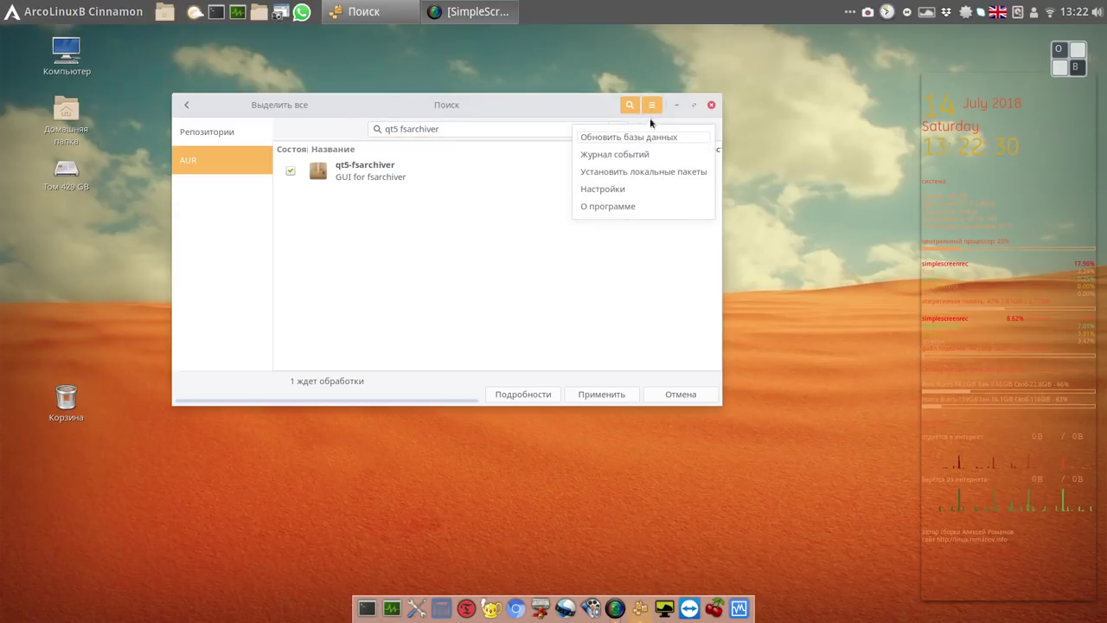
click(625, 189)
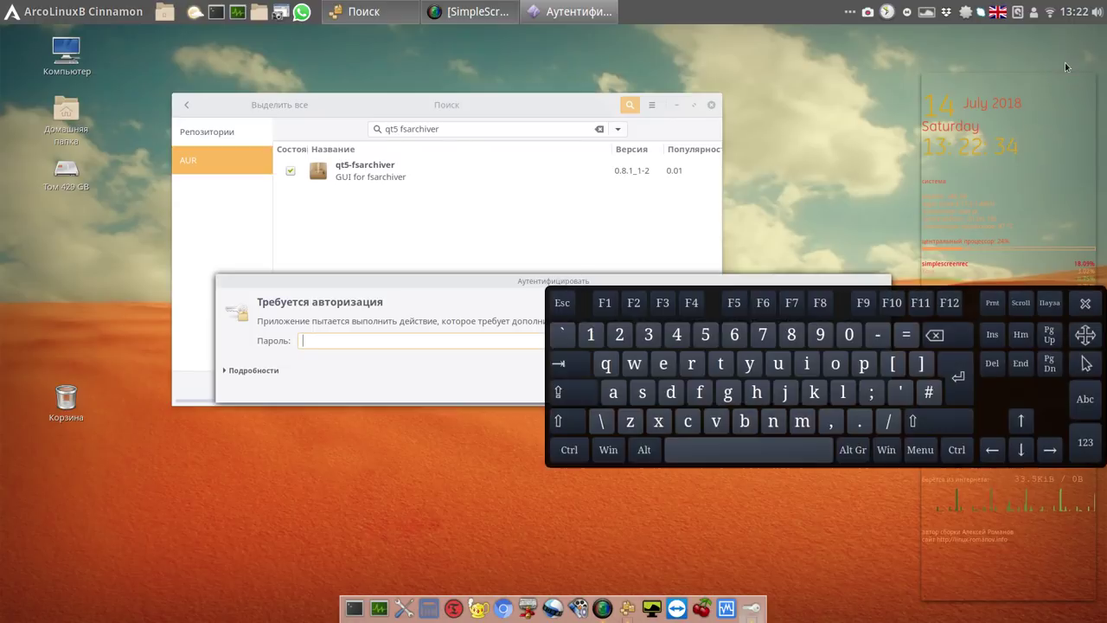
click(590, 335)
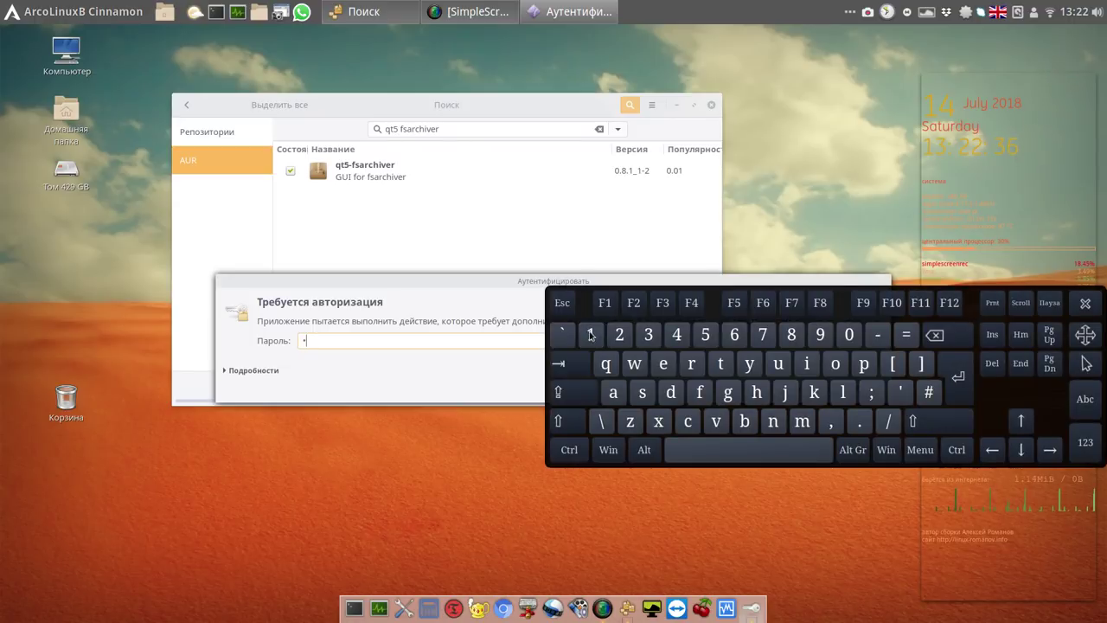
click(1083, 306)
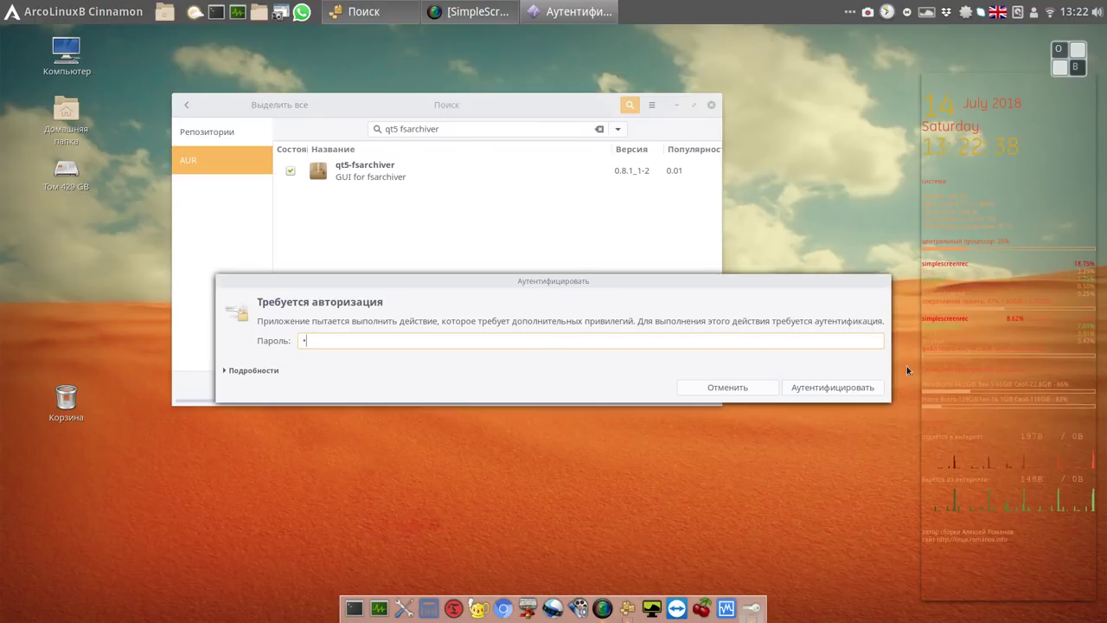
click(868, 392)
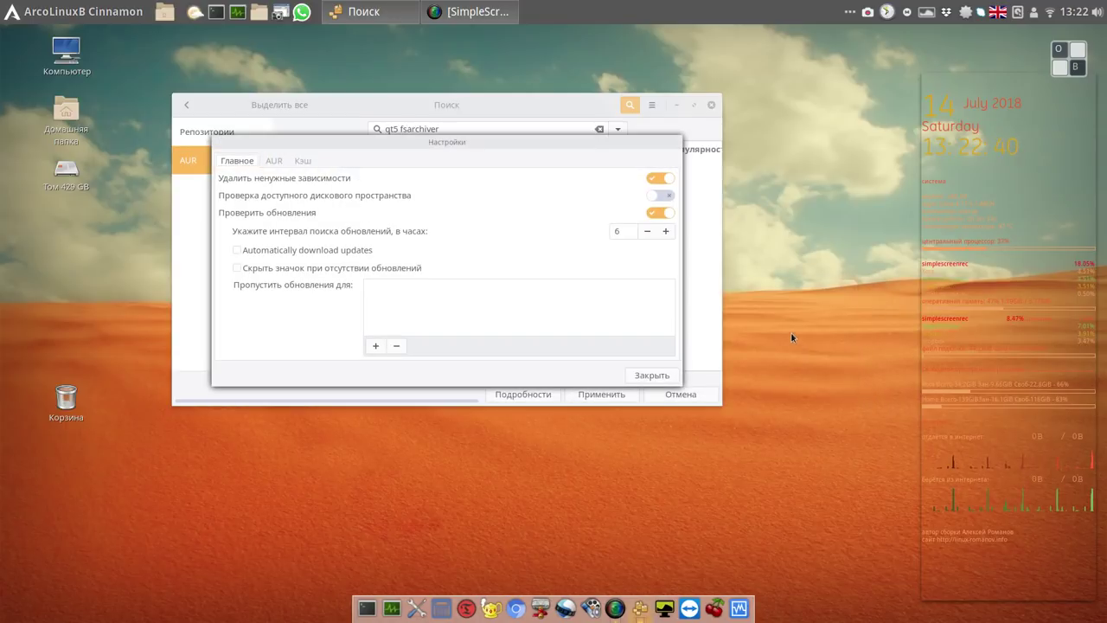
click(275, 161)
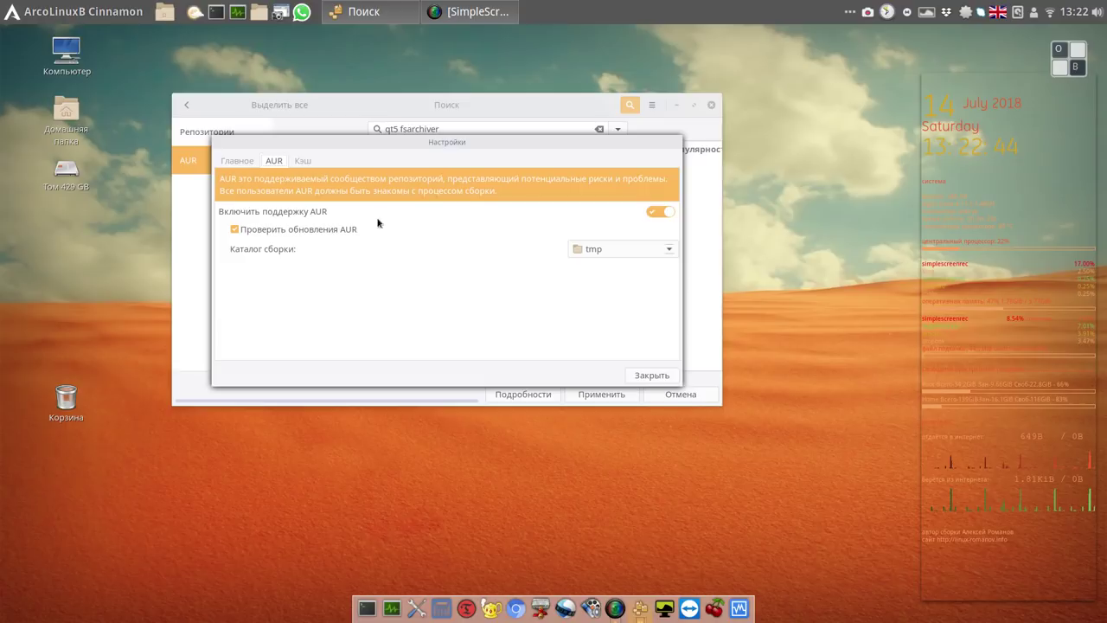
click(655, 384)
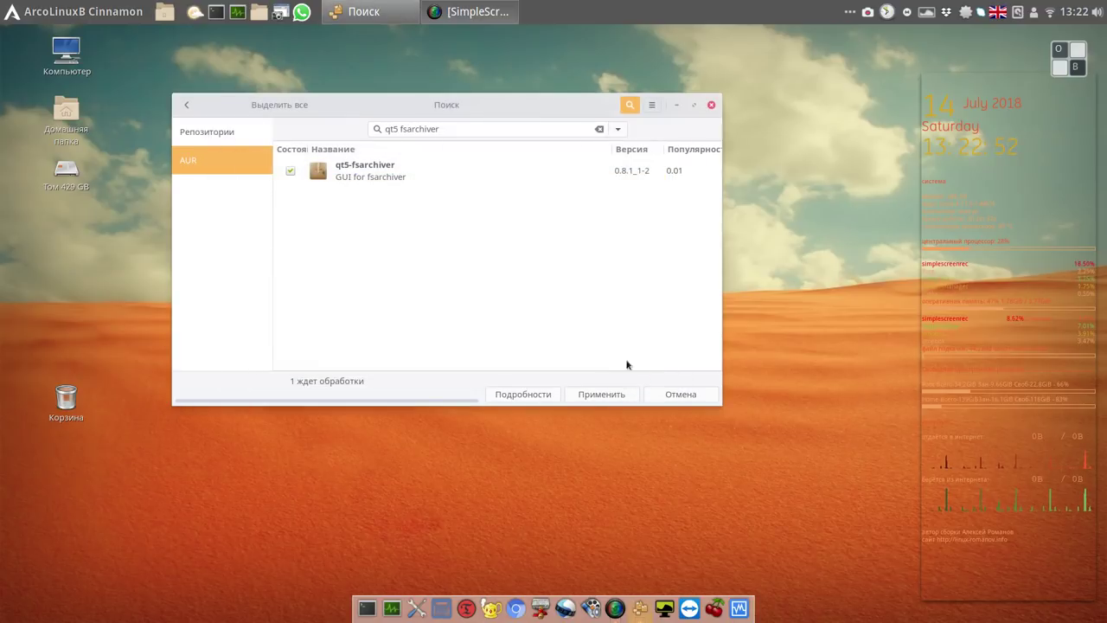
Check the official repositories for qt5 fsarchiver, then try to build and install qt5-fsarchiver 0.8.1_1-2 from AUR
click(229, 138)
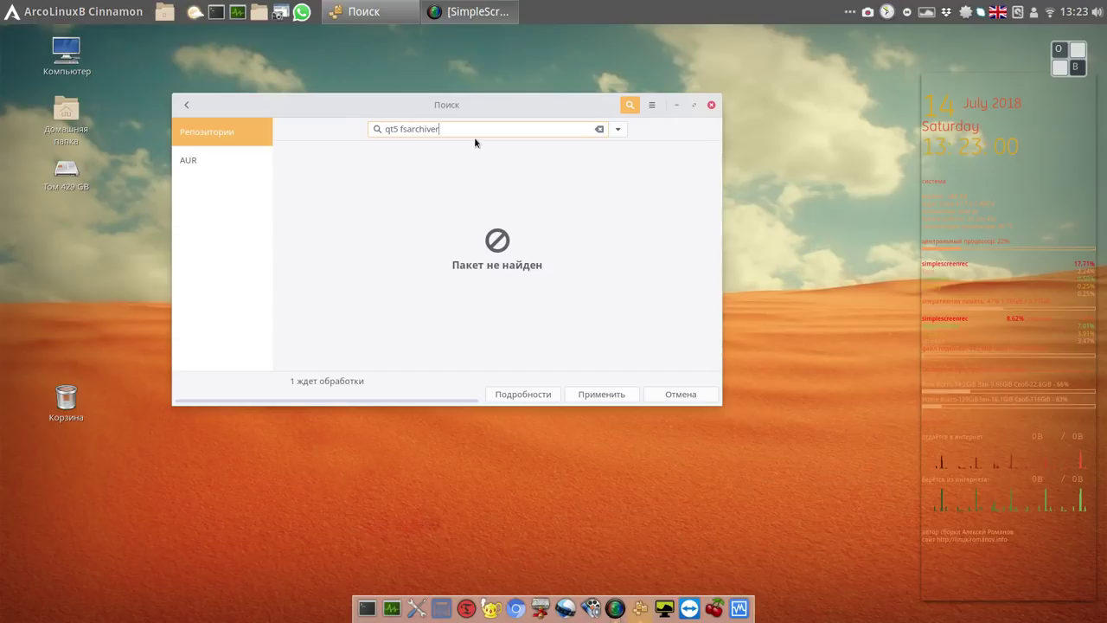
click(205, 167)
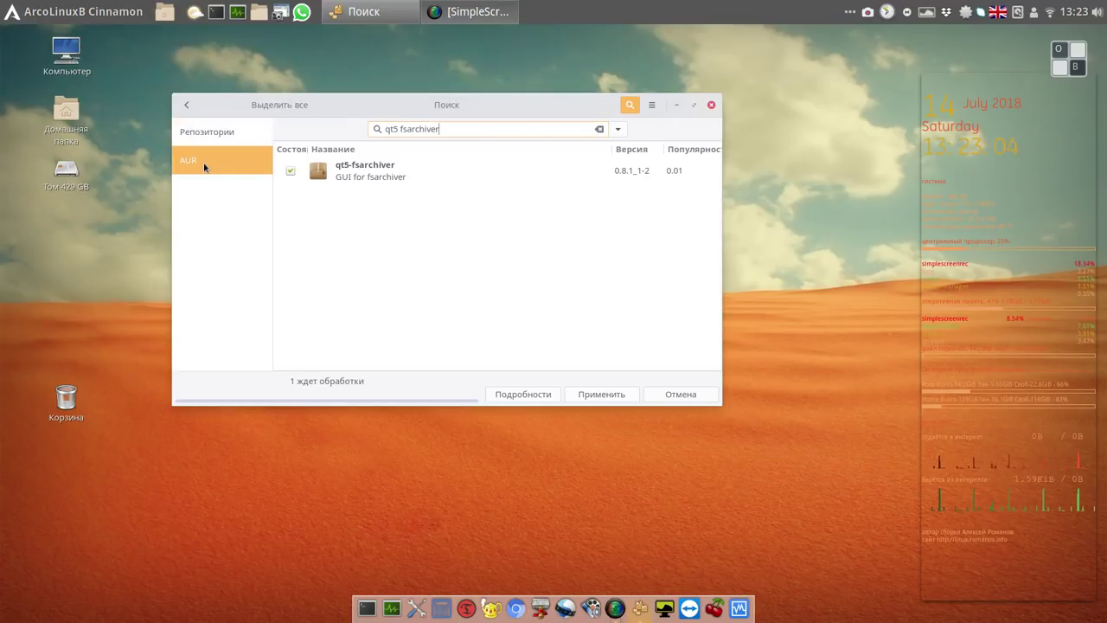
click(403, 177)
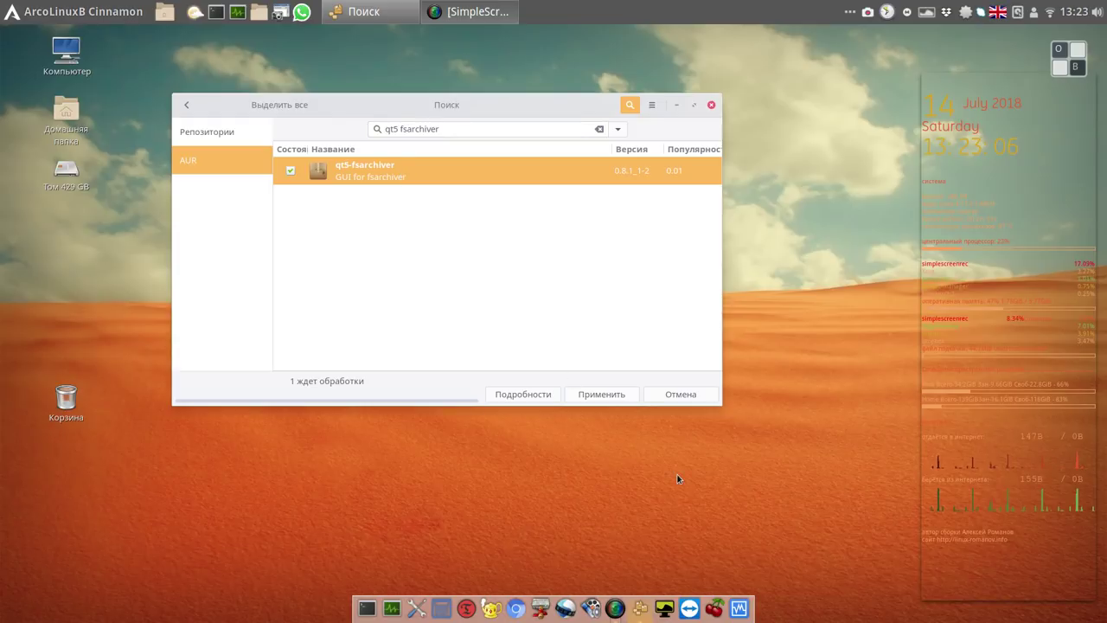
click(611, 399)
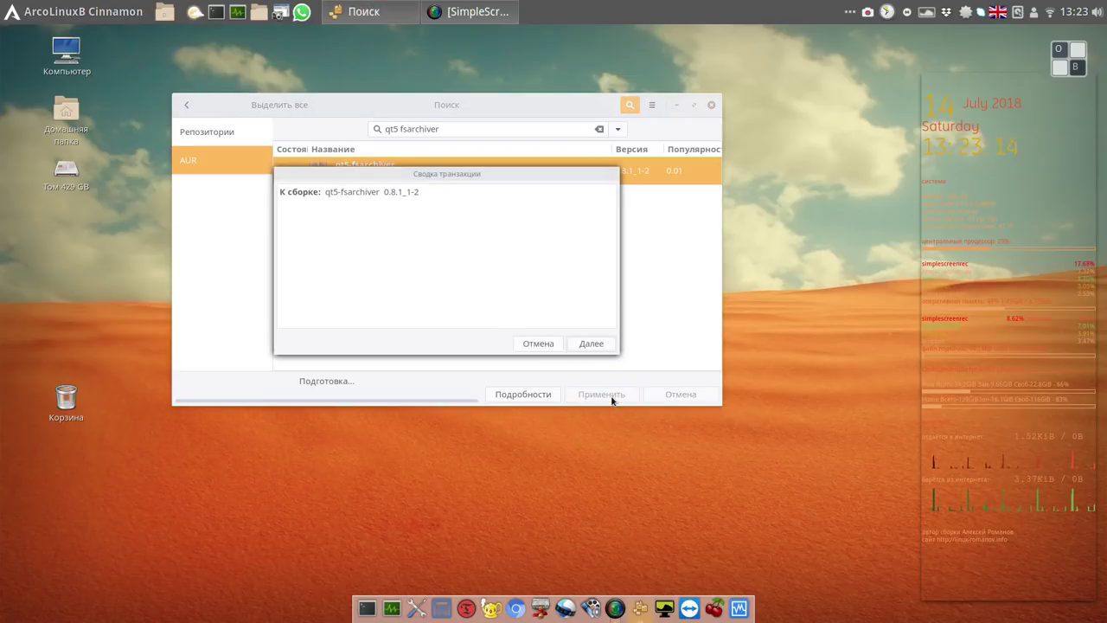
click(594, 344)
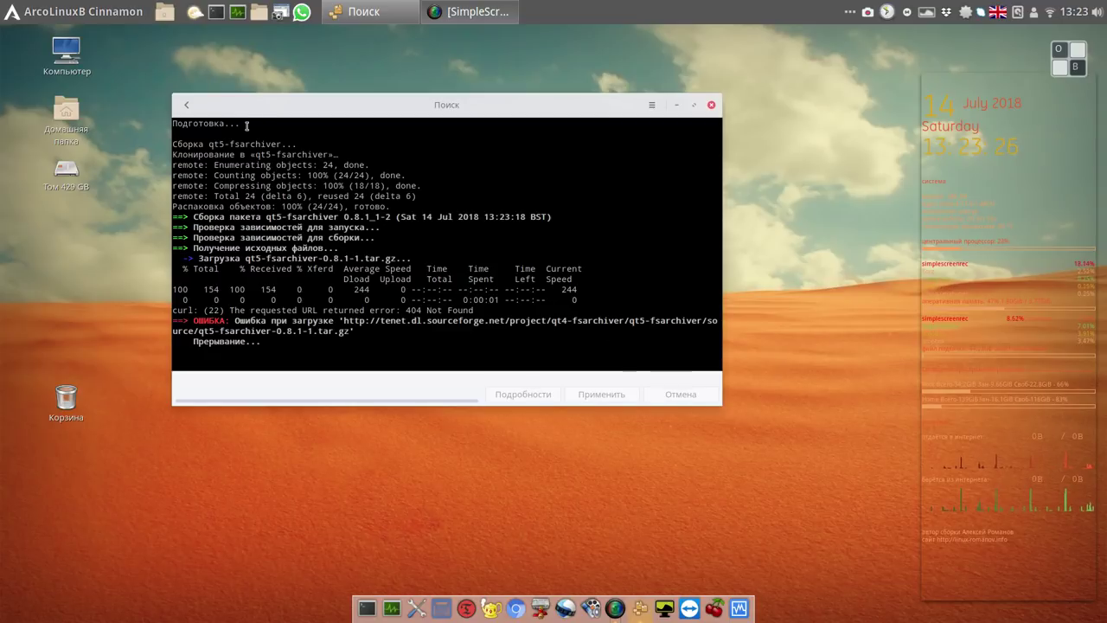
Mark the AUR package qt5-fsarchiver again, retry its build and minimize the package manager's window
click(185, 107)
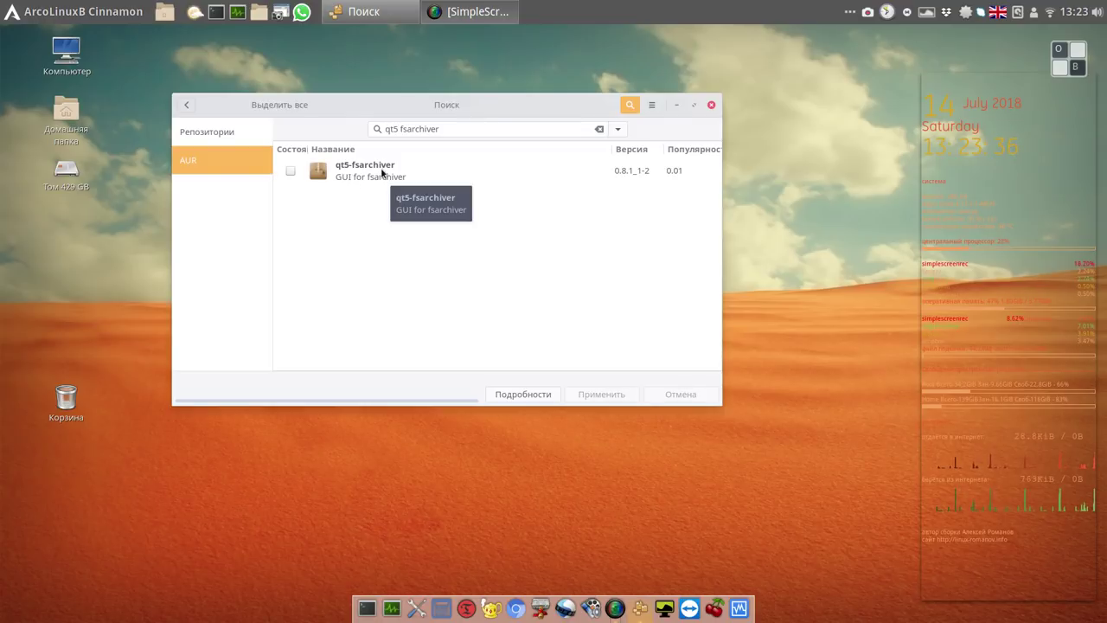
click(291, 170)
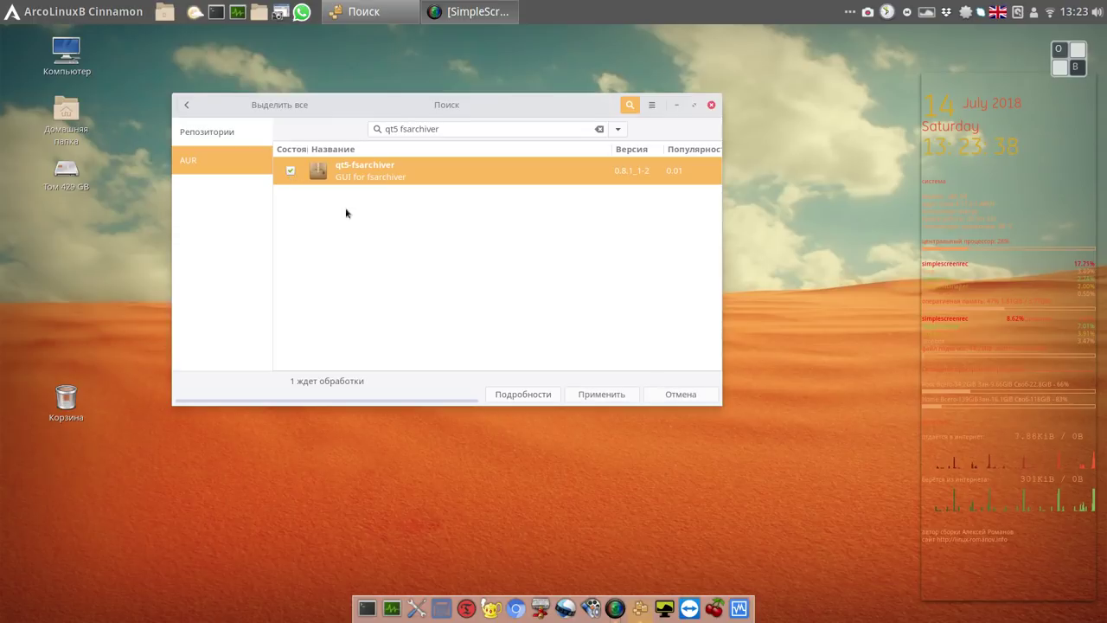
click(608, 396)
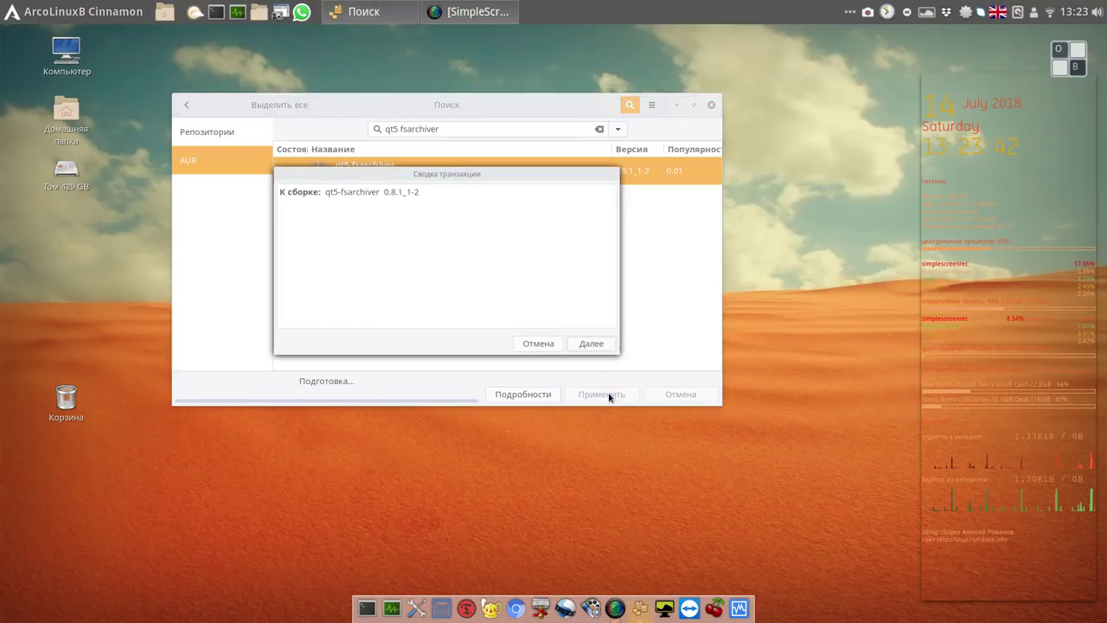
click(597, 348)
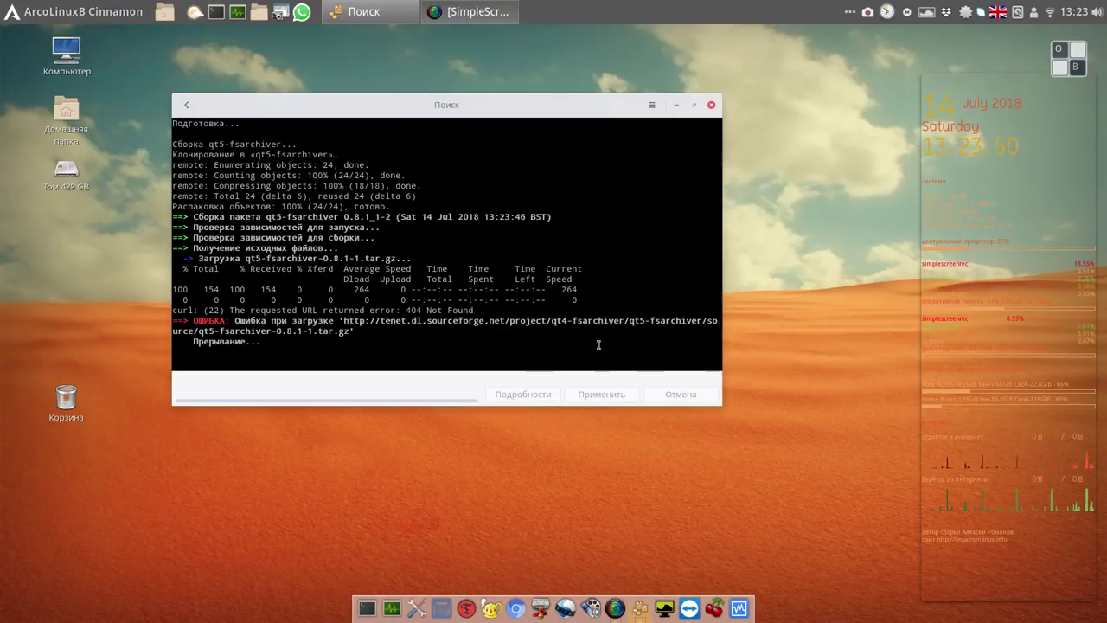
click(677, 105)
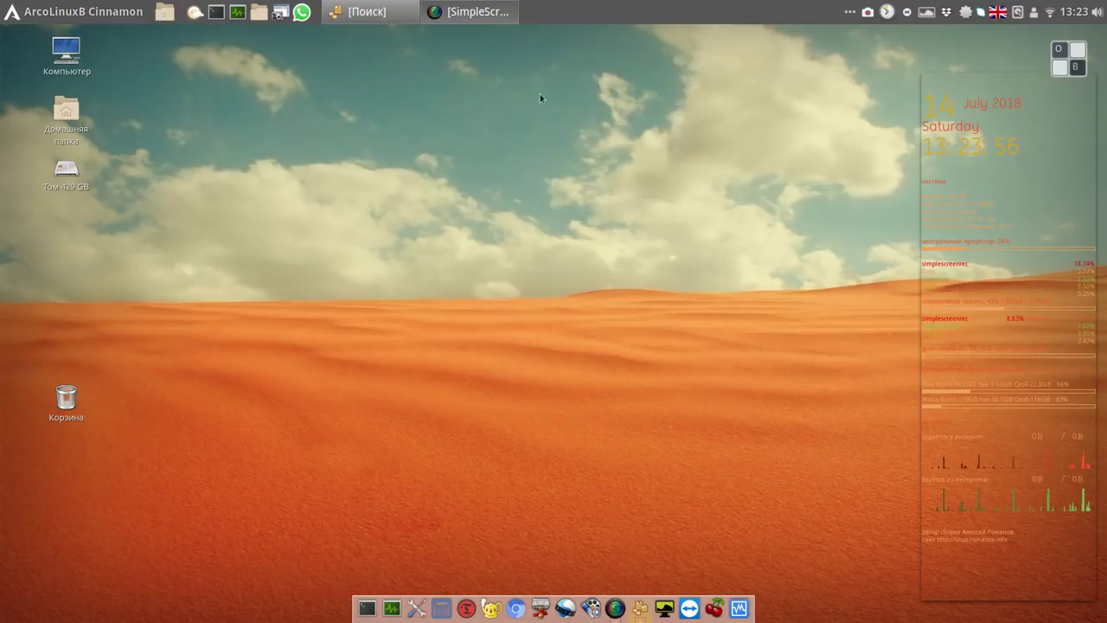
click(376, 14)
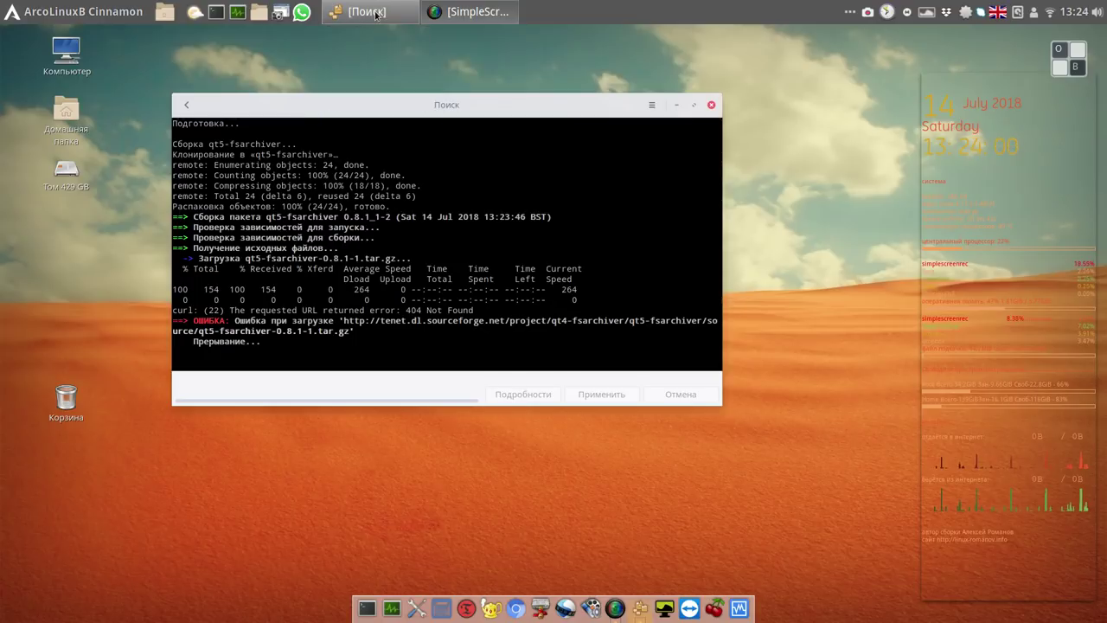
click(376, 14)
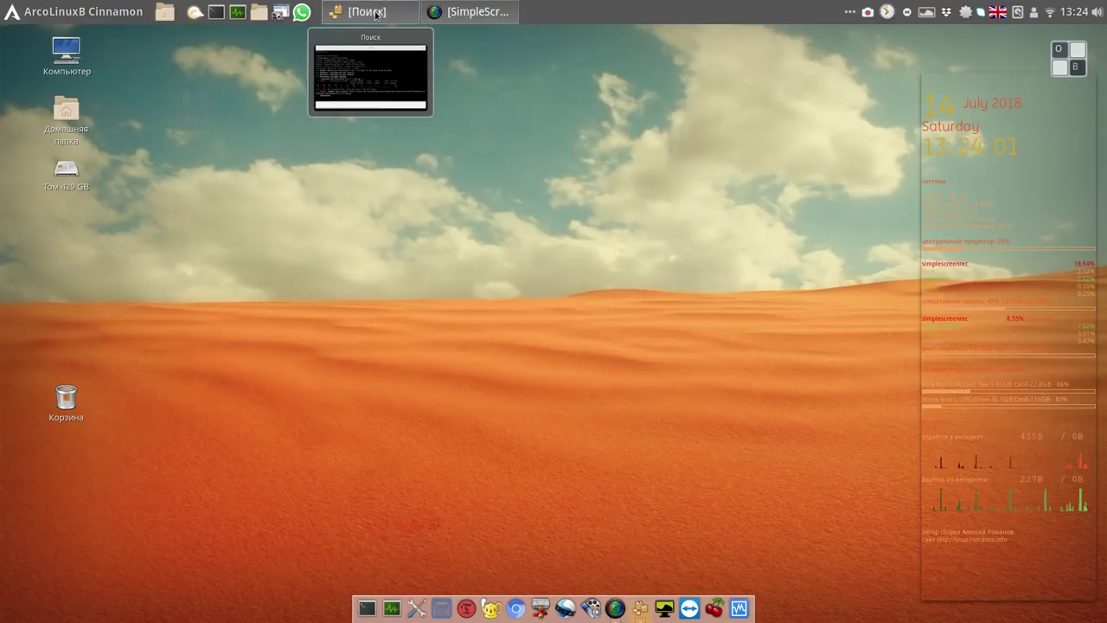
Open the alarm clock, look over its alarm list and file options, and close it
click(689, 609)
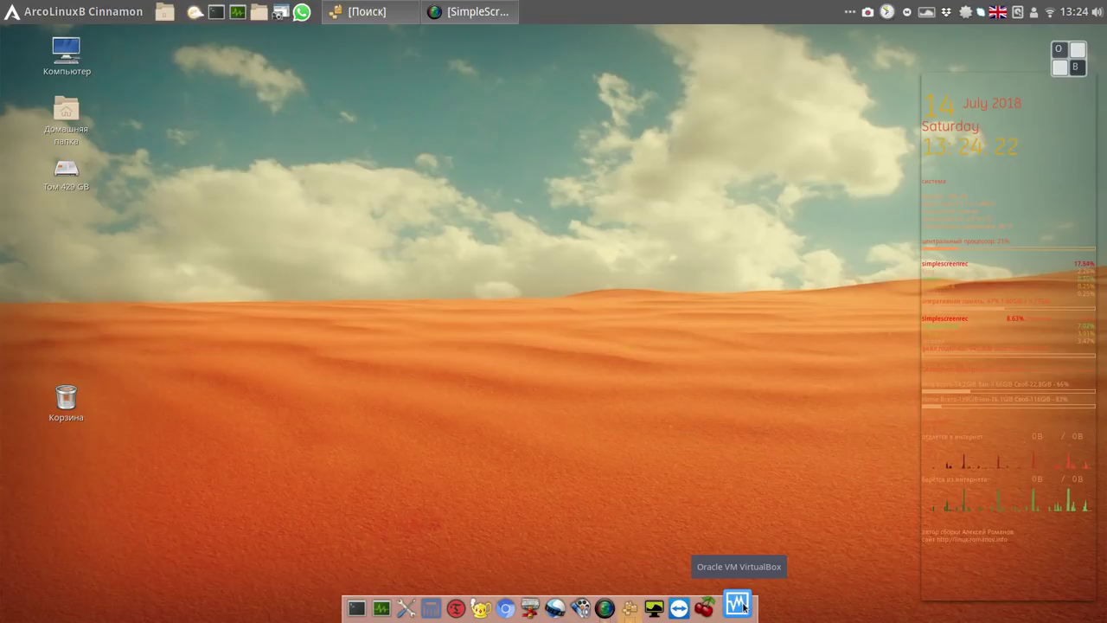
click(888, 12)
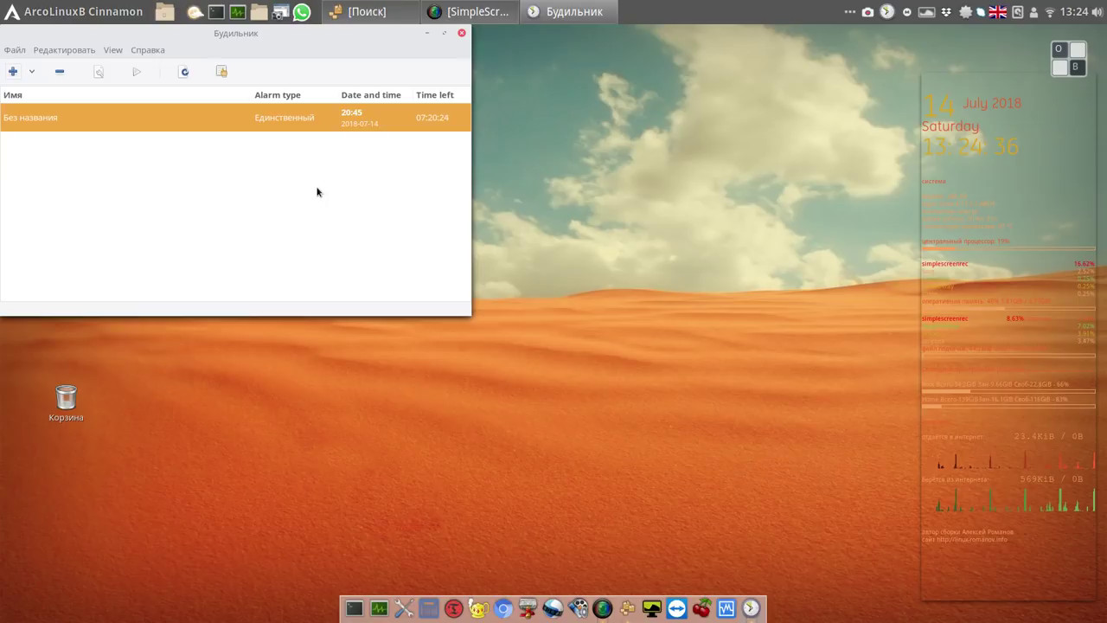
click(13, 51)
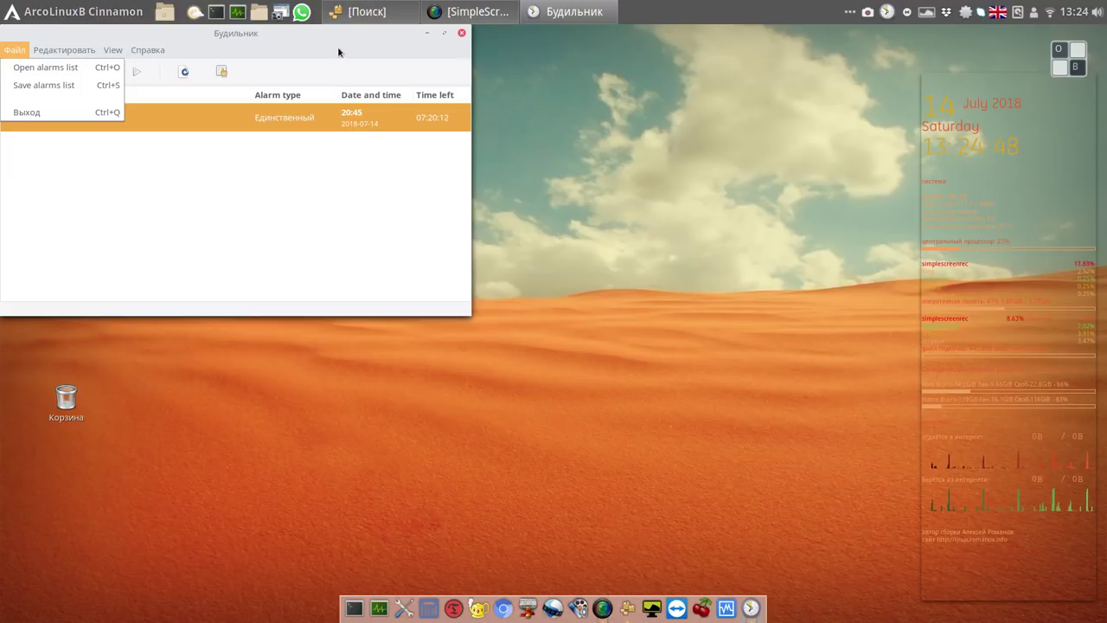
key(Escape)
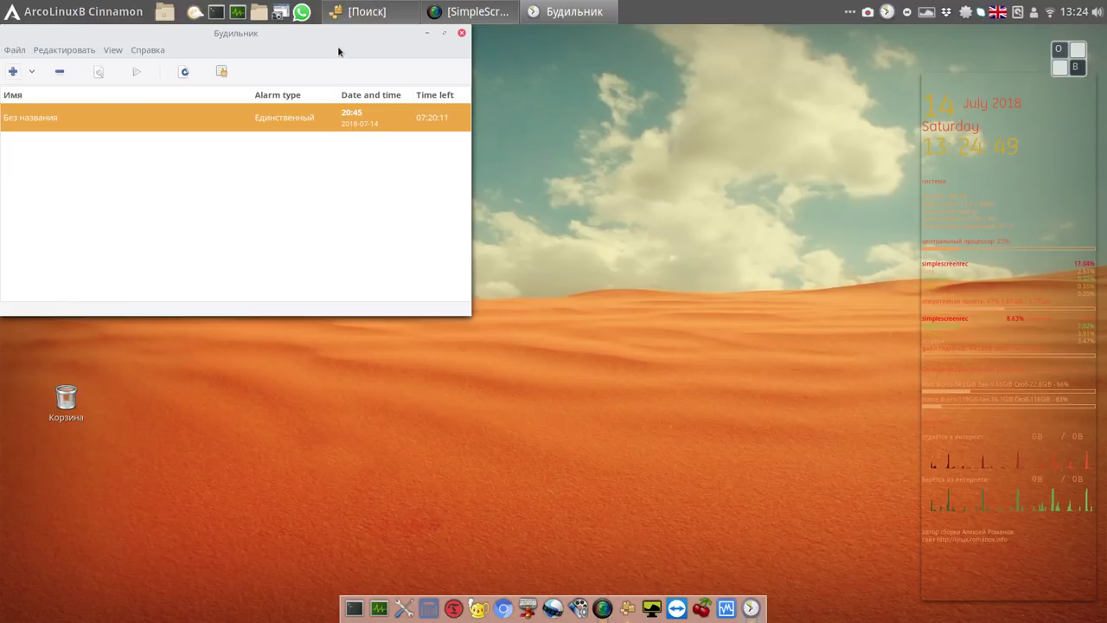
click(462, 35)
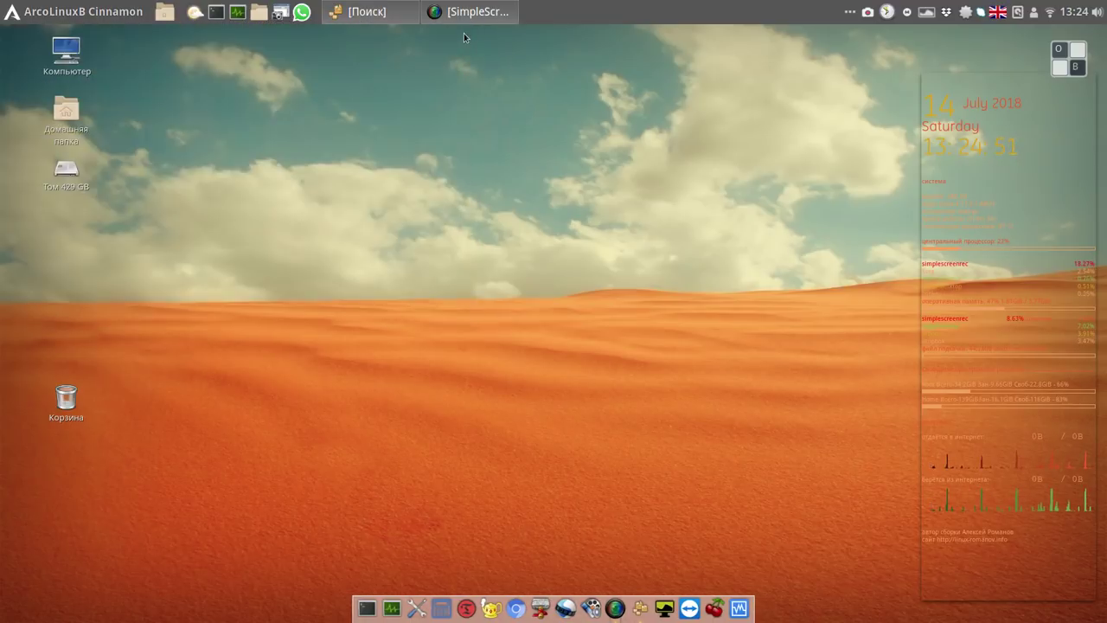
Bring up WhatsApp and close it, and do the same with Skype from the Internet applications
click(302, 13)
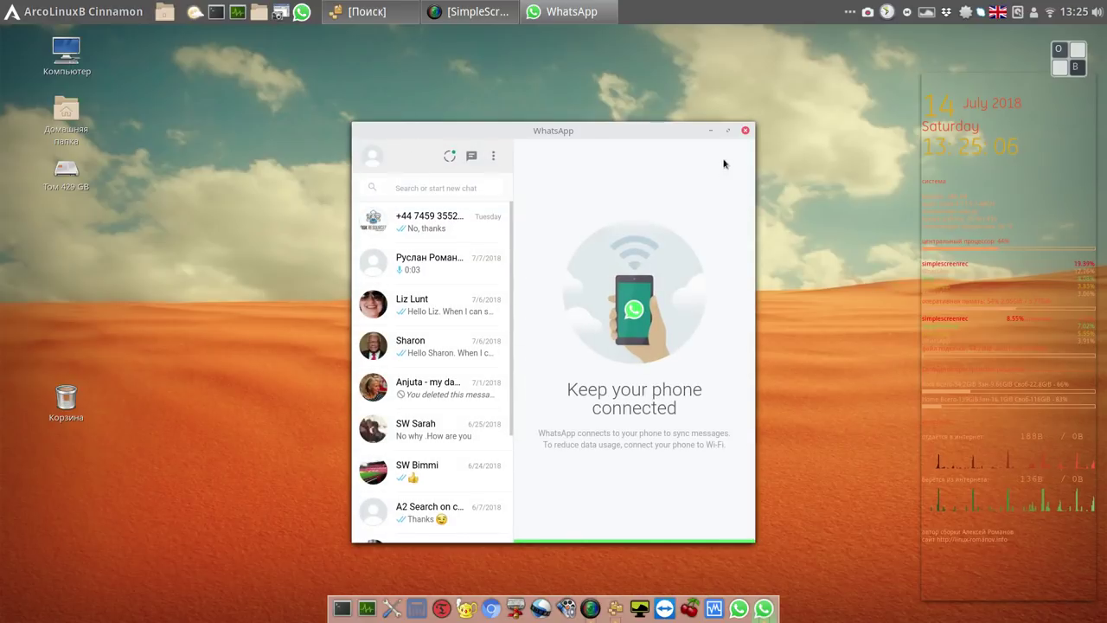
click(746, 130)
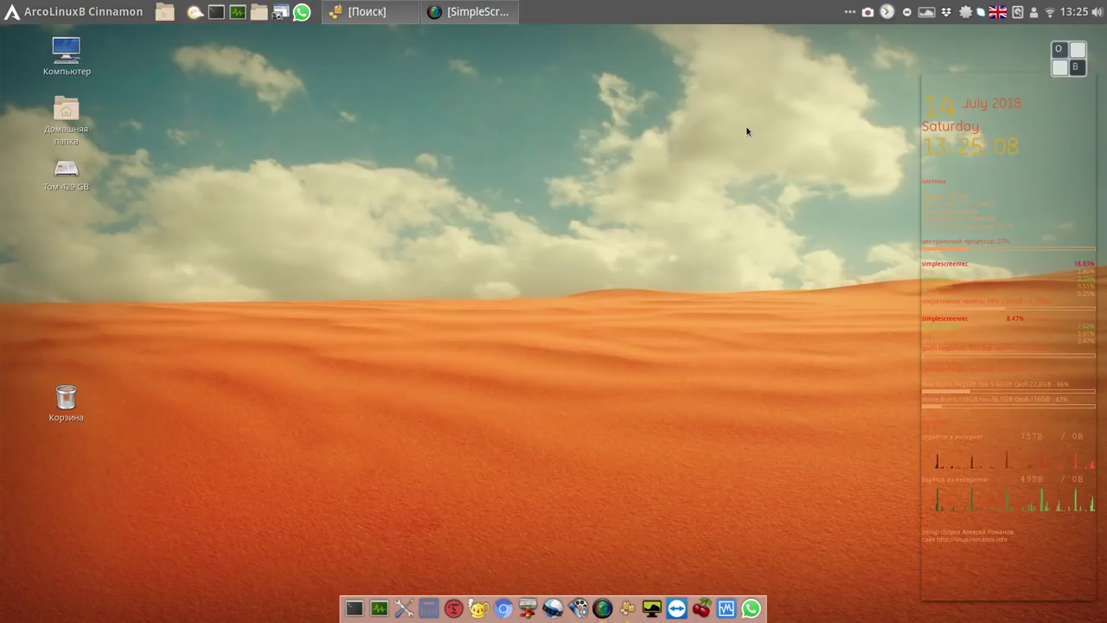
click(76, 19)
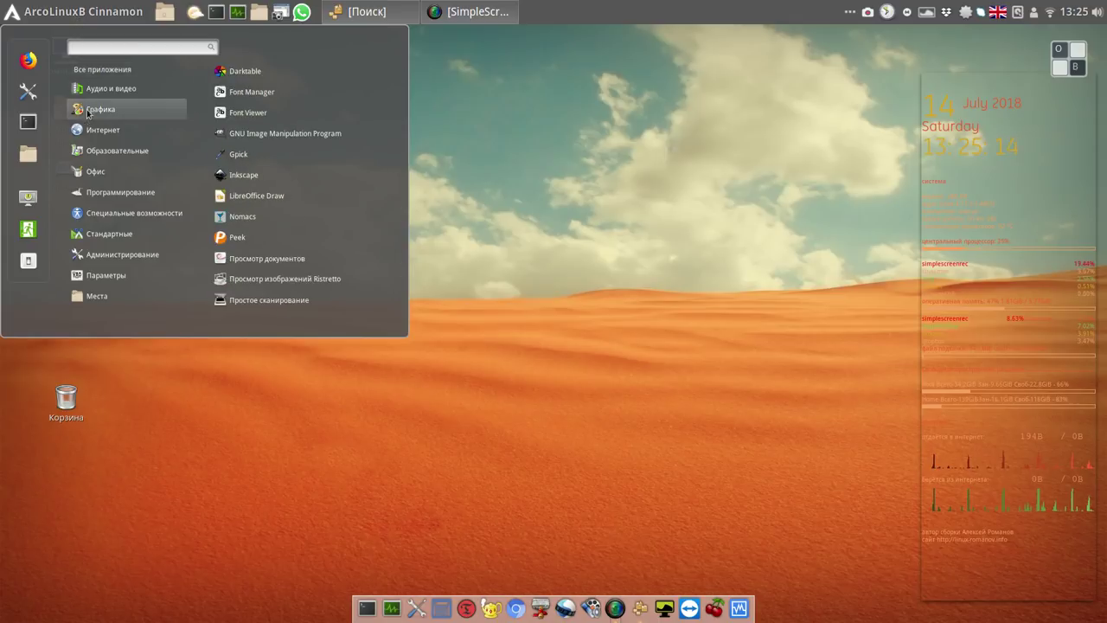
mouse_move(105, 128)
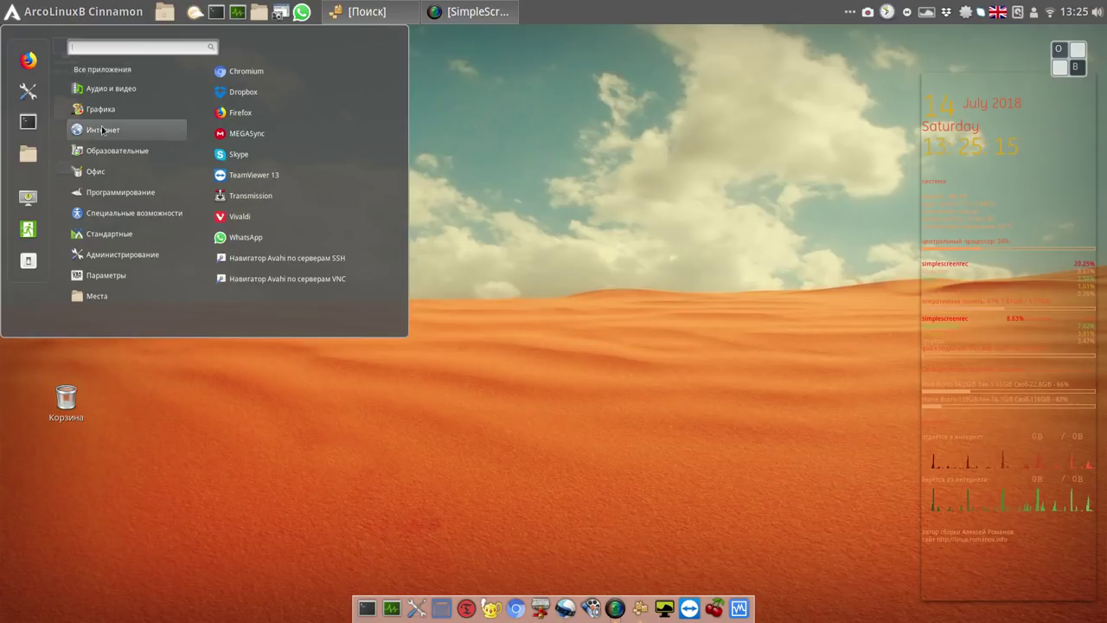
click(256, 156)
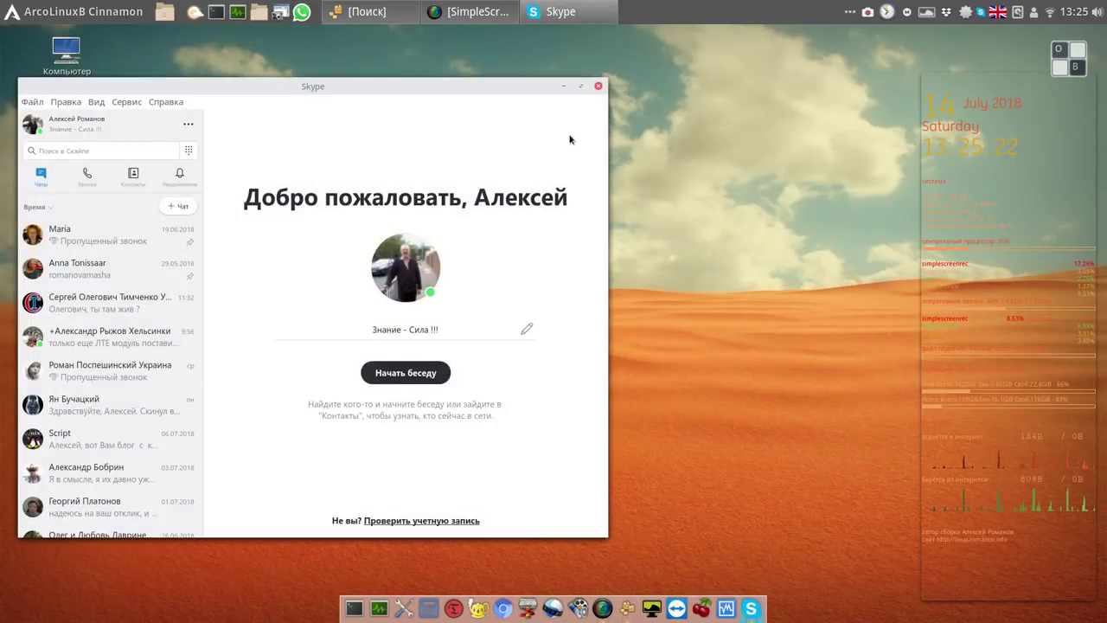
click(599, 87)
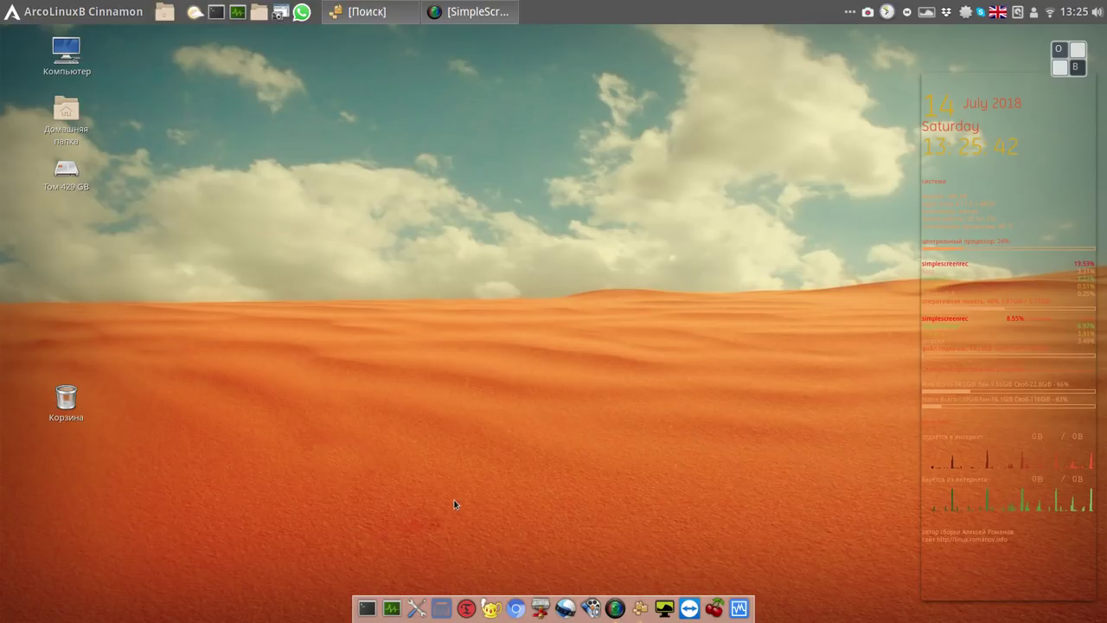
Restore the package manager, return from the build log to the AUR search results, and refresh the package databases
click(641, 608)
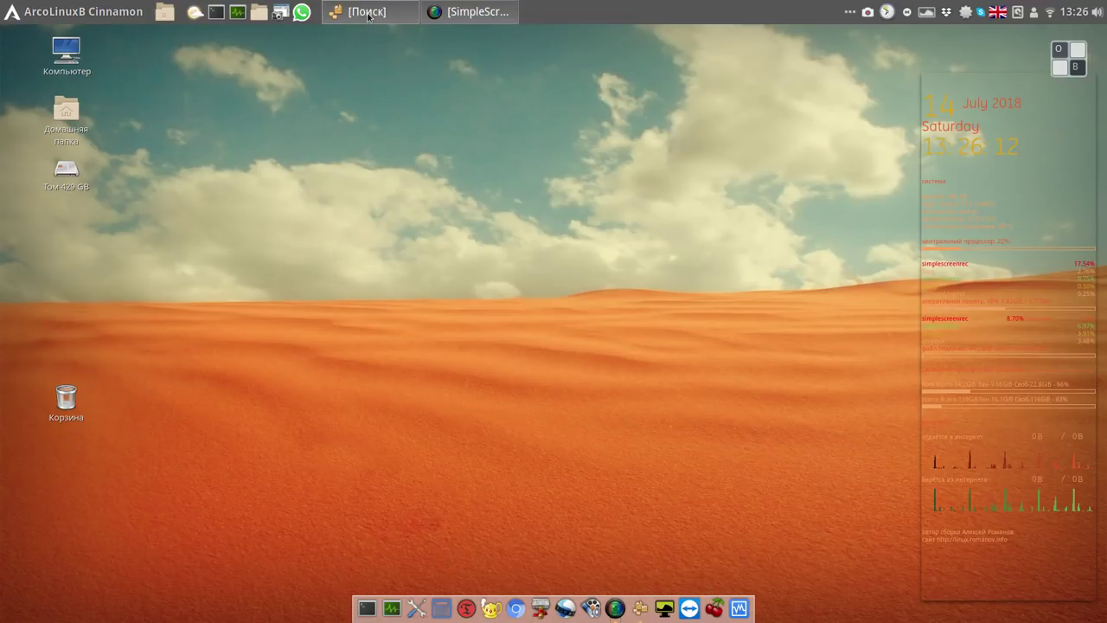
mouse_move(368, 14)
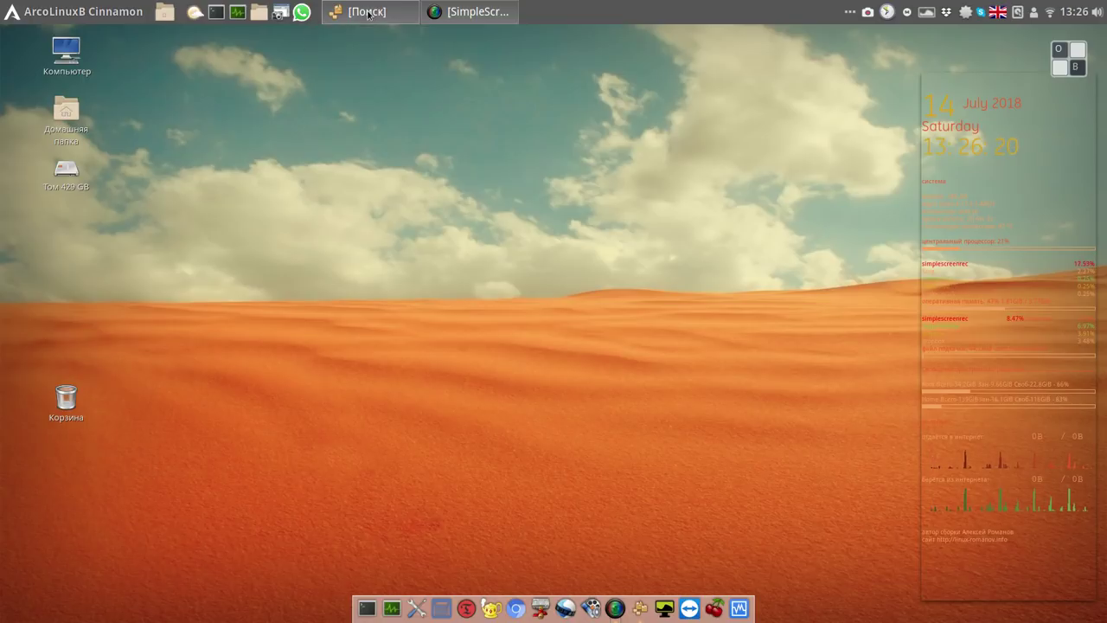
click(367, 12)
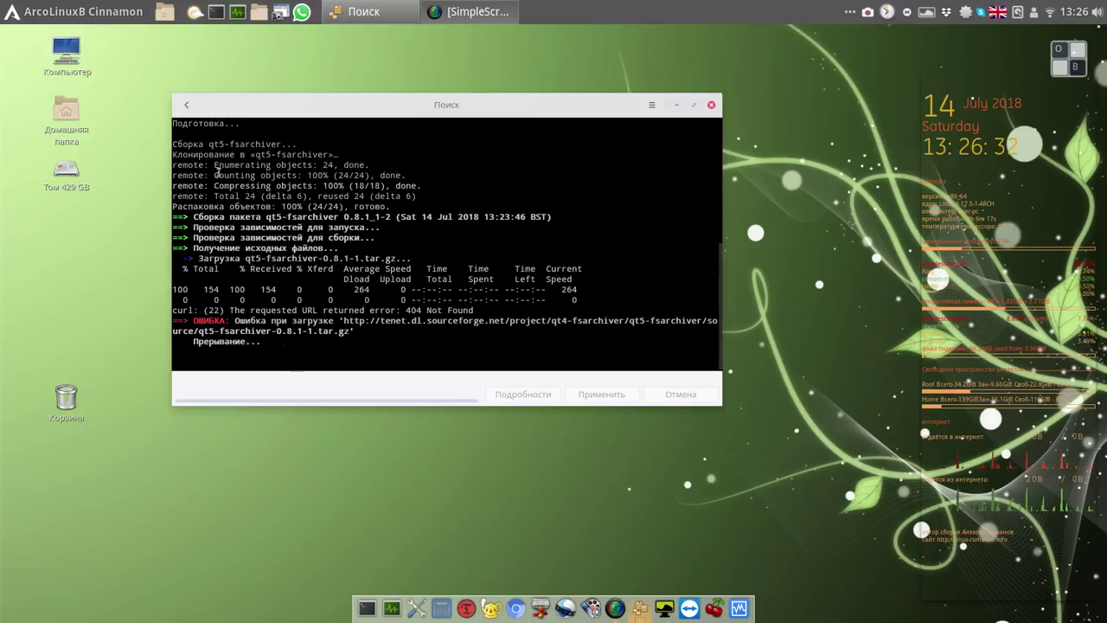
click(185, 106)
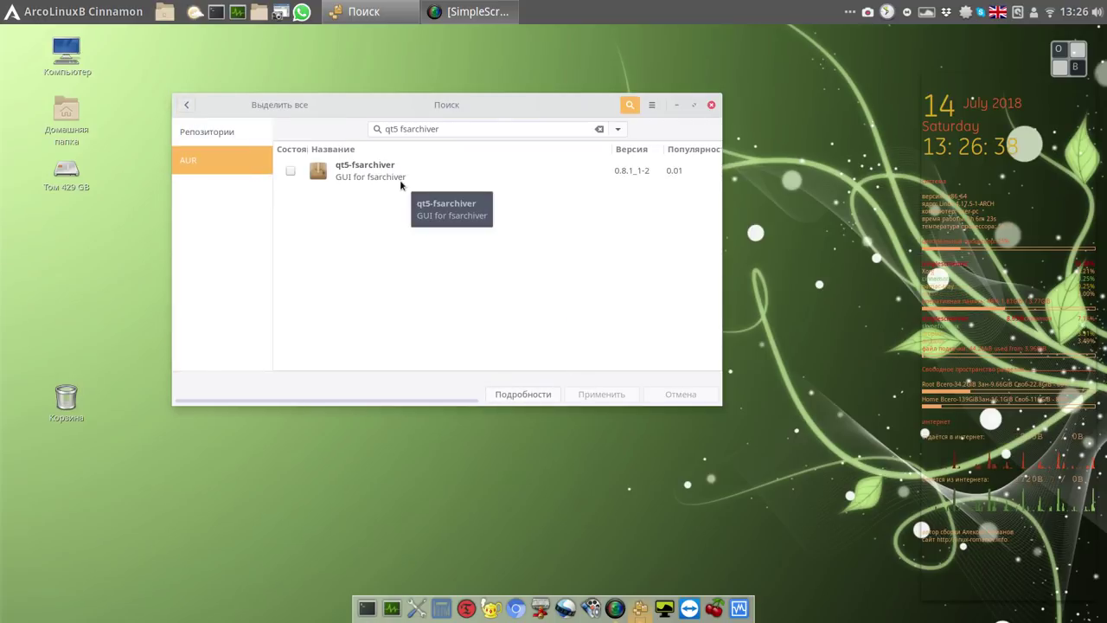
click(653, 104)
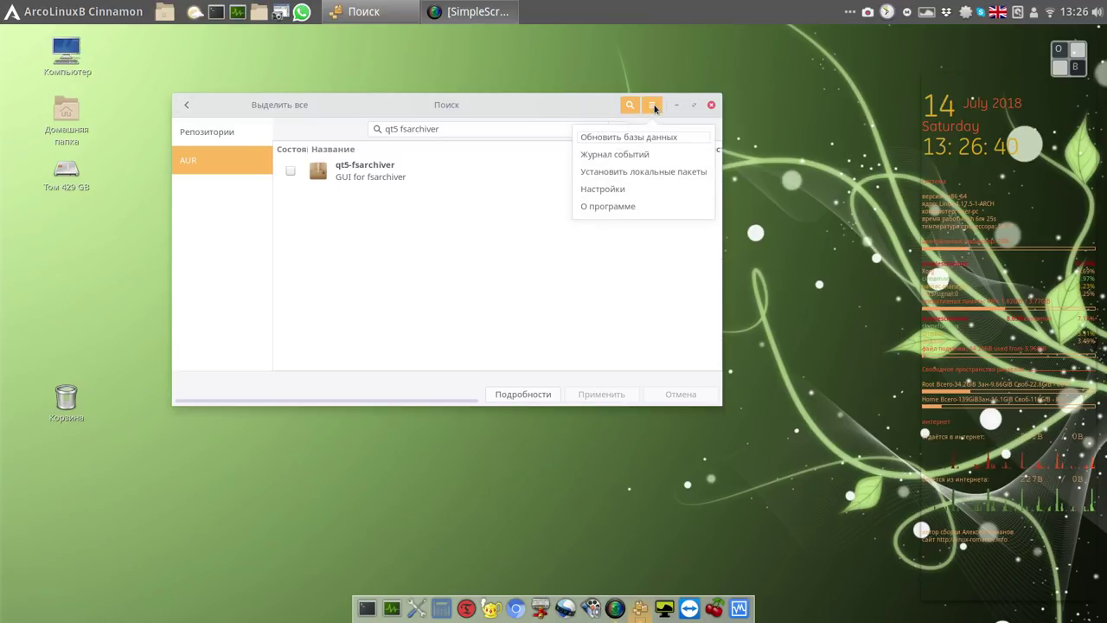
click(646, 135)
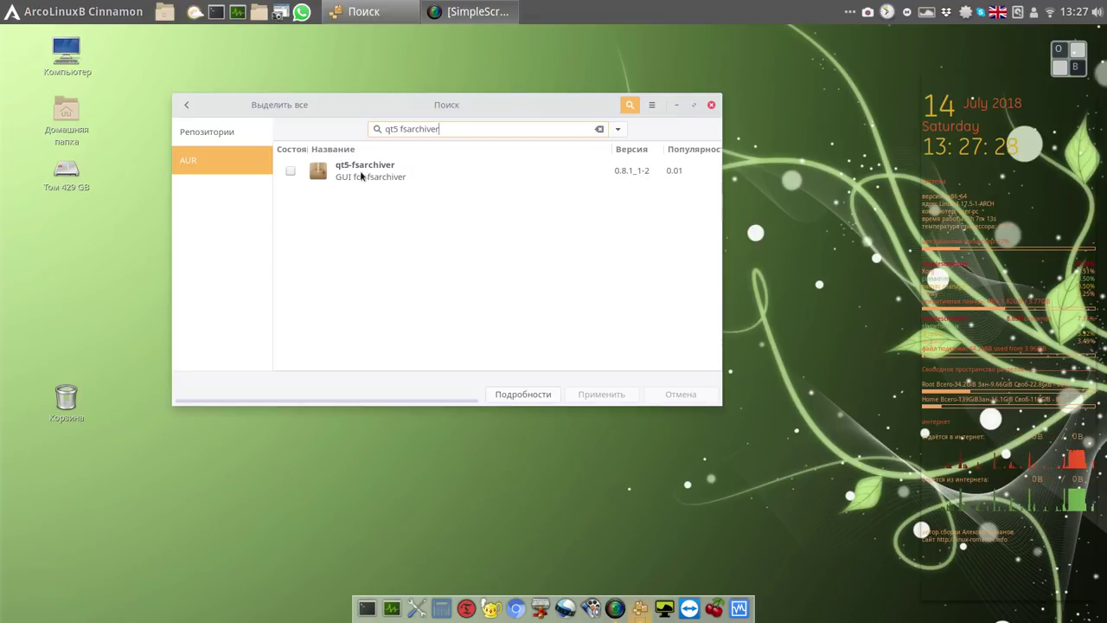
Try once more to build qt5-fsarchiver 0.8.1_1-2 from AUR, return to the search results and close the package manager
click(290, 171)
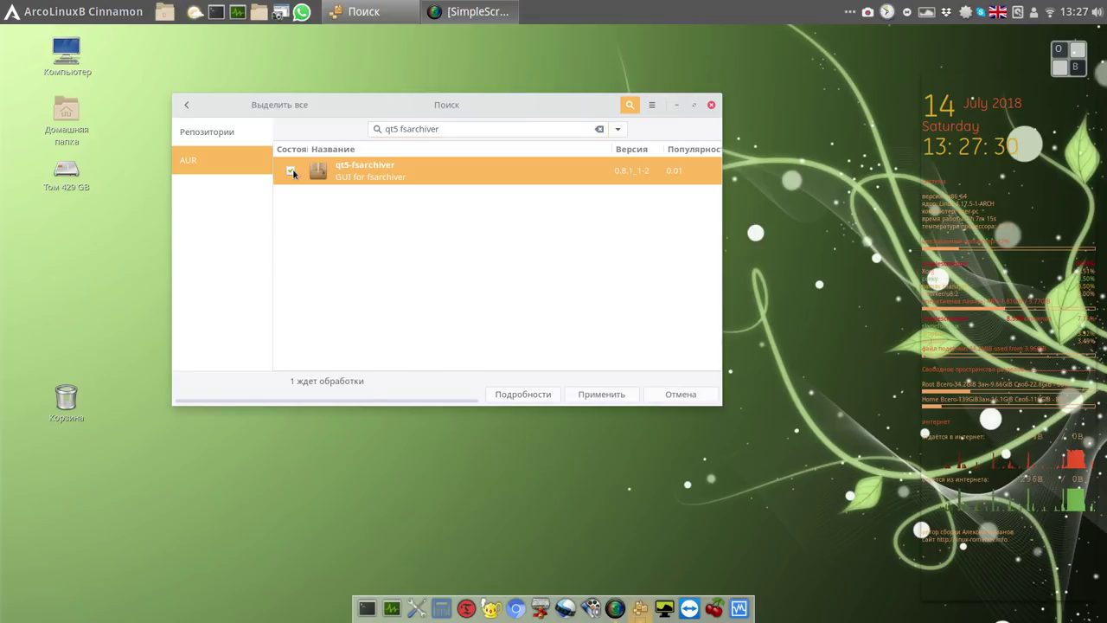
click(595, 396)
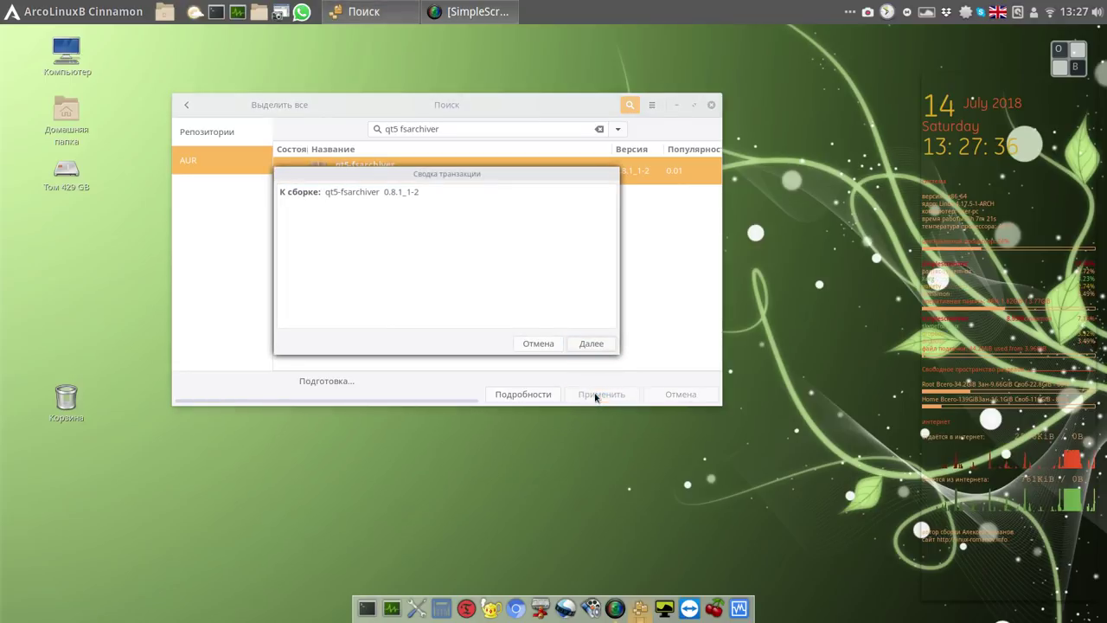
click(586, 345)
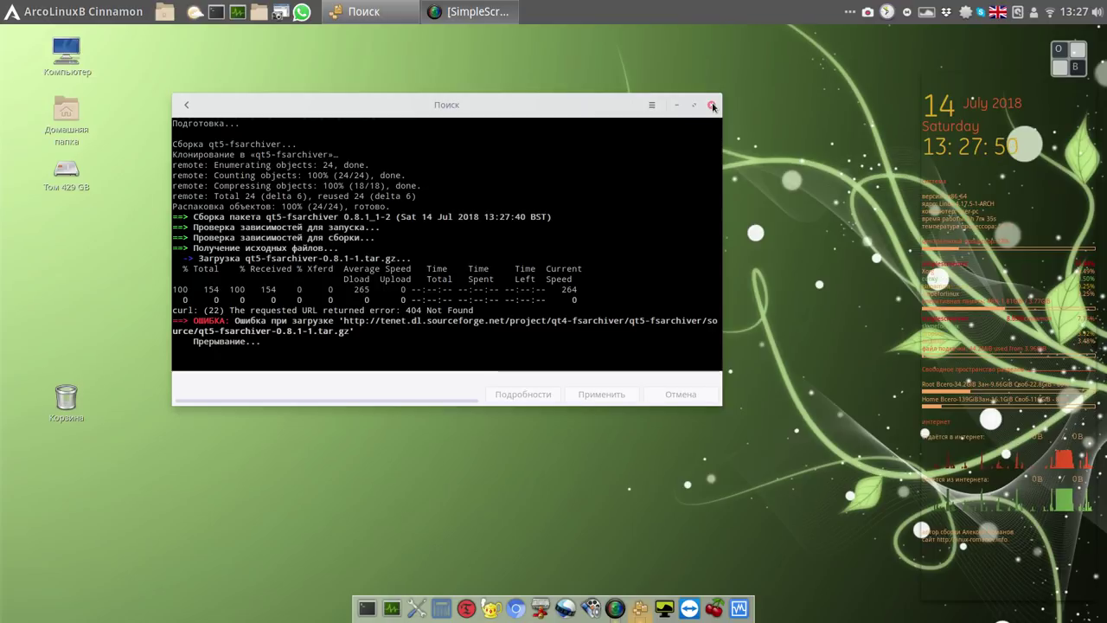
drag(526, 106, 628, 111)
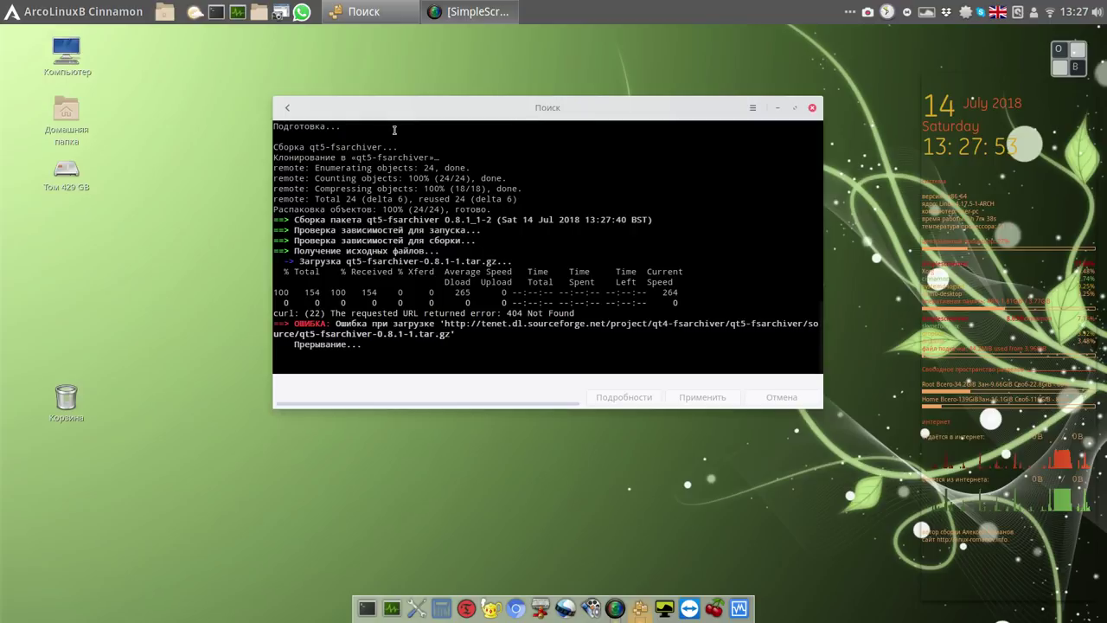
click(290, 109)
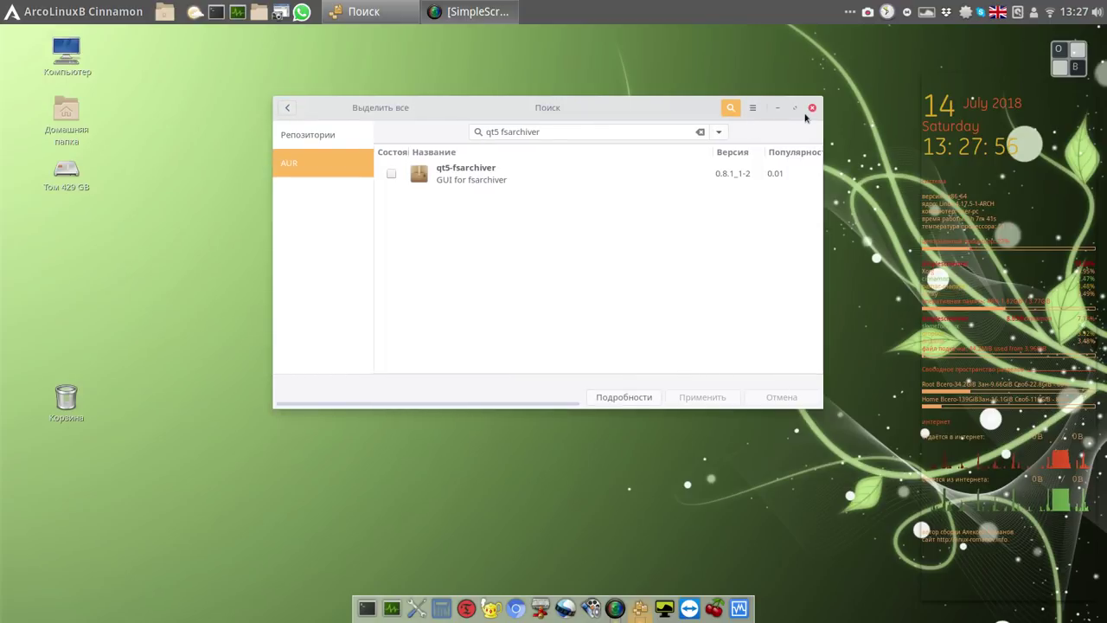
click(813, 108)
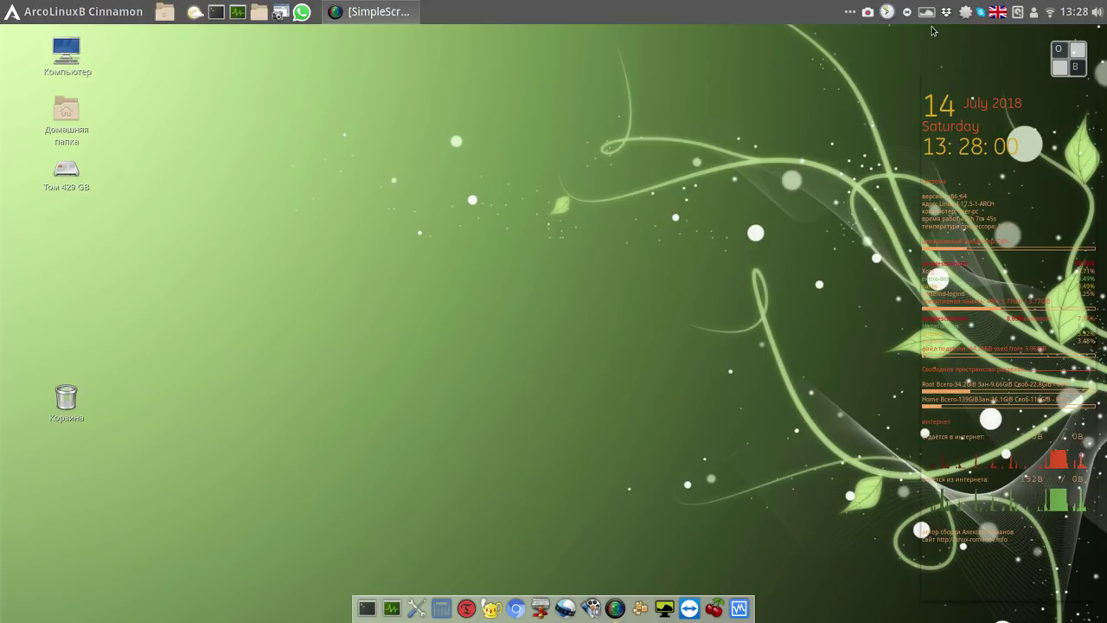
Set the dark rough-wood image as desktop background through the wallpaper selector and close the selector
click(926, 17)
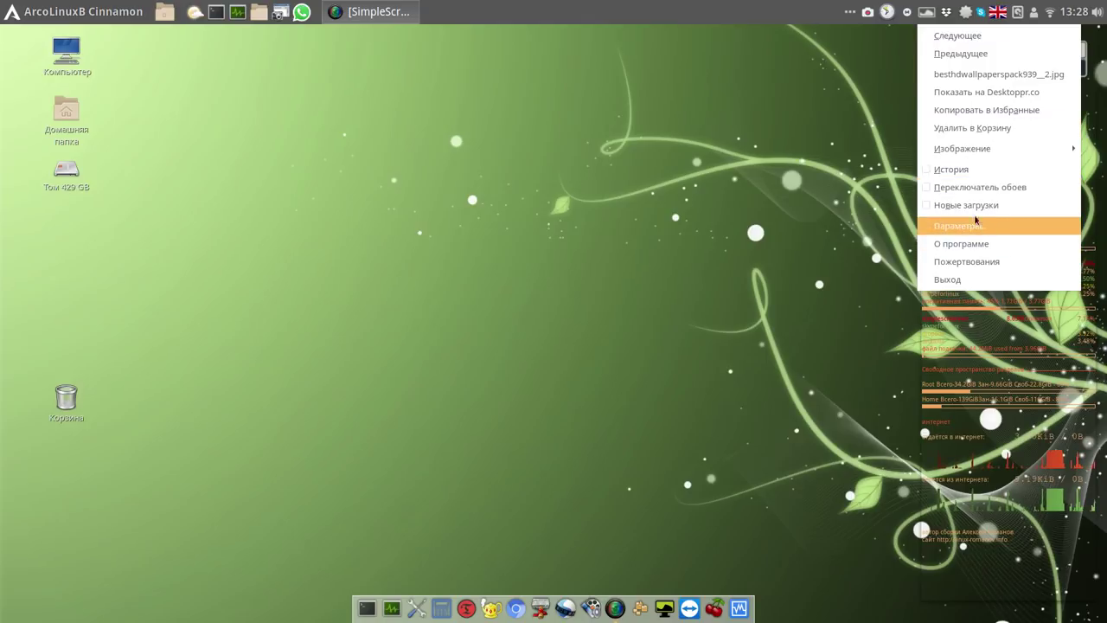
click(929, 192)
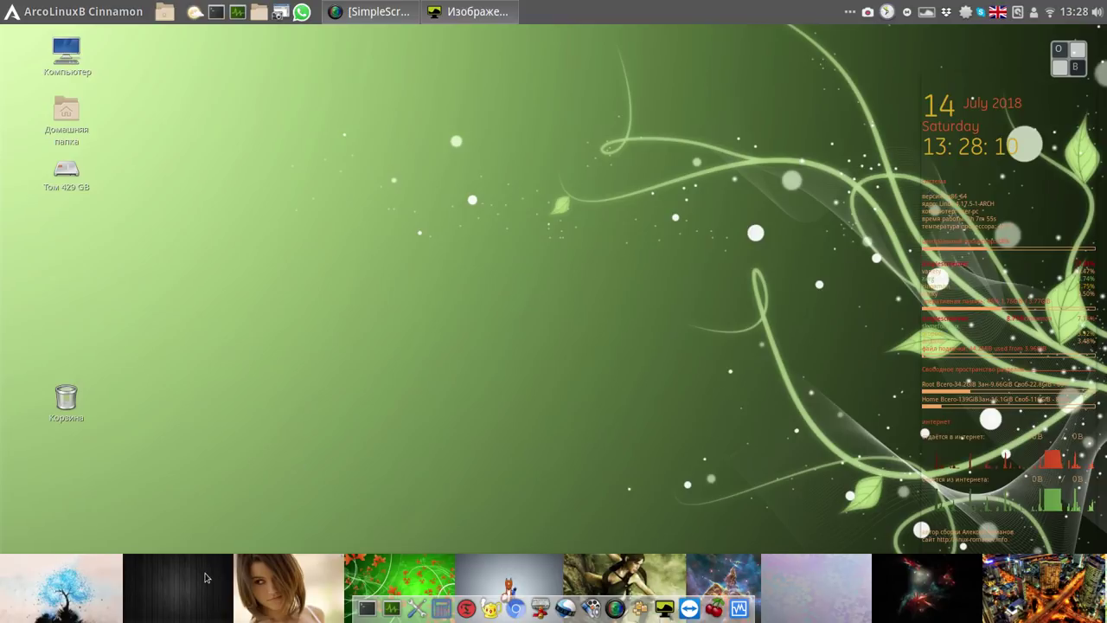
click(194, 588)
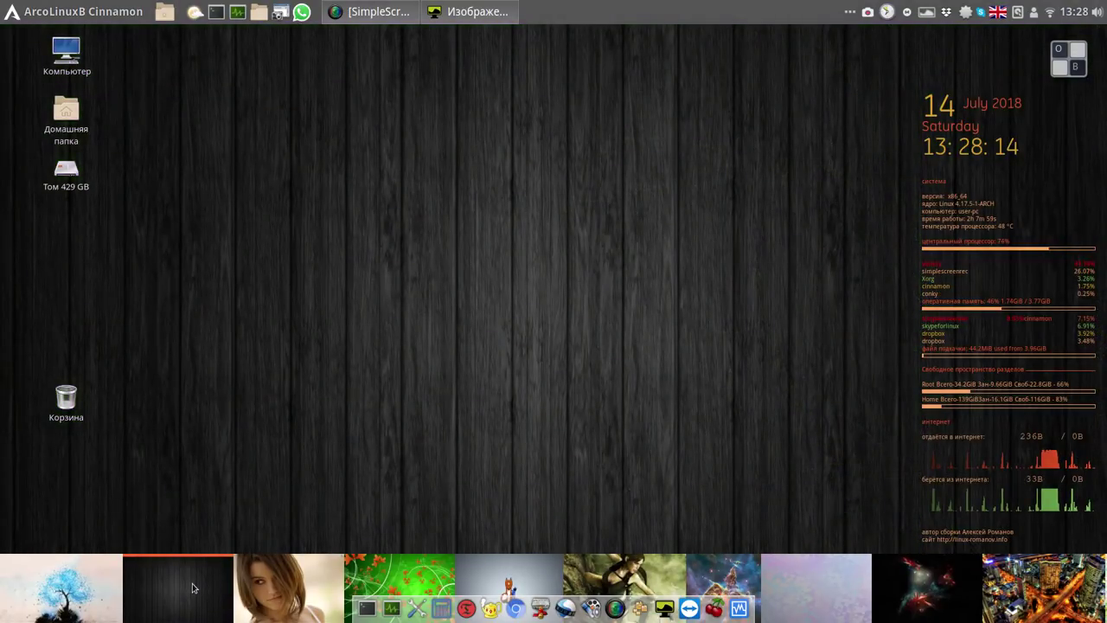
right_click(193, 588)
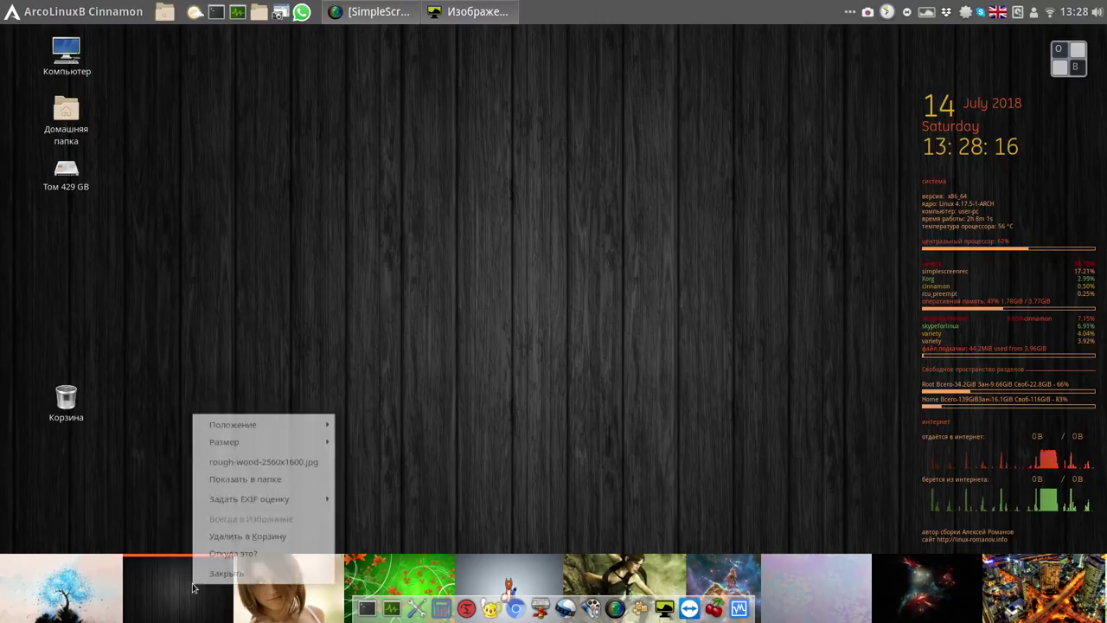
click(229, 573)
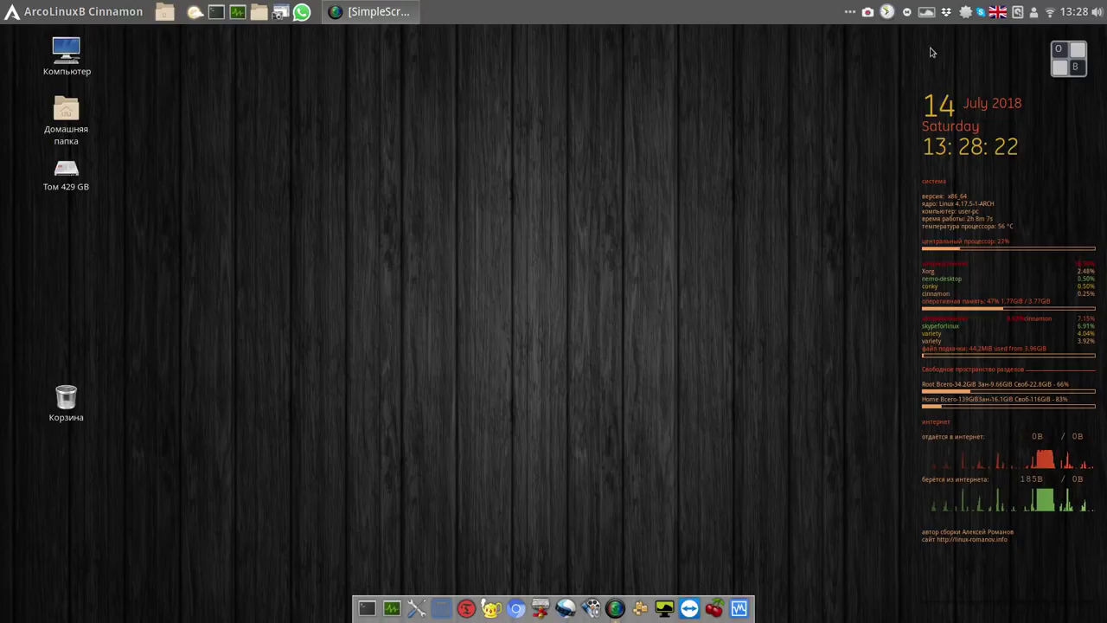
Reopen the wallpaper selector and try the red glowing space image and the black dog, ending with the starry red-and-blue galaxy as background
click(927, 15)
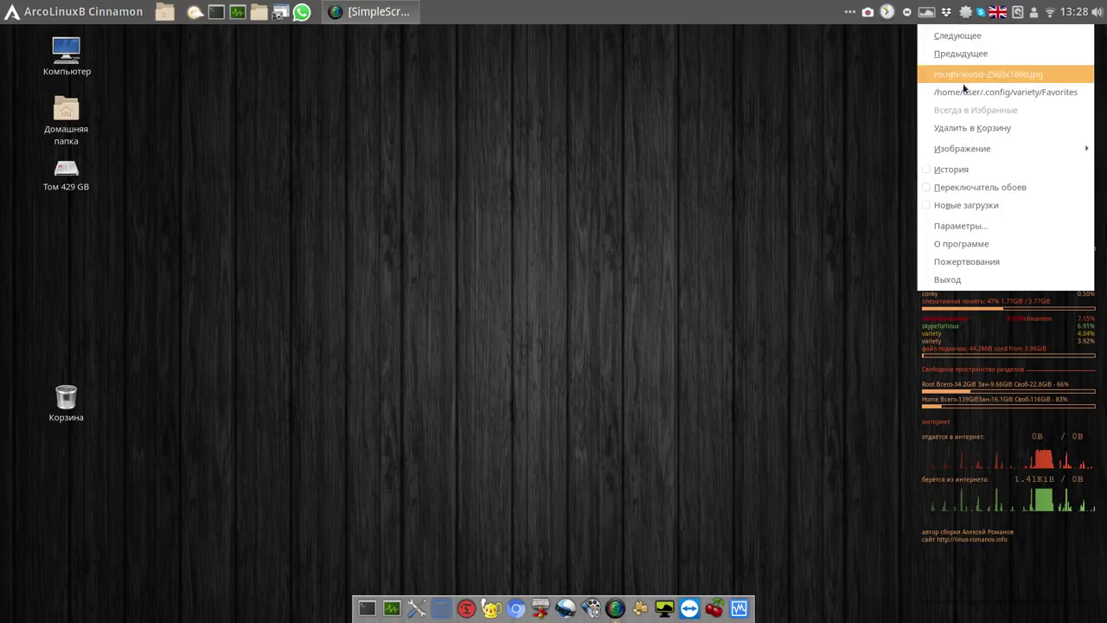
click(939, 187)
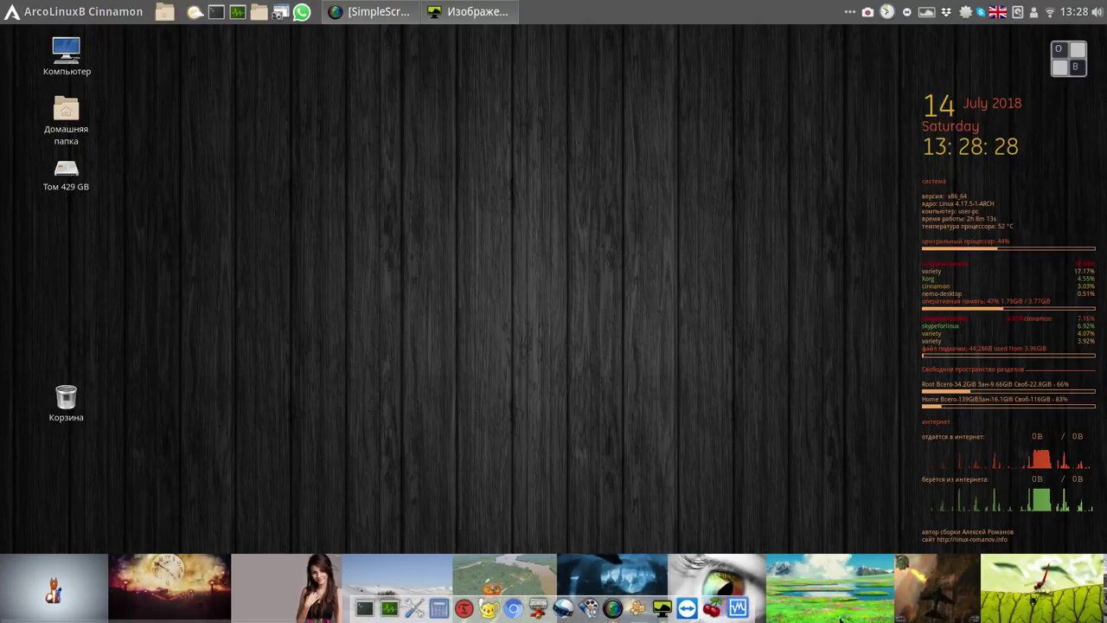
scroll(1023, 618, down, 2)
scroll(1024, 617, down, 10)
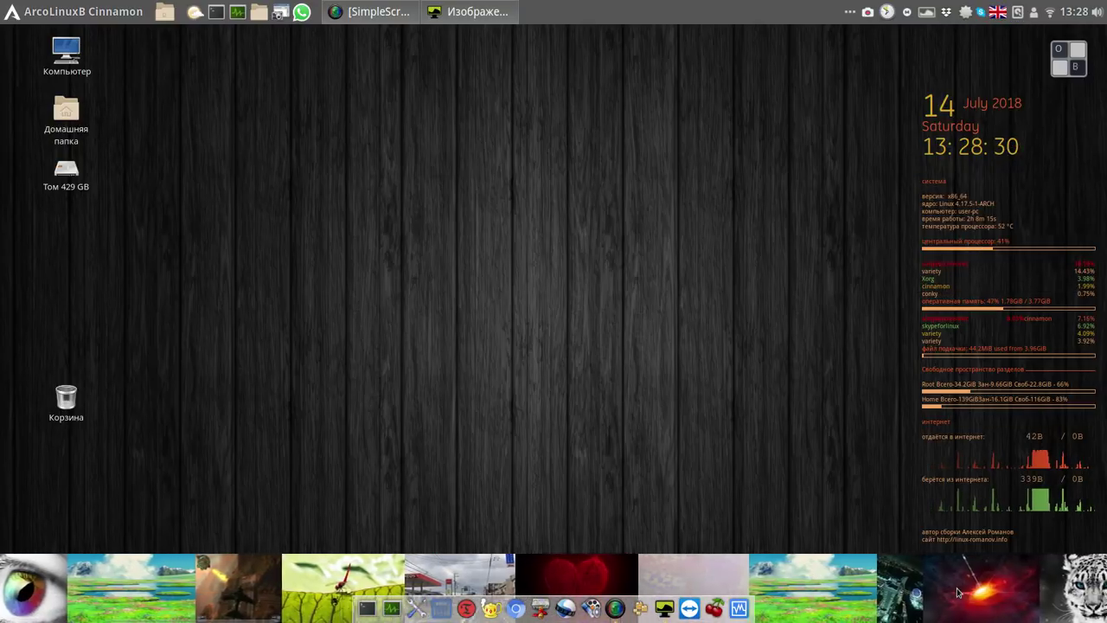
click(960, 592)
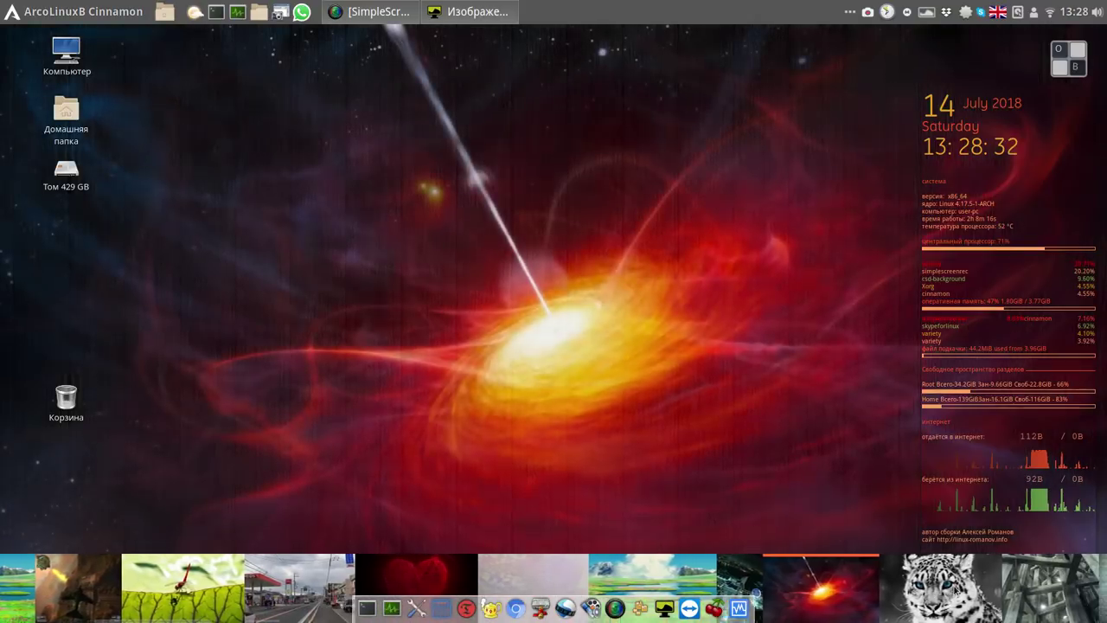
scroll(910, 597, down, 6)
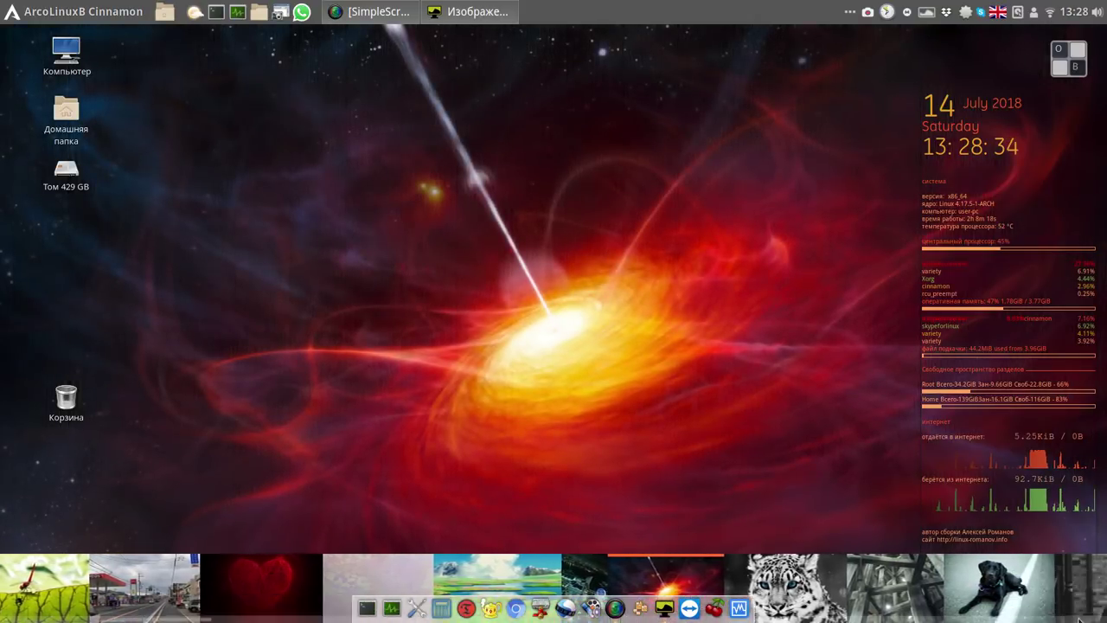
click(768, 589)
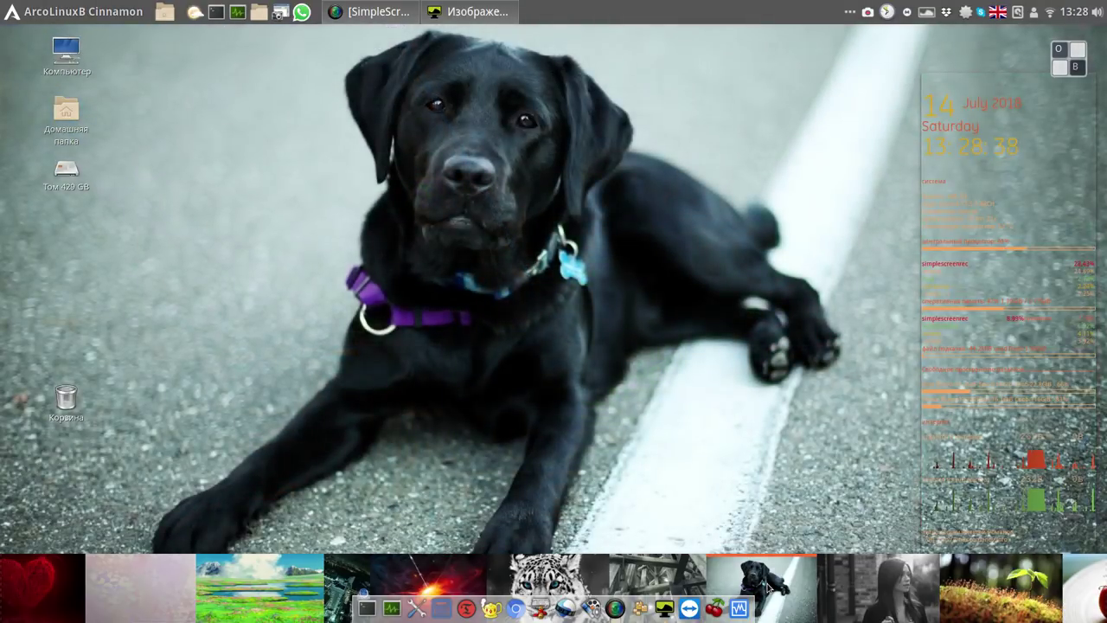
scroll(909, 593, down, 4)
click(960, 593)
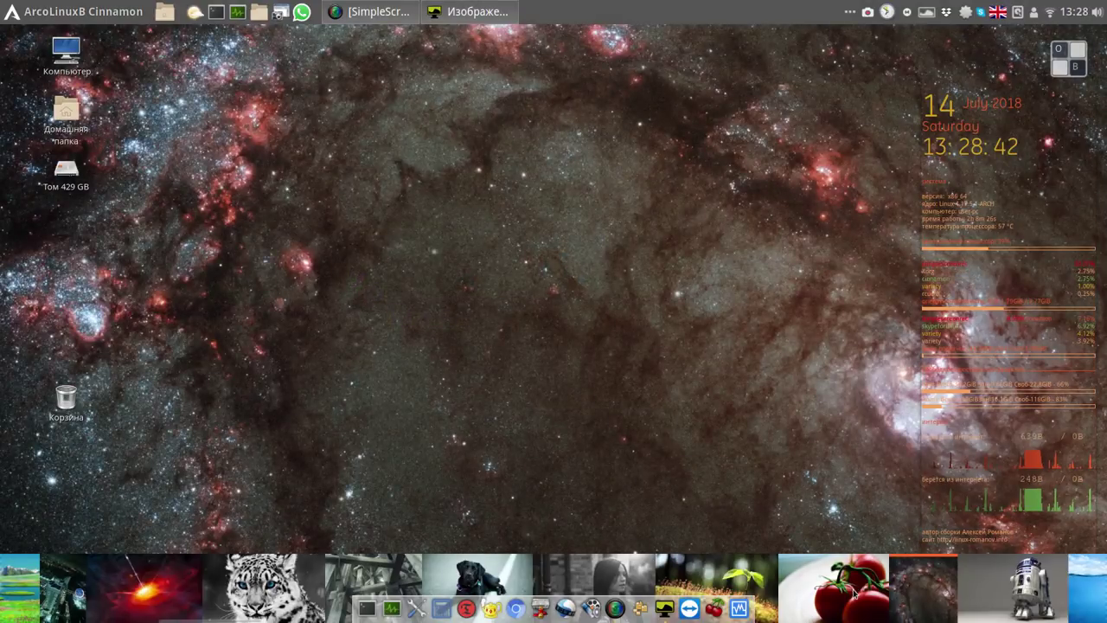
Set the red tomatoes image as desktop background, close the wallpaper selector, and copy the image to Variety's favorites
click(868, 581)
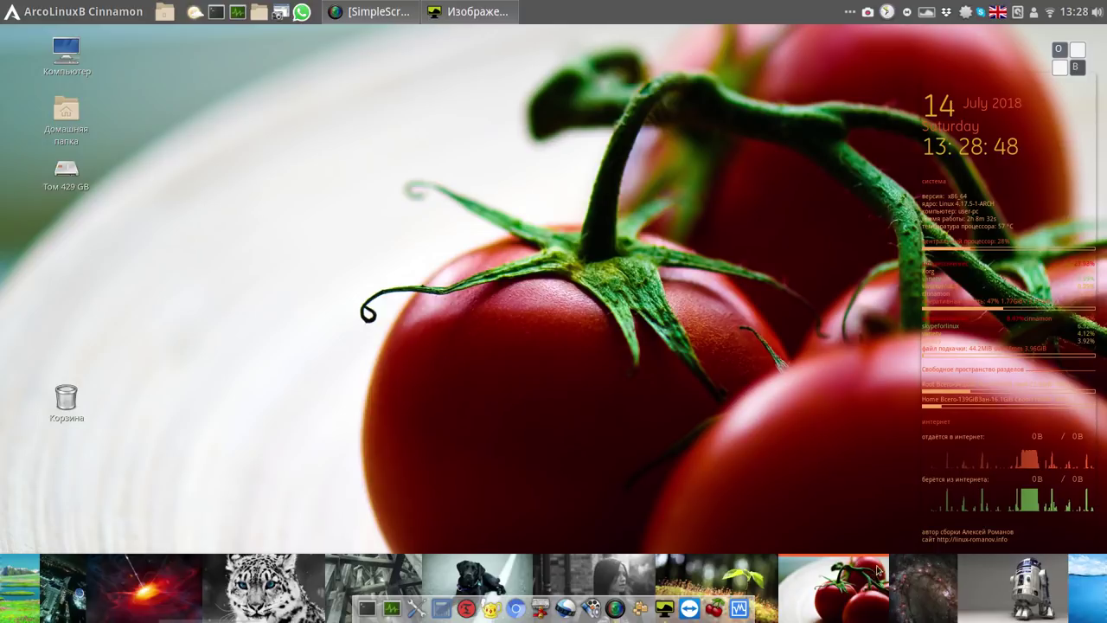
right_click(855, 588)
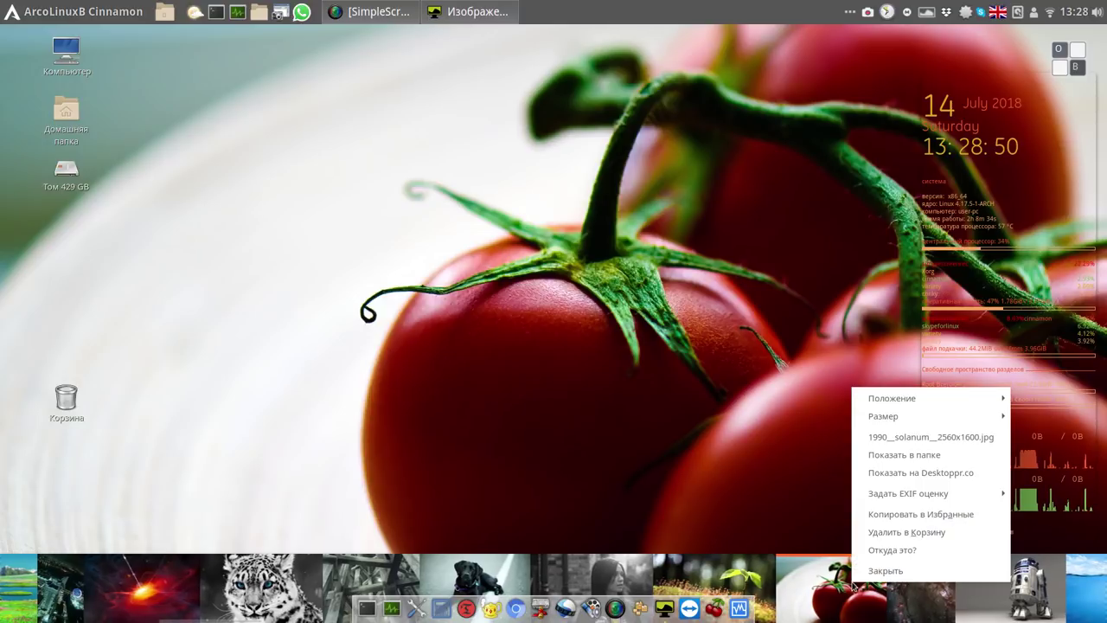
click(882, 578)
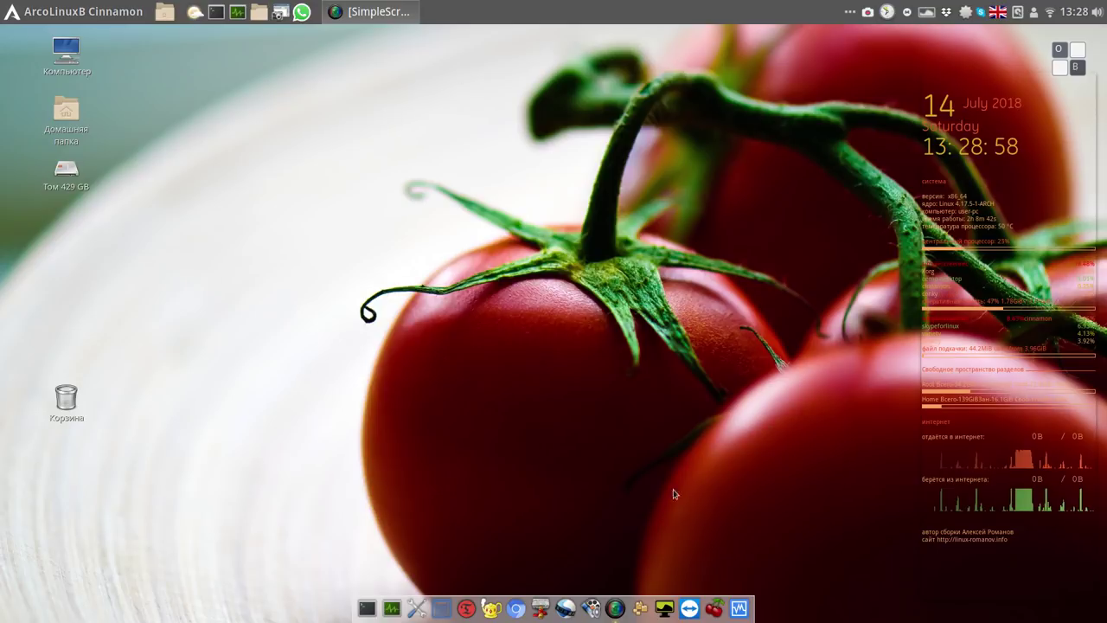
click(926, 13)
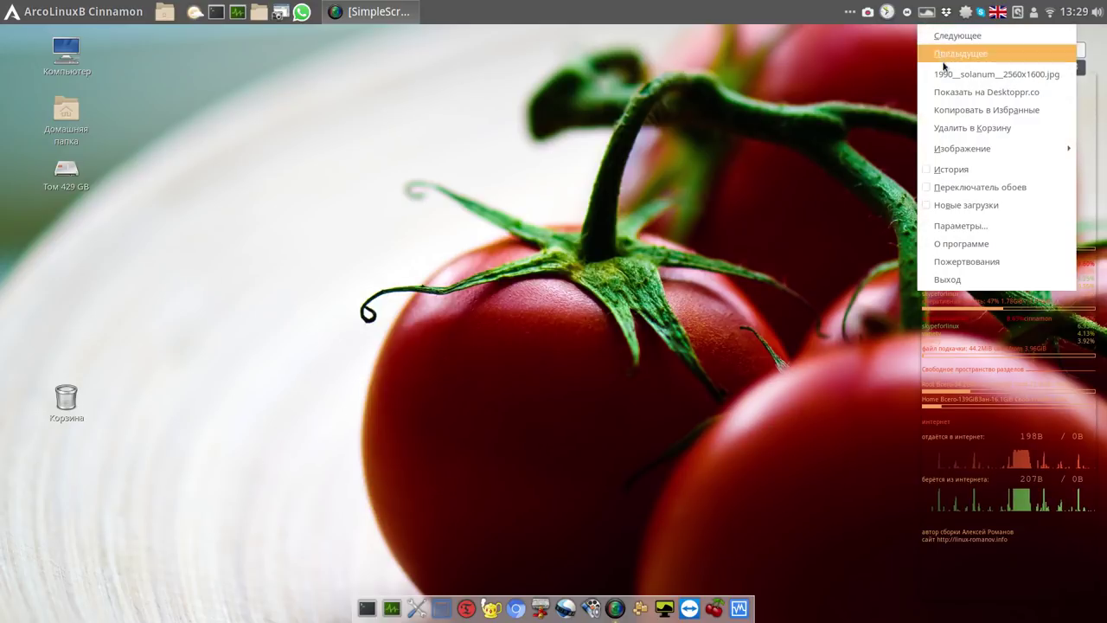
click(957, 113)
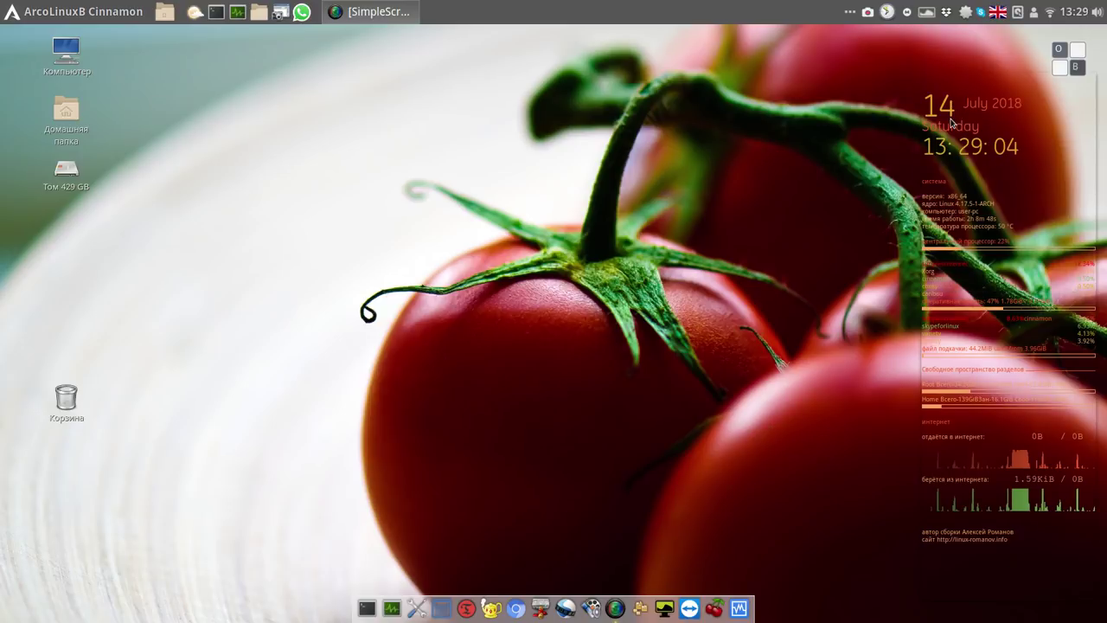
Open Variety's preferences, inspect the images stored in its Favorites folder, and put the folder and preferences windows away
click(927, 12)
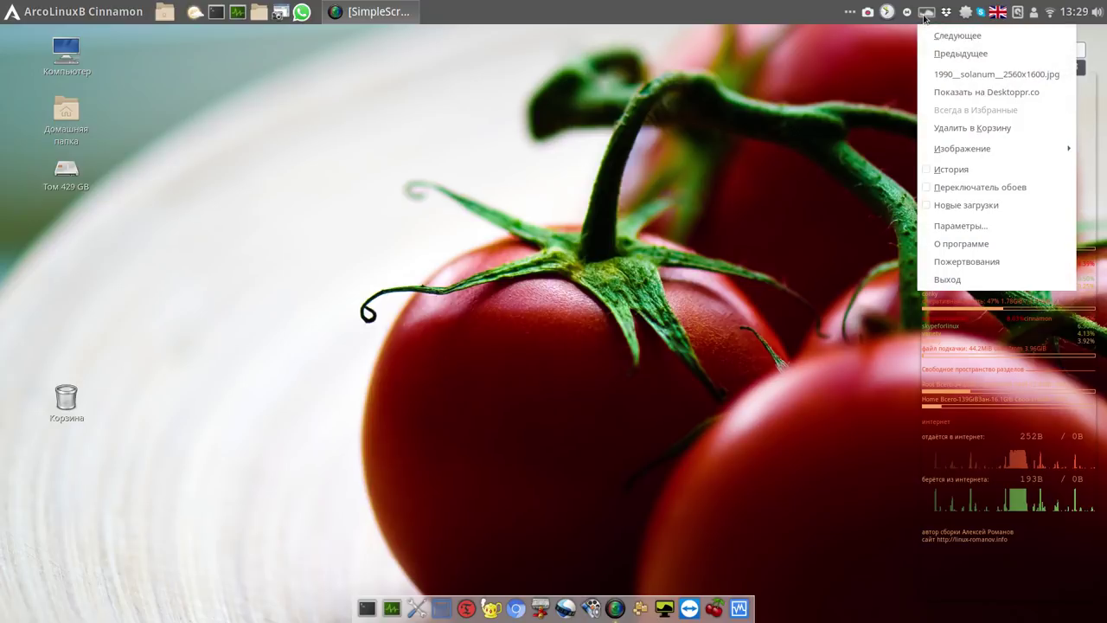
click(971, 226)
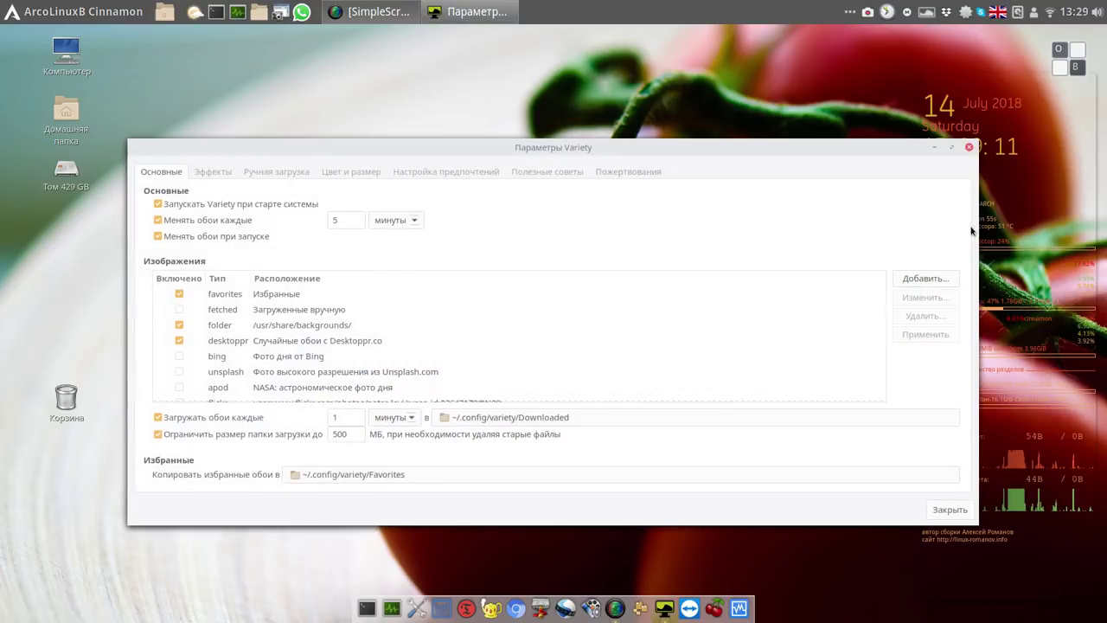
click(303, 299)
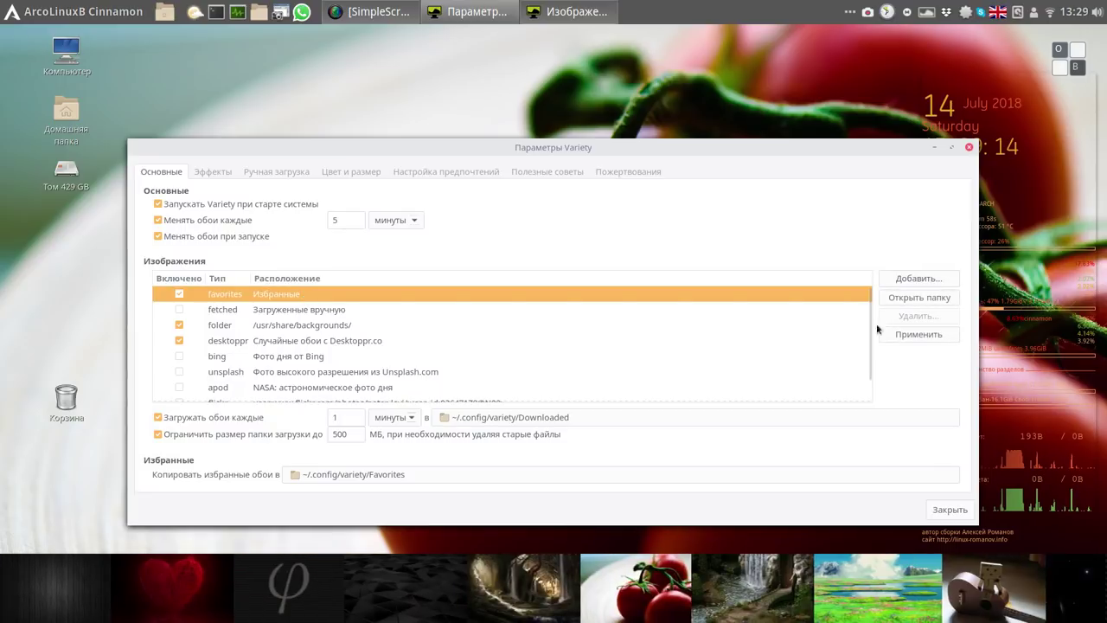
click(921, 299)
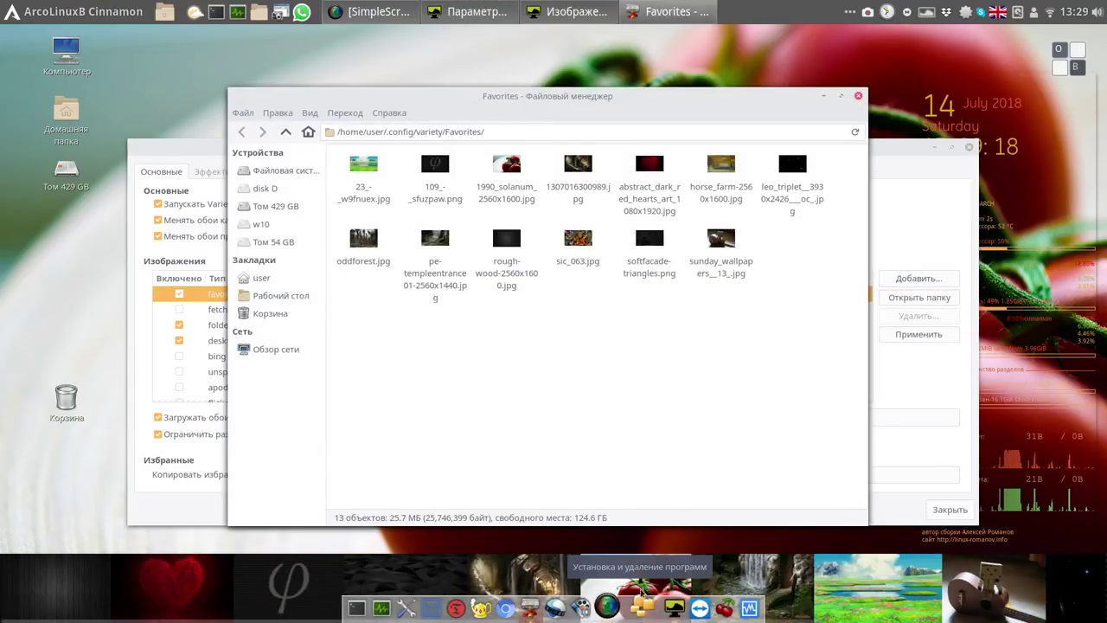
click(857, 97)
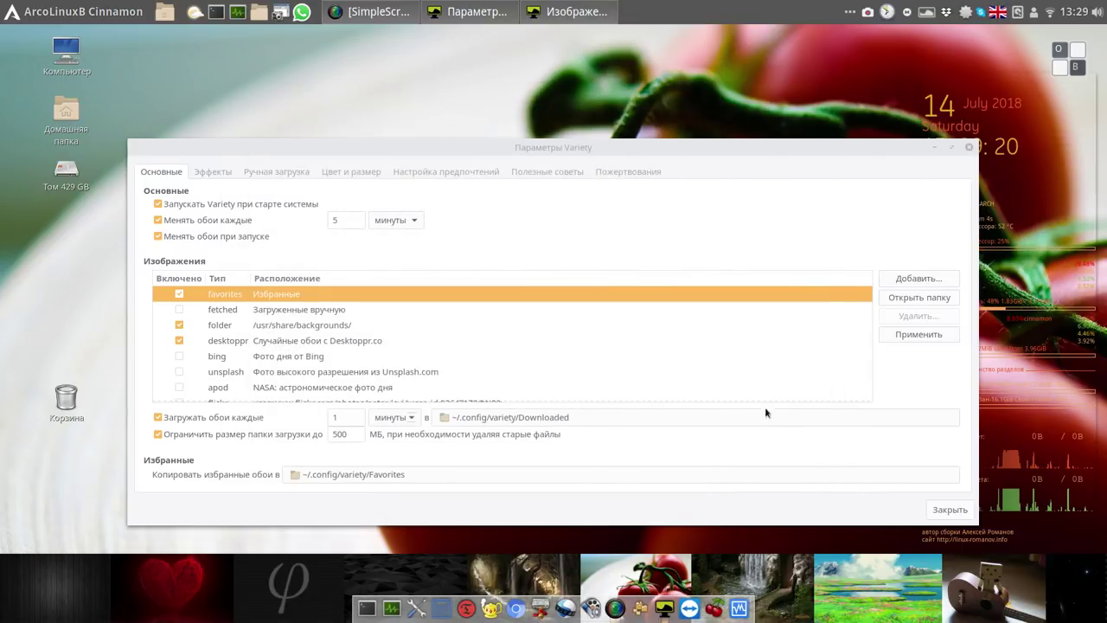
click(934, 148)
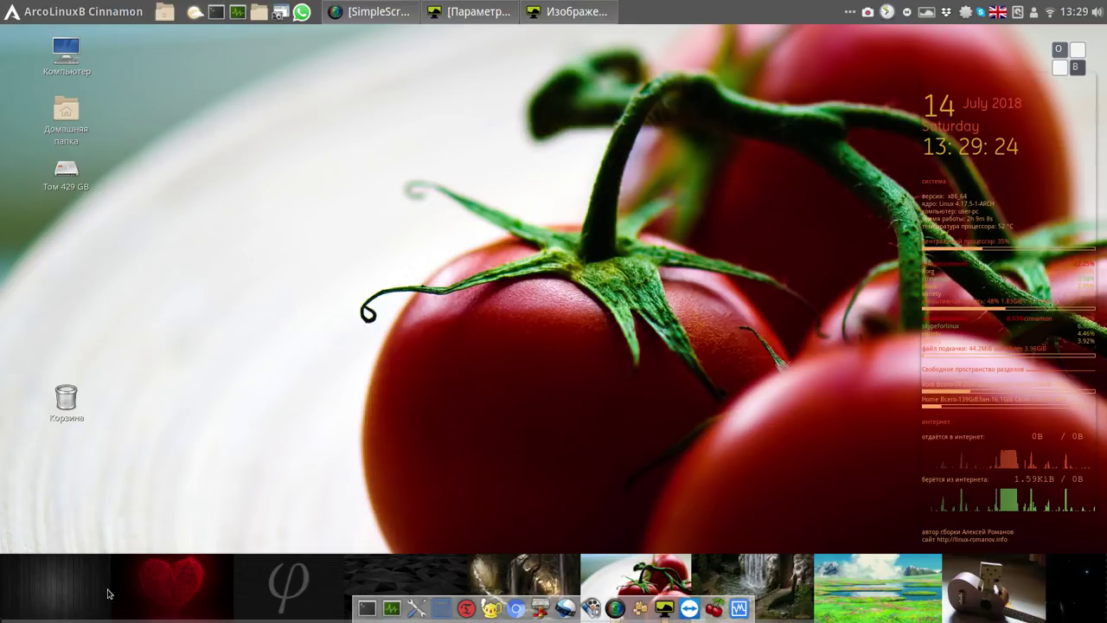
Try the grey phi symbol, the stone waterfall and the overgrown ruins from the favorites as desktop background
click(285, 591)
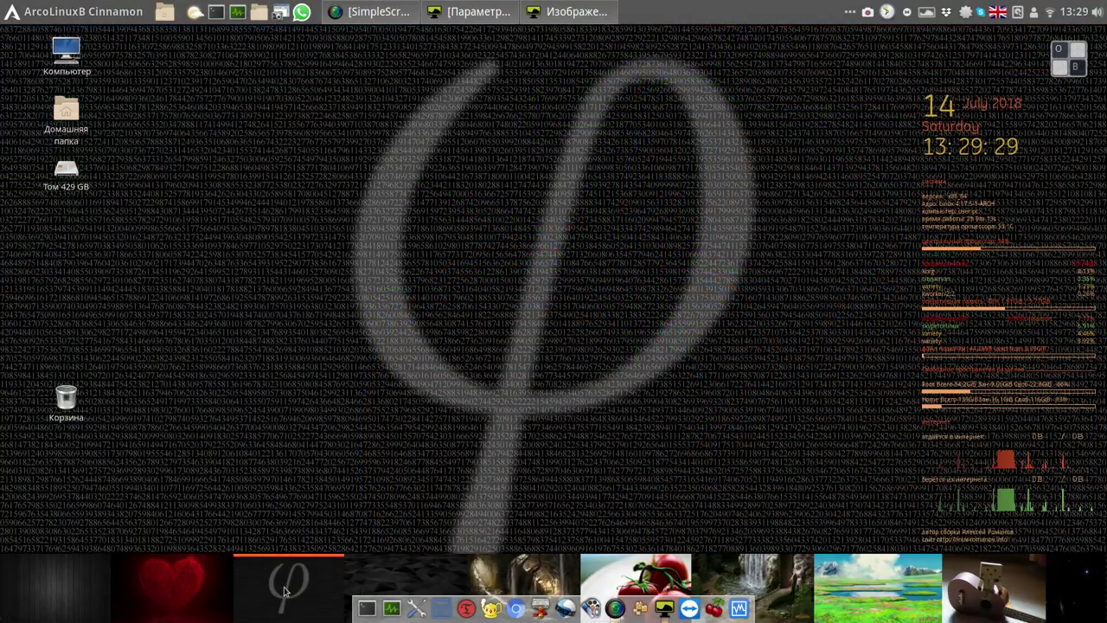
right_click(286, 591)
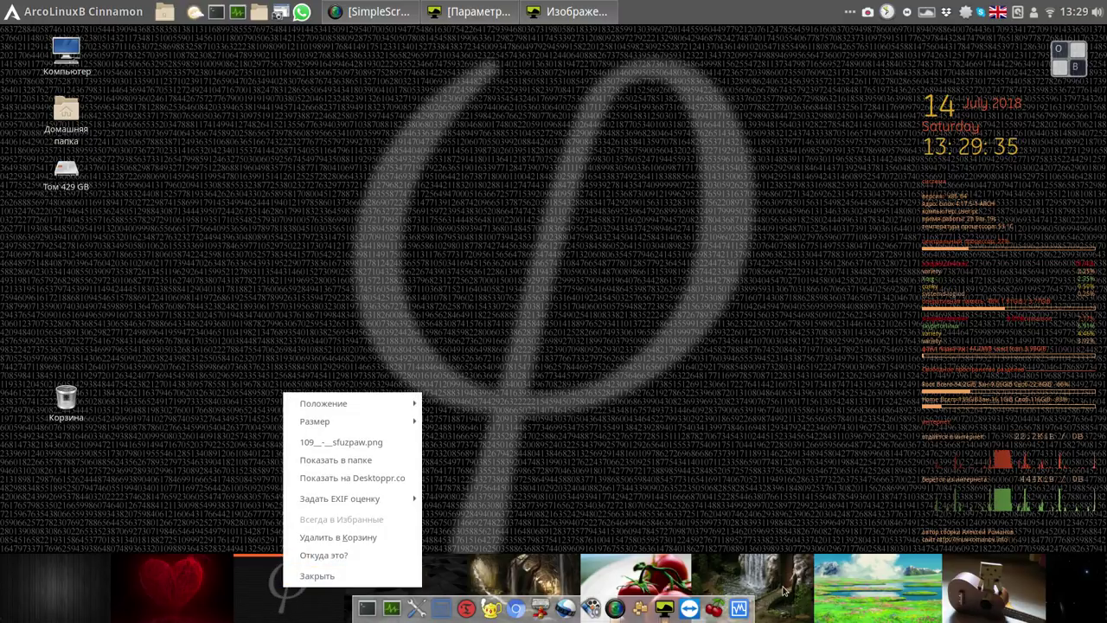
click(786, 593)
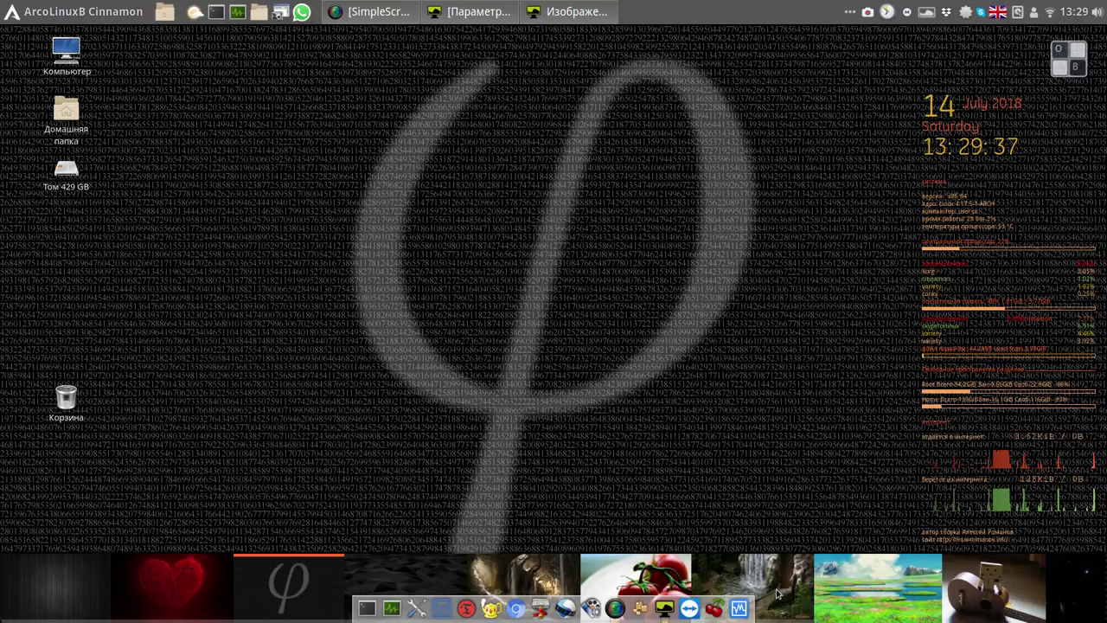
click(774, 597)
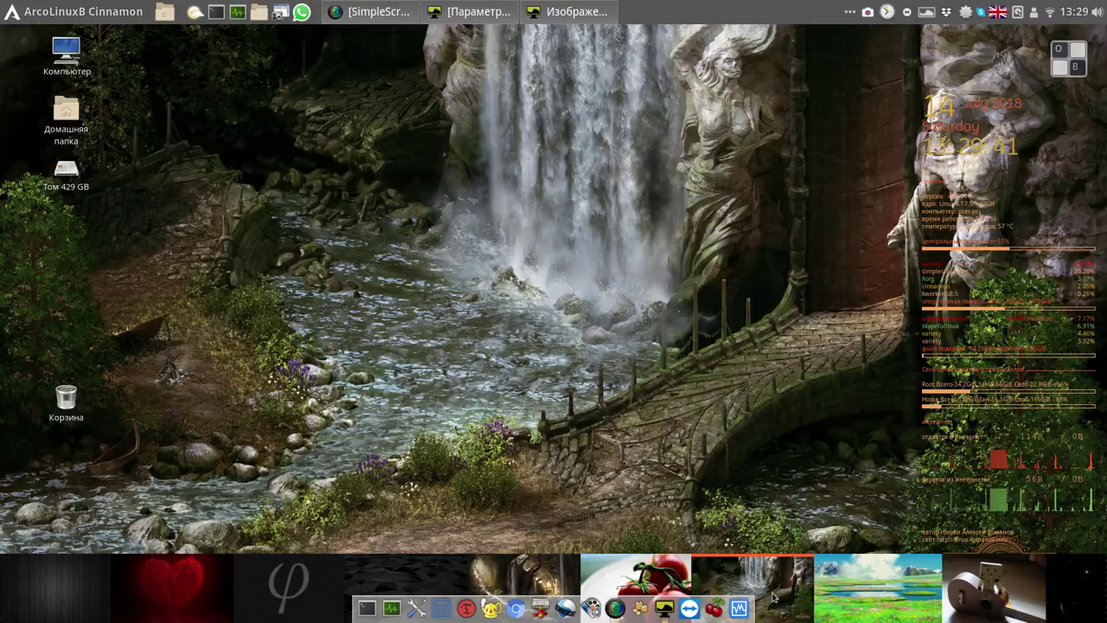
click(551, 575)
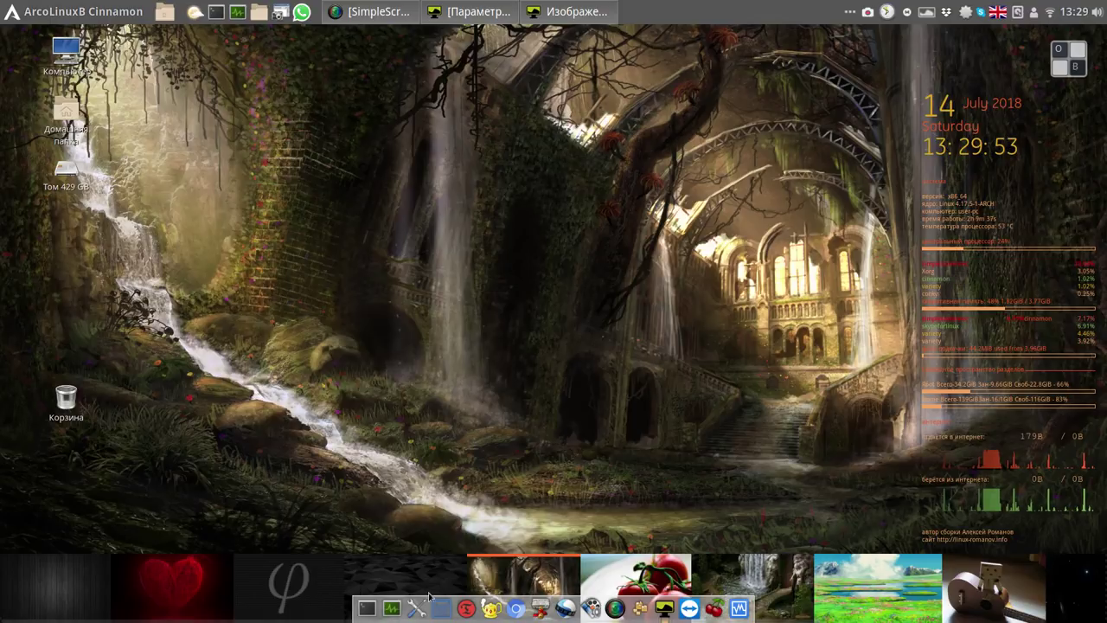
Set the grey phi symbol image 109__-__sfuzpaw.png as desktop background and close the wallpaper selector
click(300, 601)
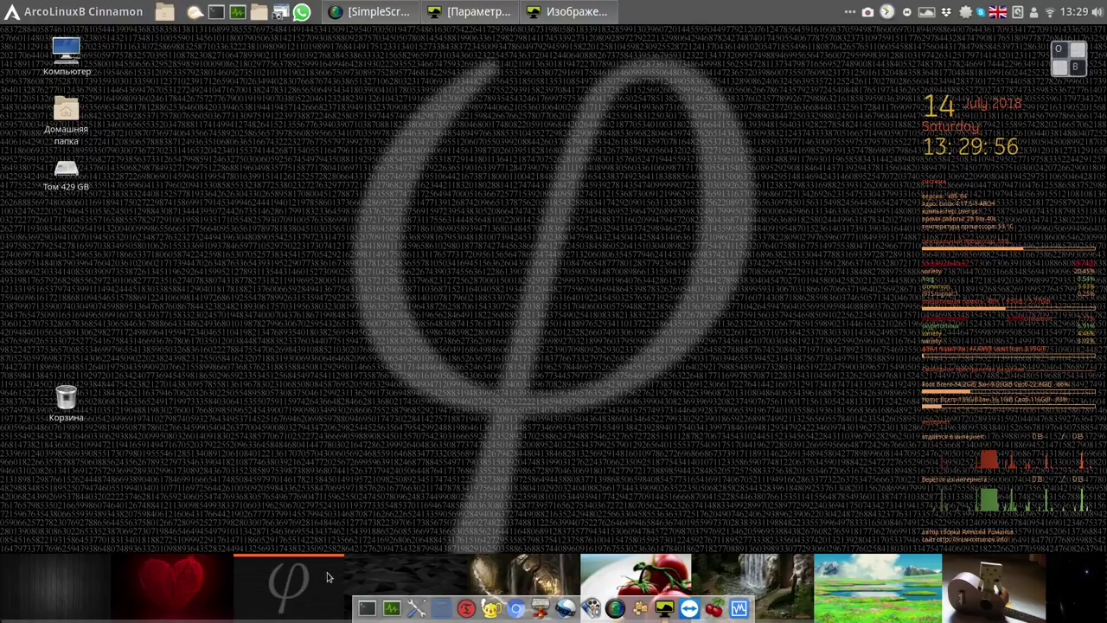
right_click(302, 588)
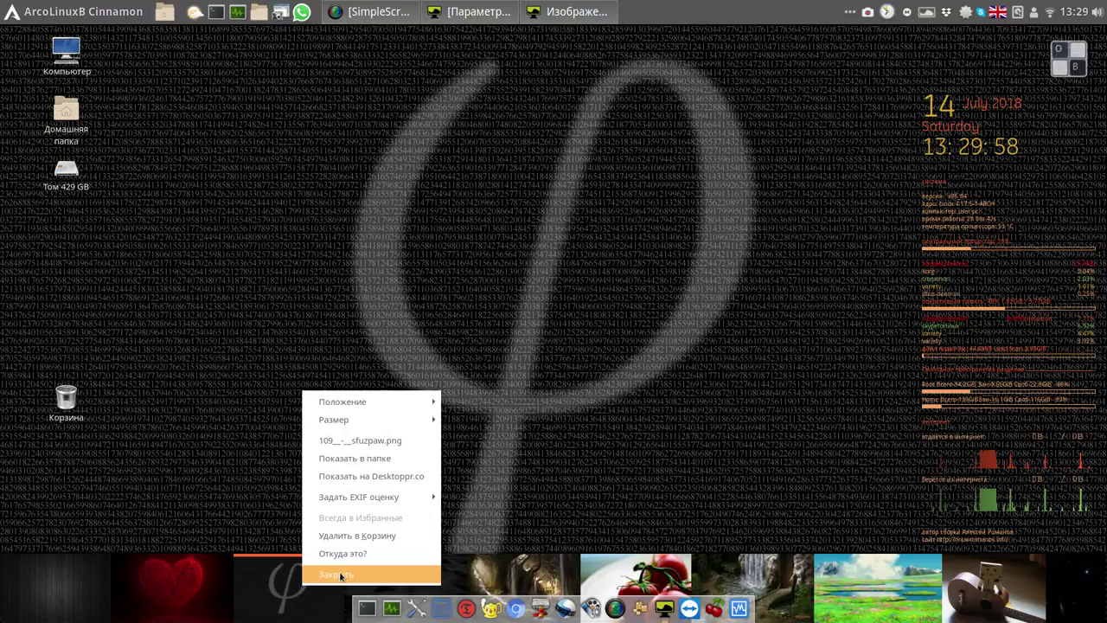
click(341, 576)
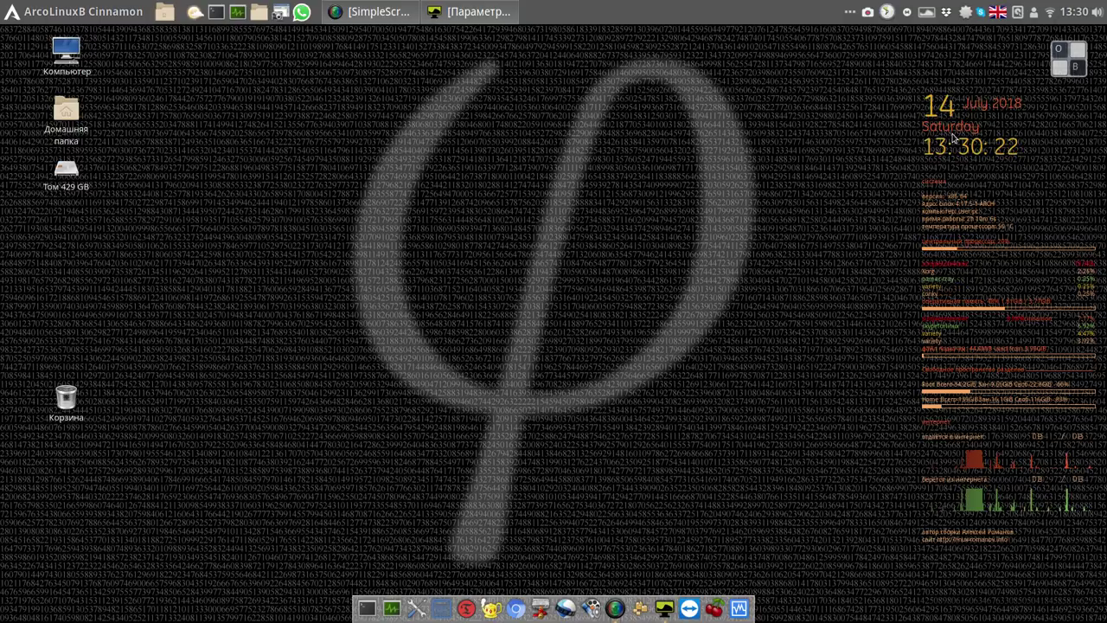
Open the system settings and bring up the keyboard and language settings
click(113, 17)
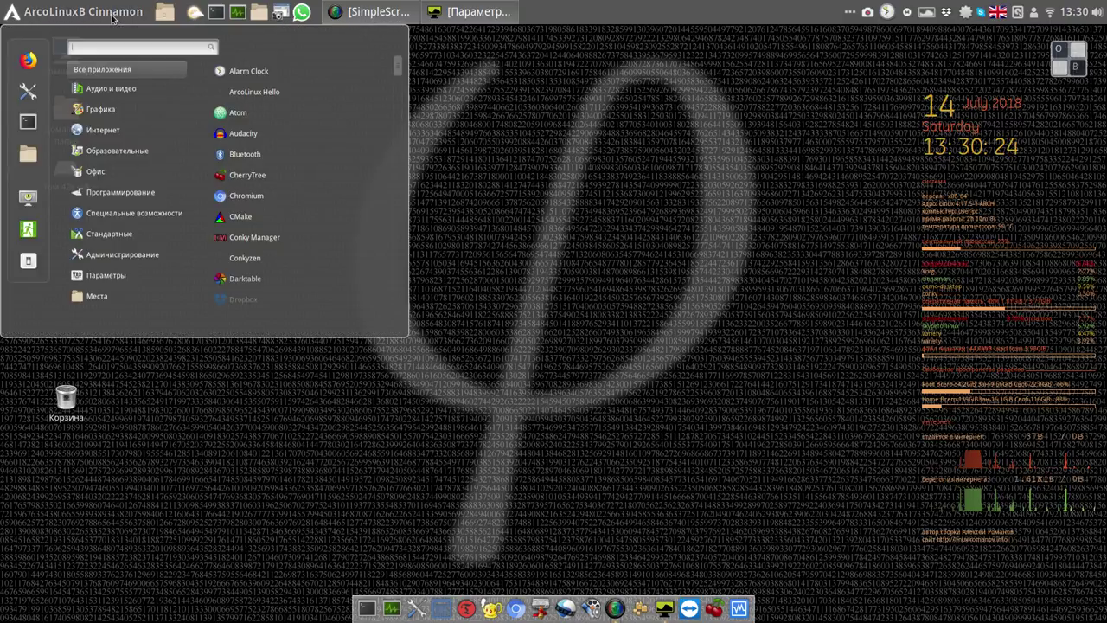
click(30, 91)
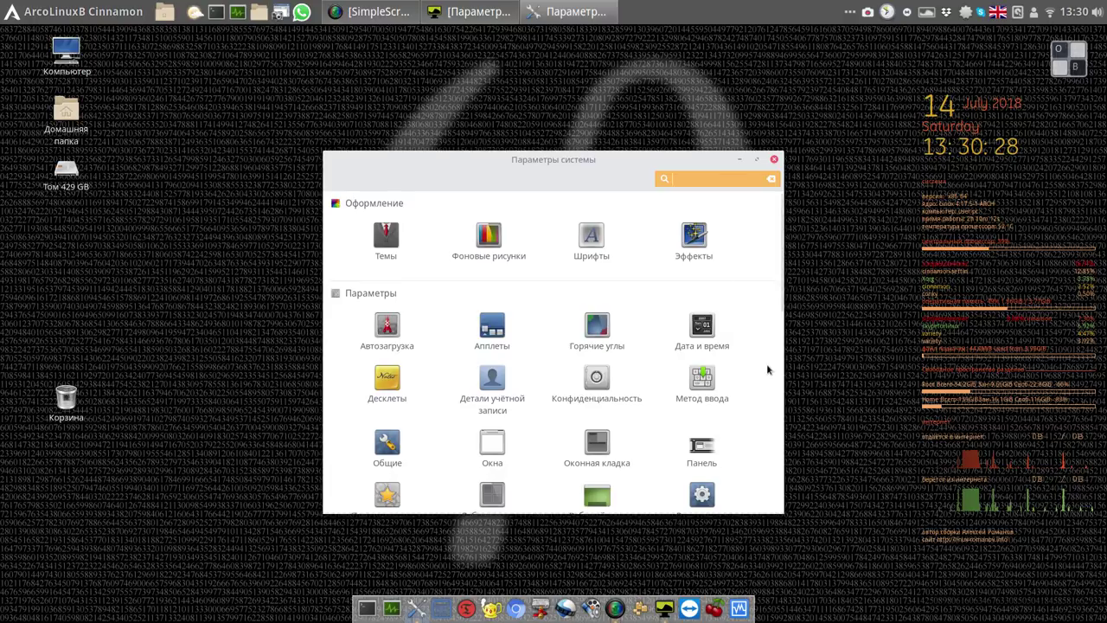
scroll(733, 376, down, 3)
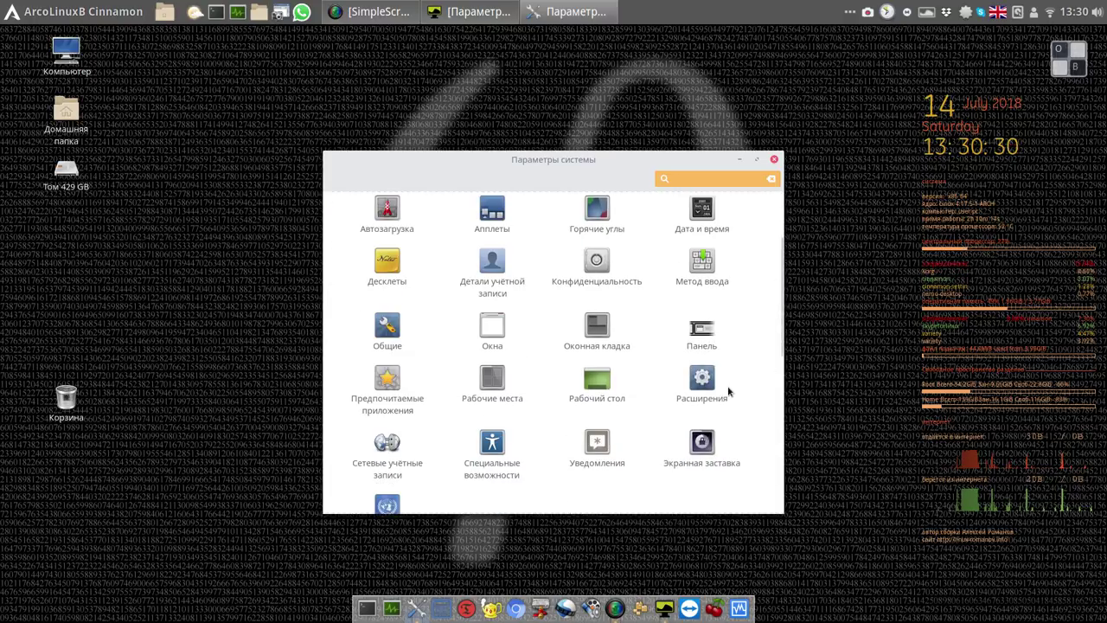
scroll(728, 392, down, 3)
click(410, 401)
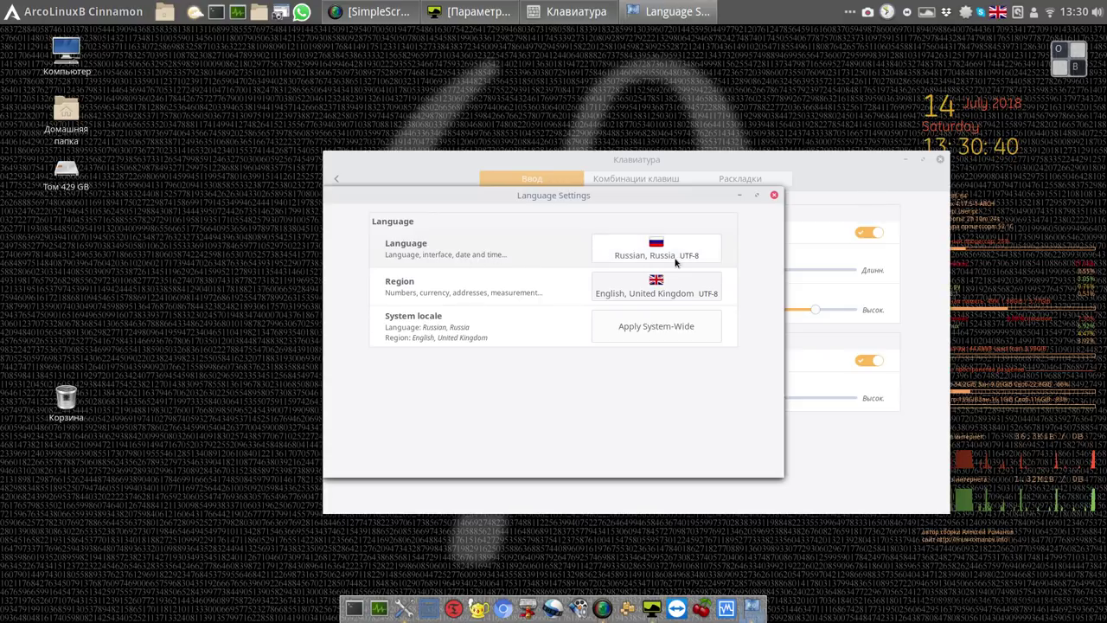
Apply the Russian language and United Kingdom region system-wide, authenticating with the account password through the on-screen keyboard, and close both settings windows
drag(689, 199, 448, 173)
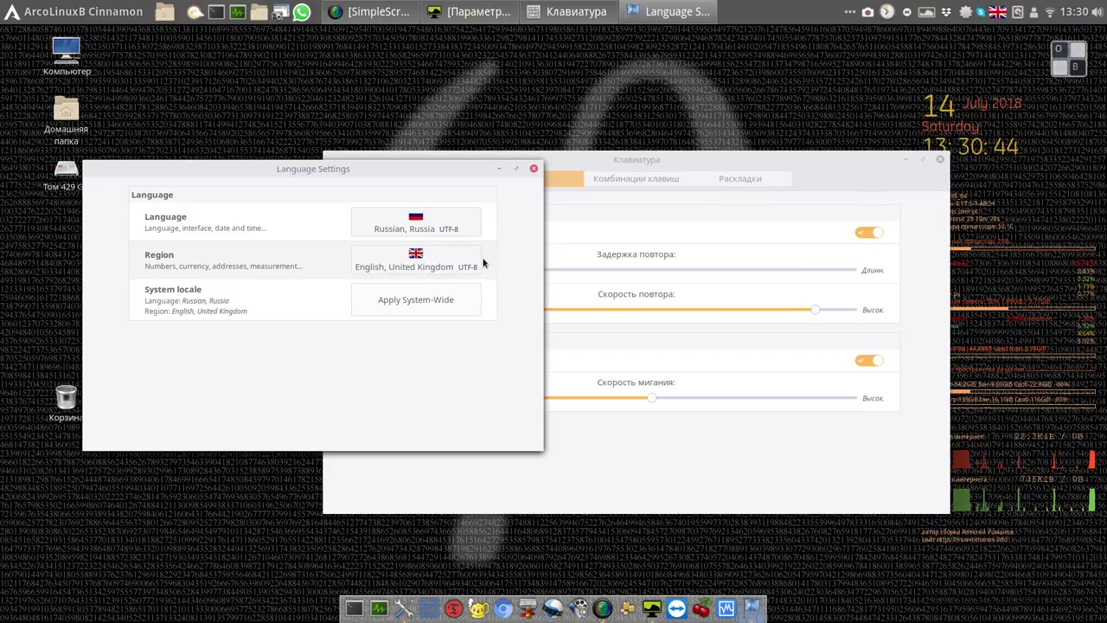
click(439, 300)
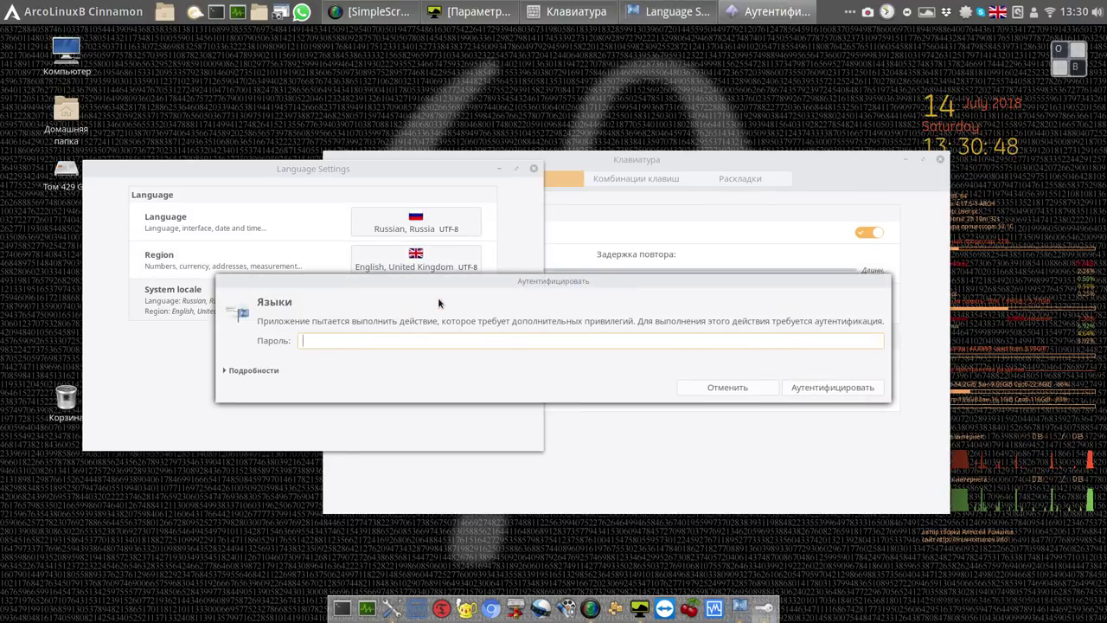
click(1075, 62)
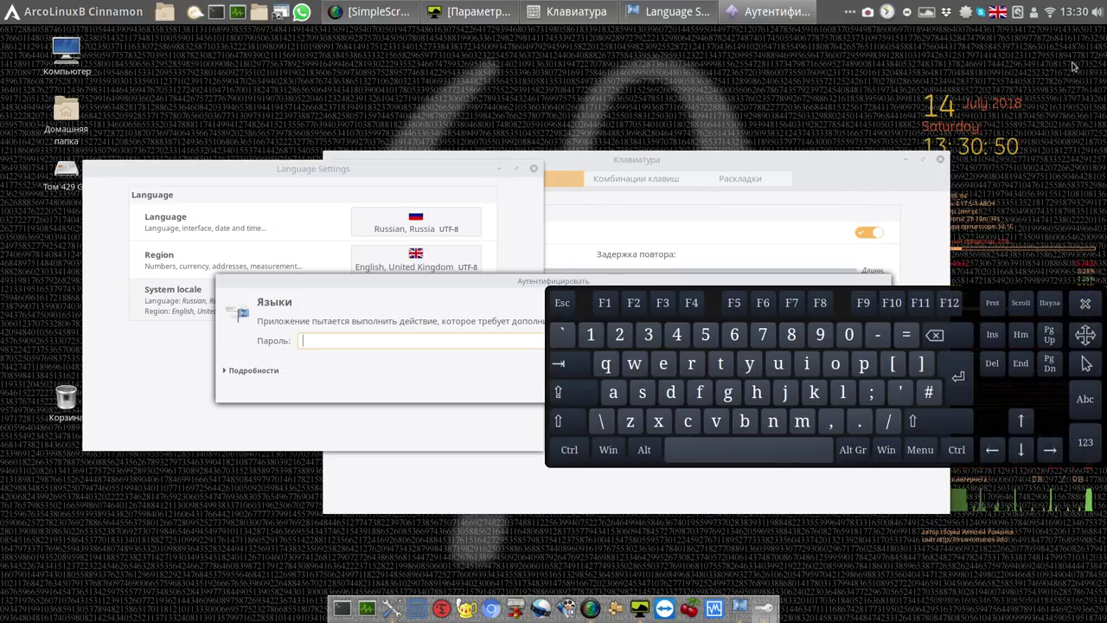
click(591, 337)
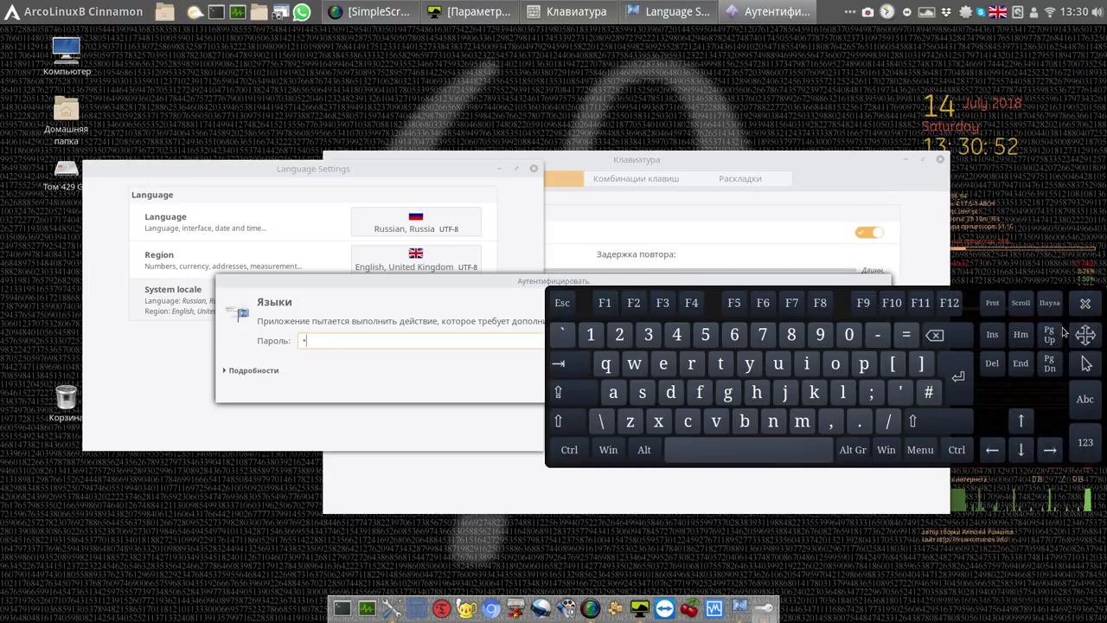
click(1085, 303)
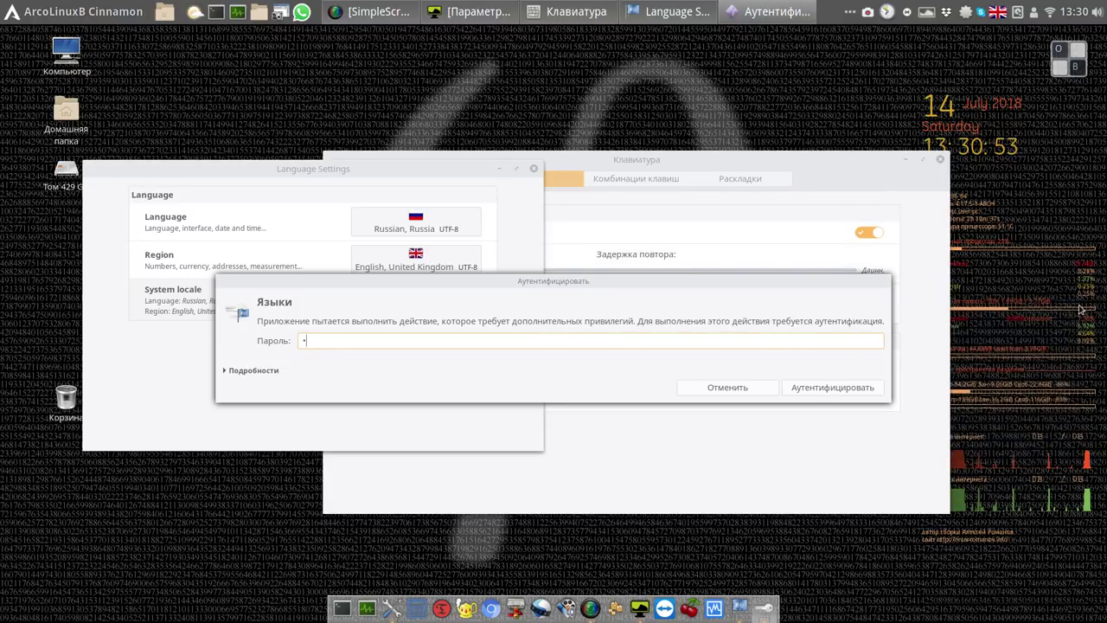
click(832, 387)
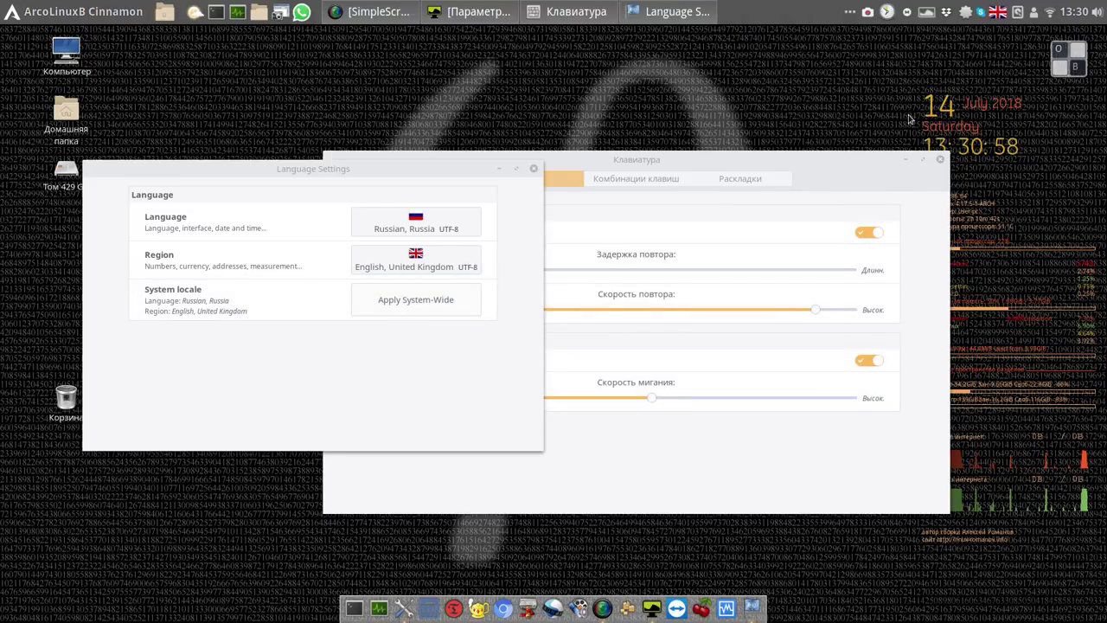
click(534, 170)
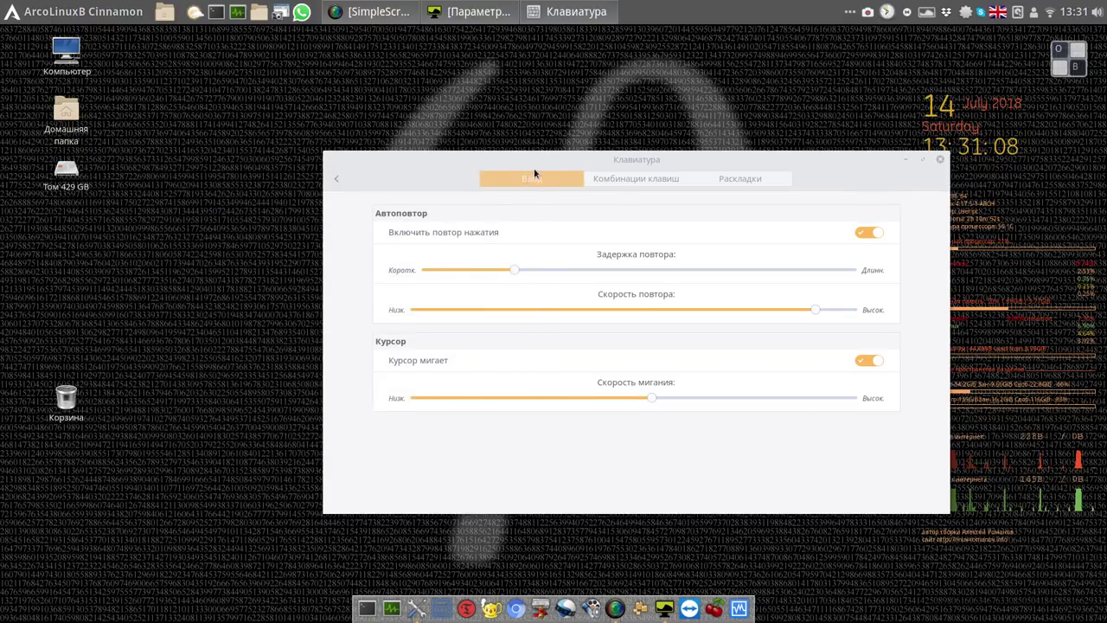
drag(785, 166, 609, 81)
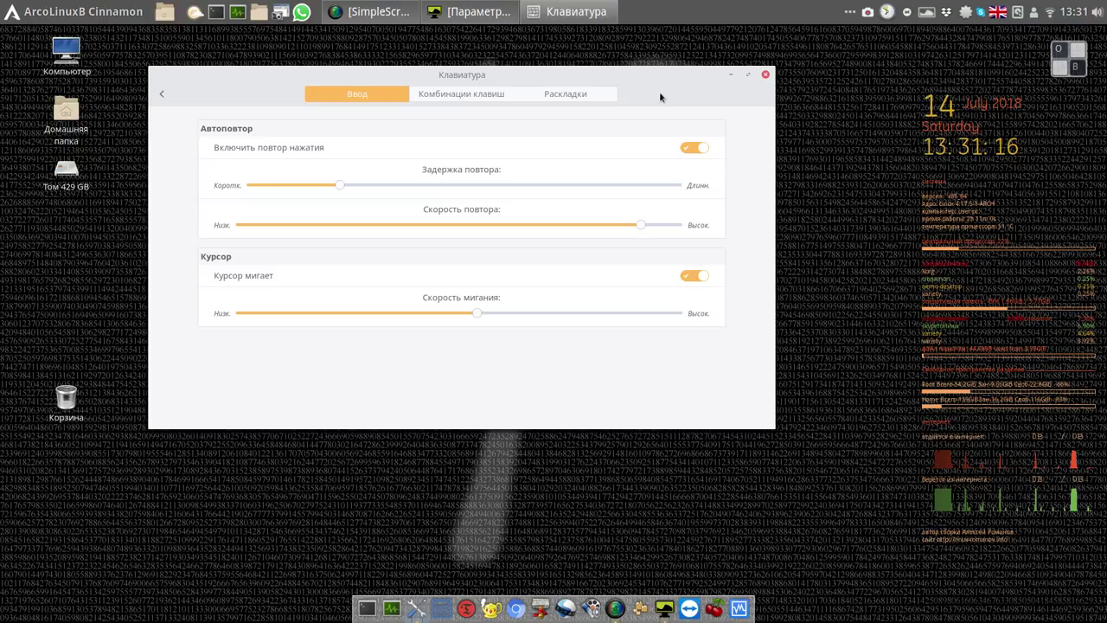
click(765, 76)
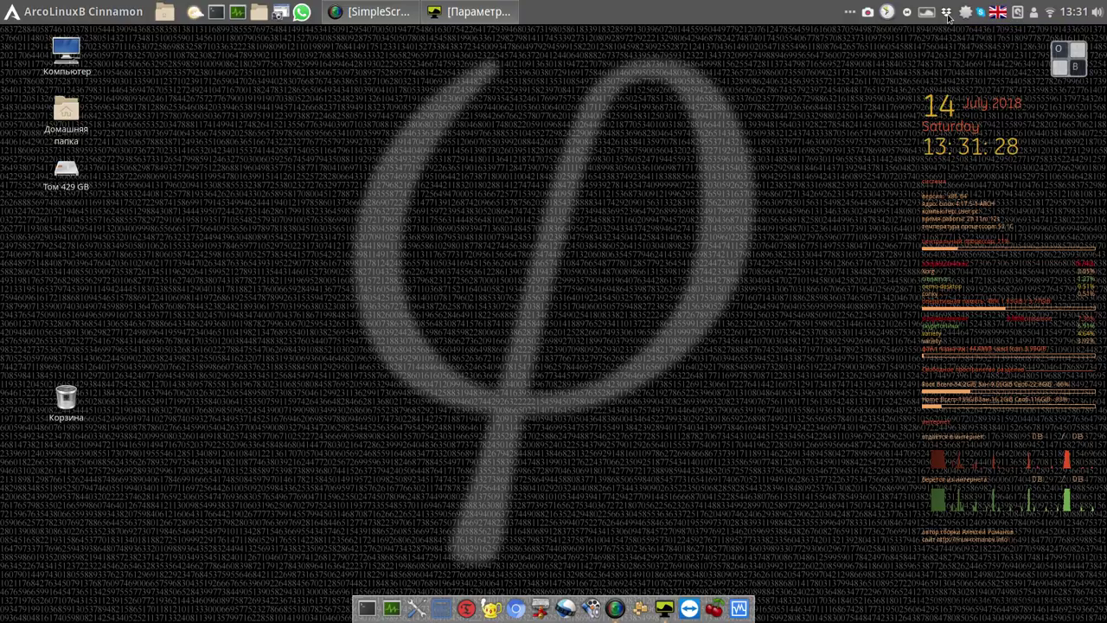
Look over the Dropbox menu from the system tray and dismiss it
click(948, 15)
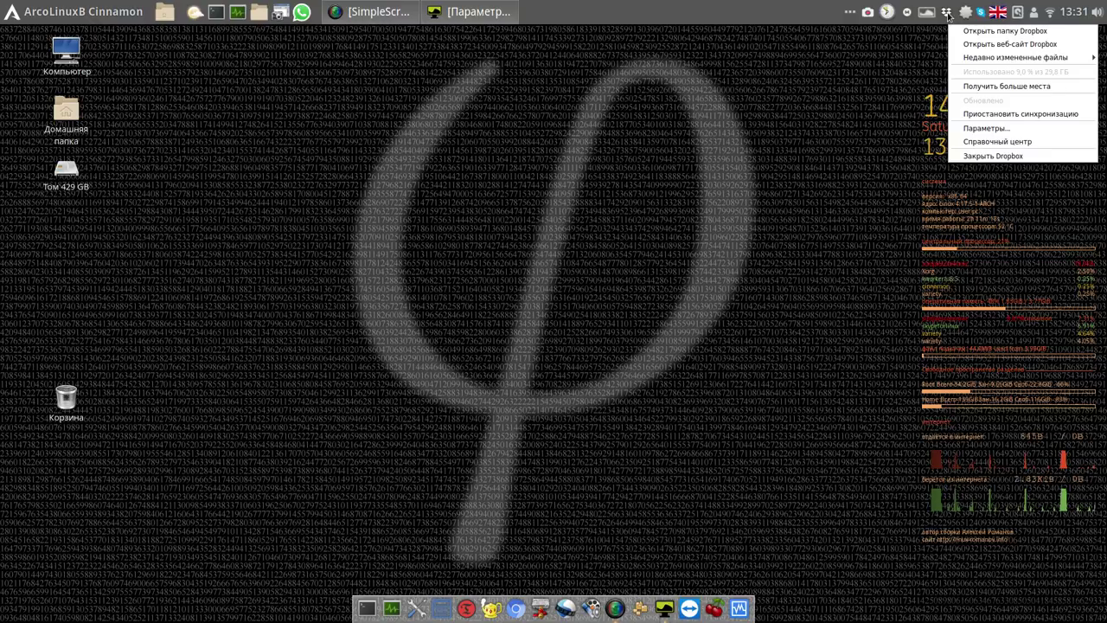
click(947, 12)
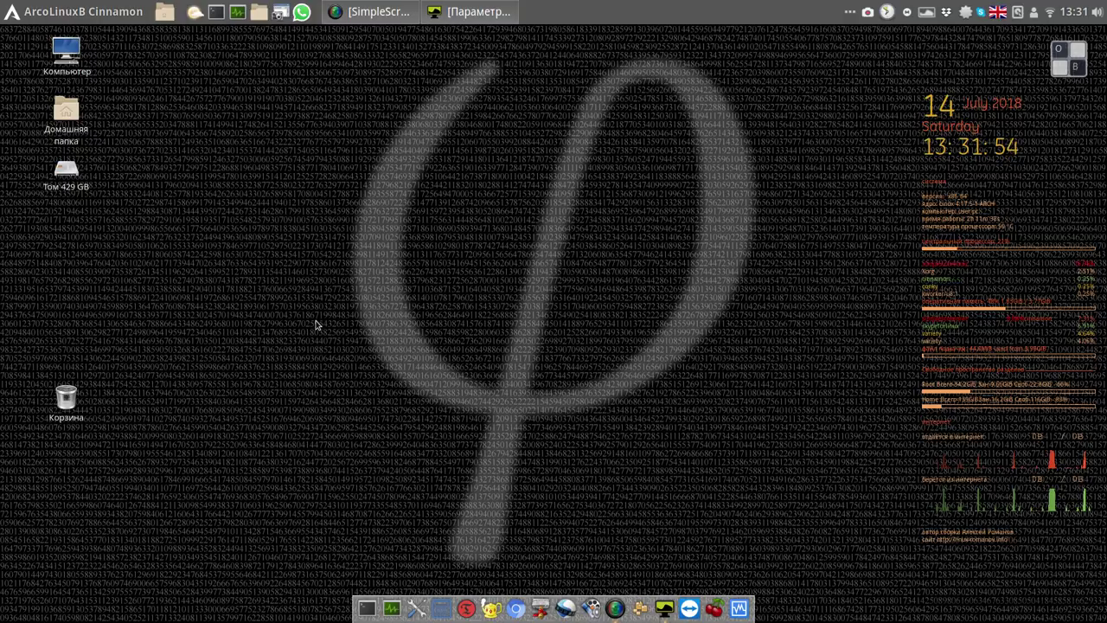
Open Chromium and raise the current tab's volume to 250 % in the Volume Master extension
click(518, 613)
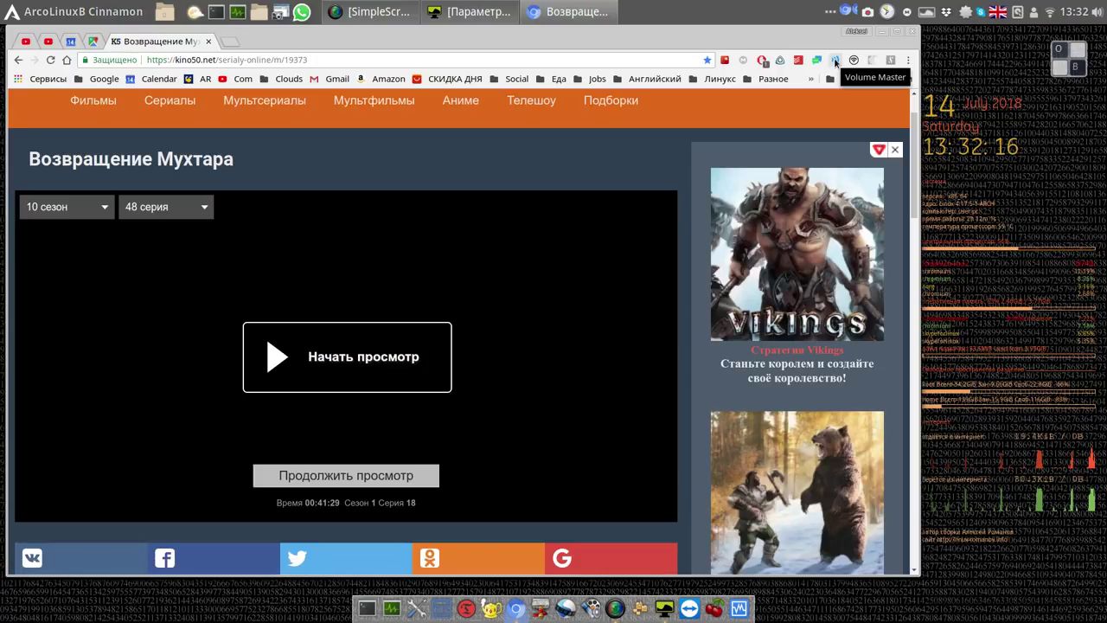
click(836, 62)
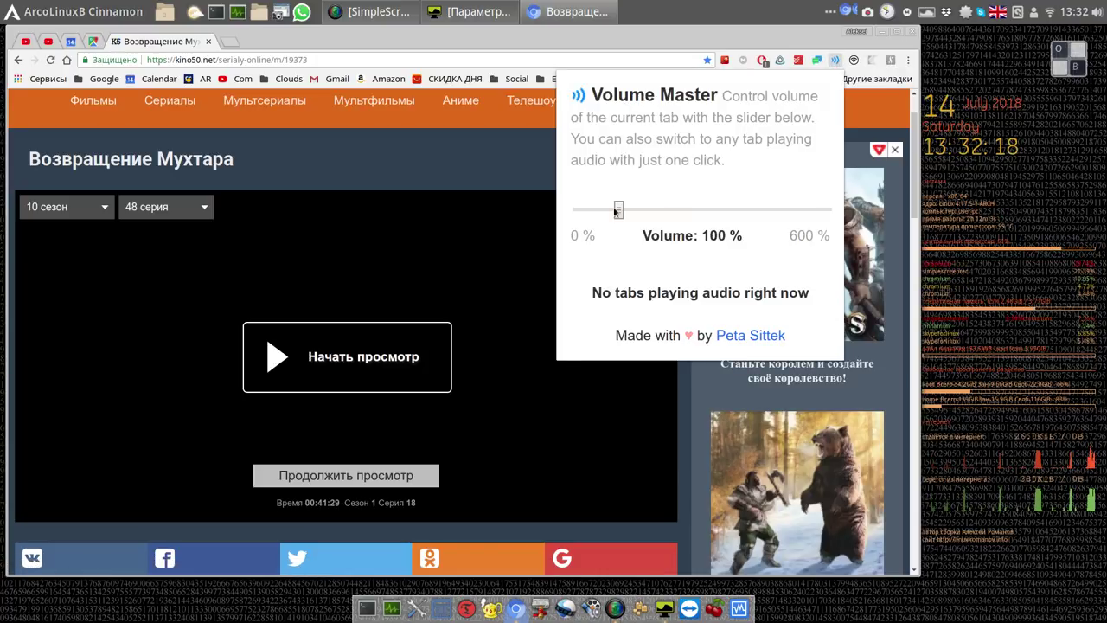
drag(619, 209, 681, 207)
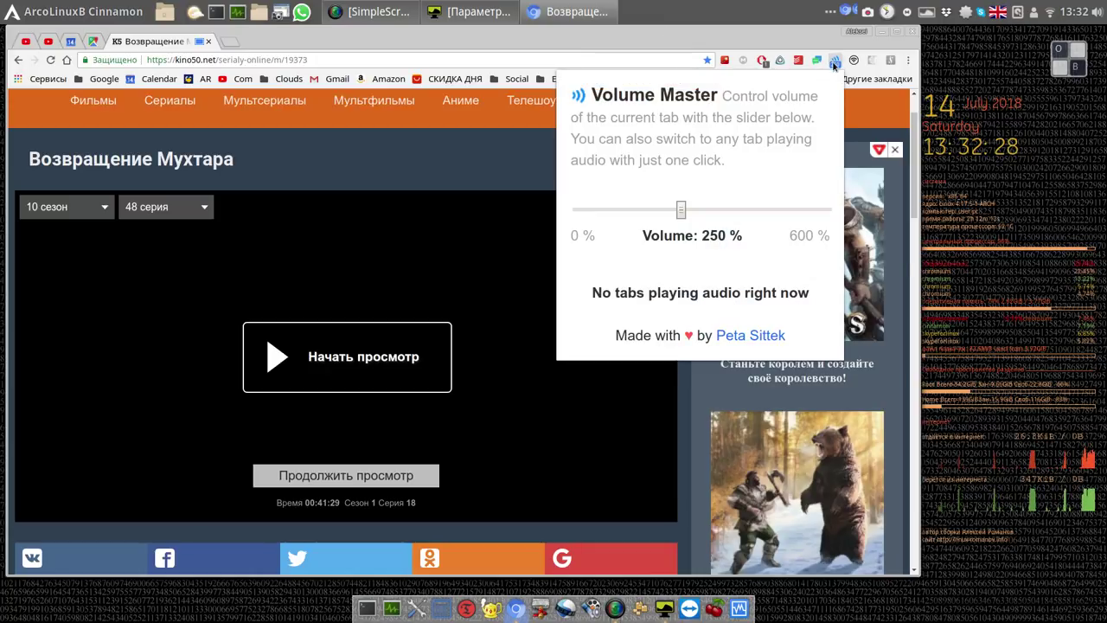
Dismiss the Volume Master popup, make the browser window slightly smaller and minimize it
right_click(834, 60)
click(776, 43)
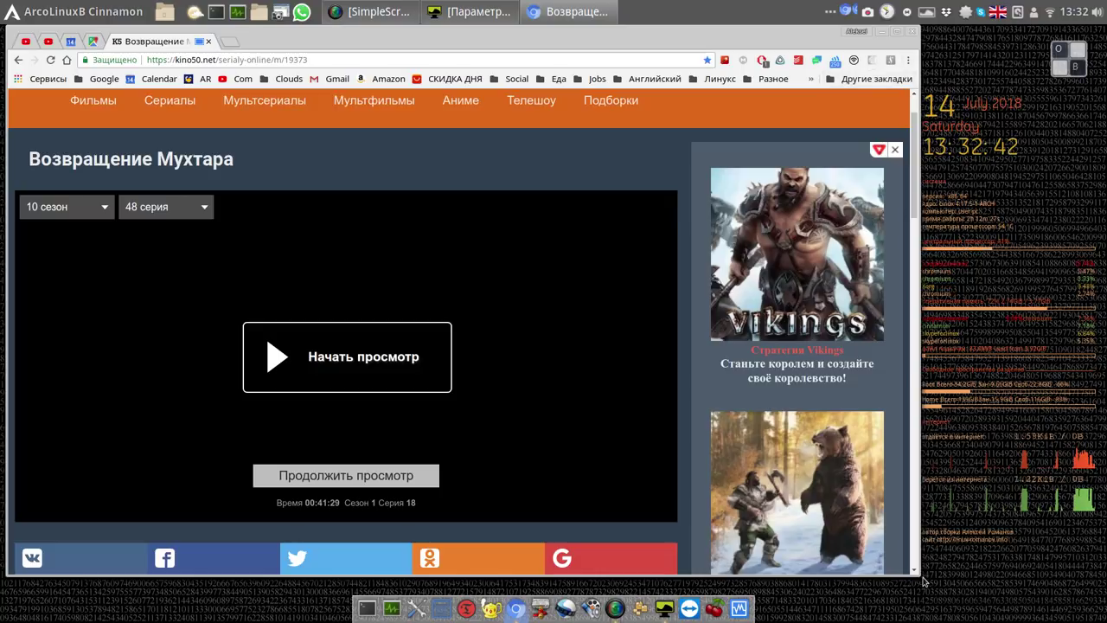
drag(924, 582, 888, 569)
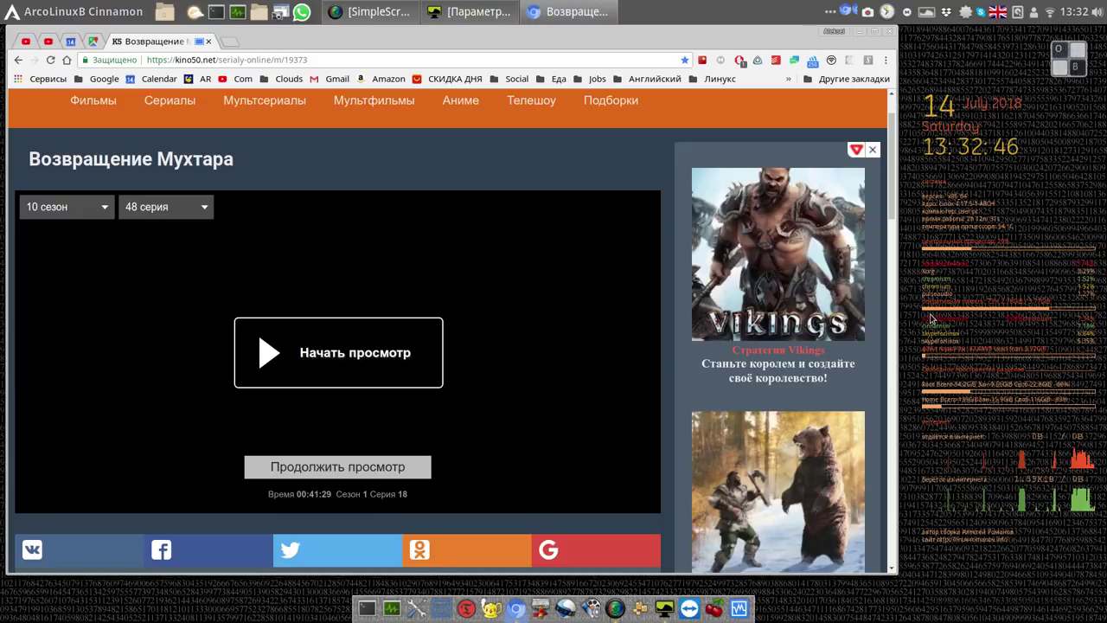
click(860, 32)
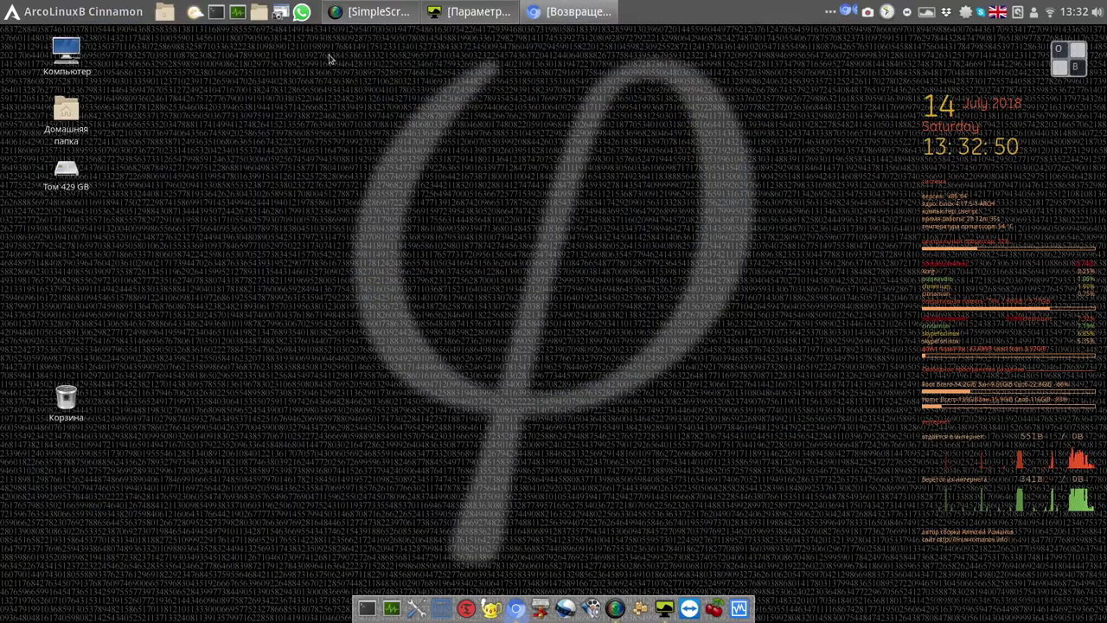
Capture a selected screen area covering the Conky system monitor and save the screenshot in the Изображения folder
click(281, 12)
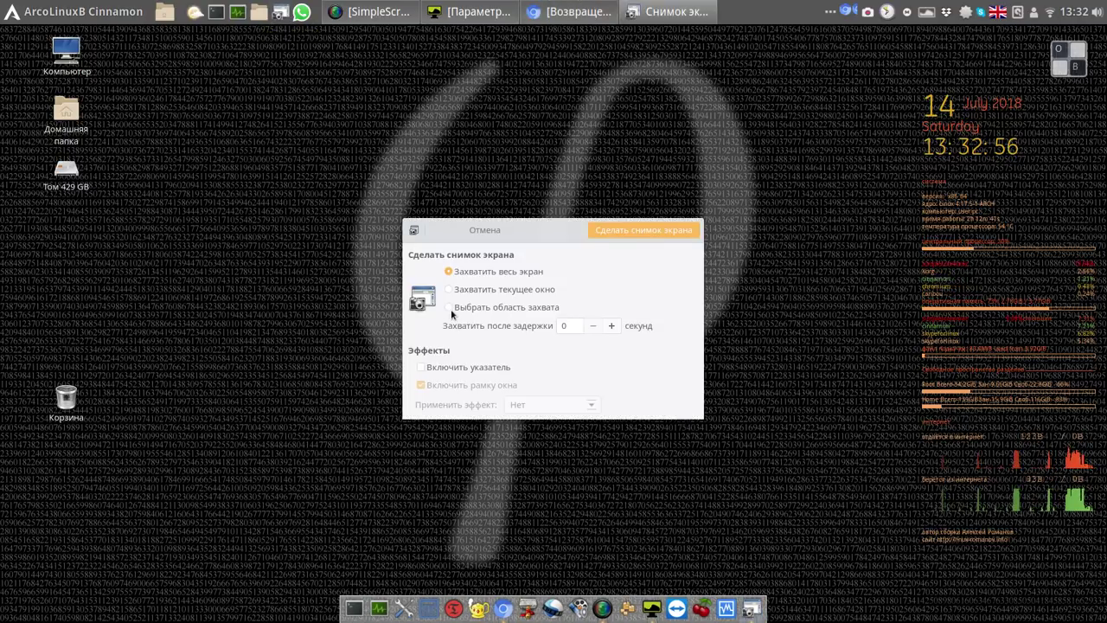
click(449, 309)
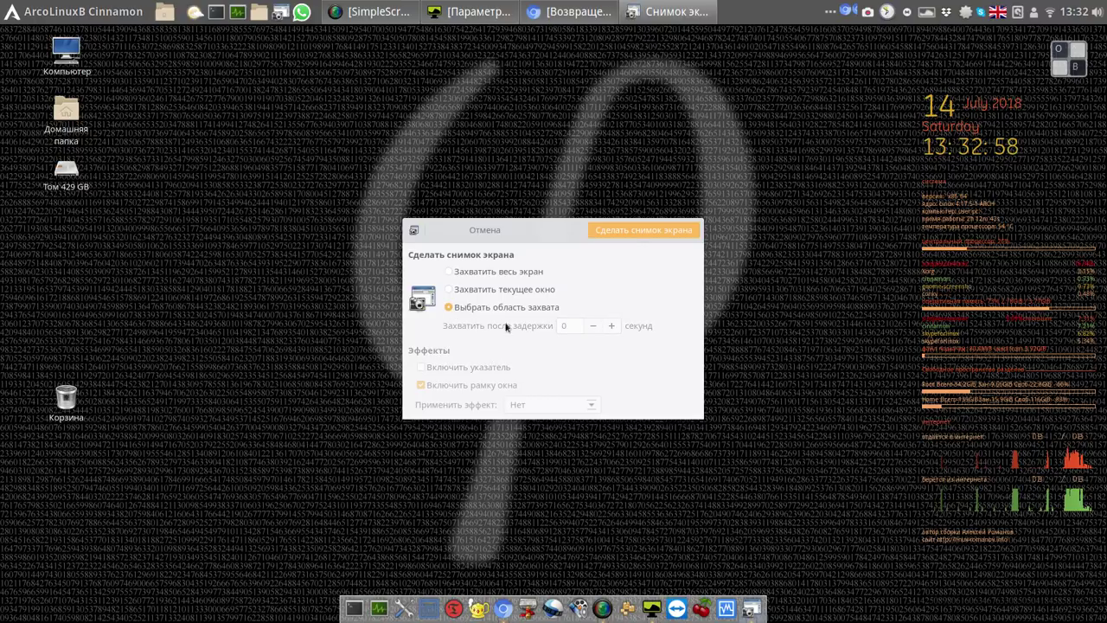
click(638, 235)
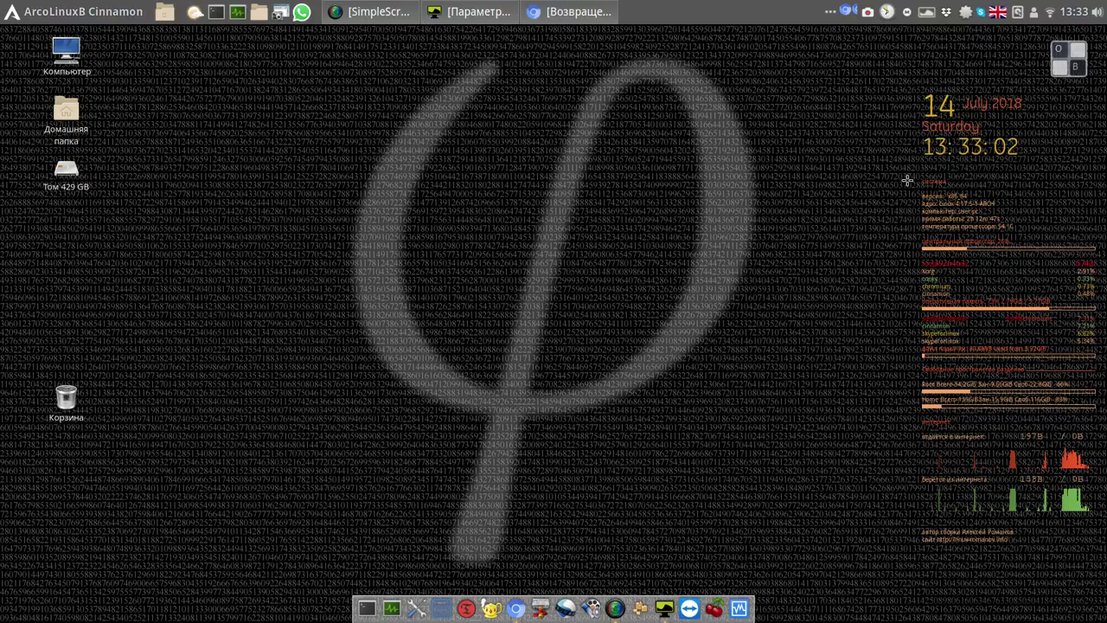
drag(908, 182, 1101, 419)
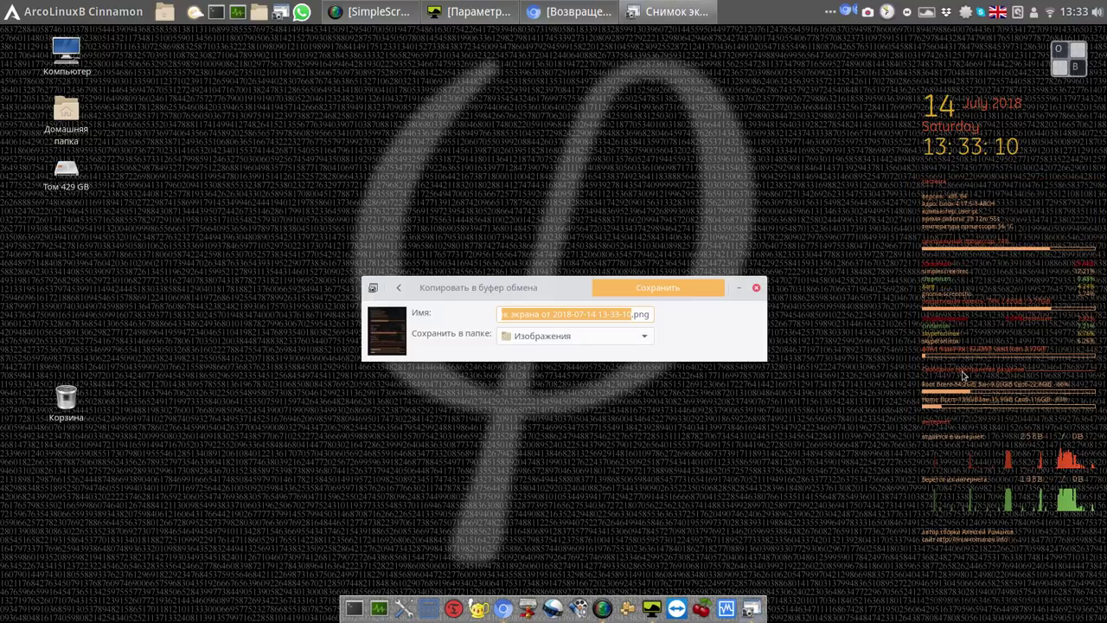
click(668, 289)
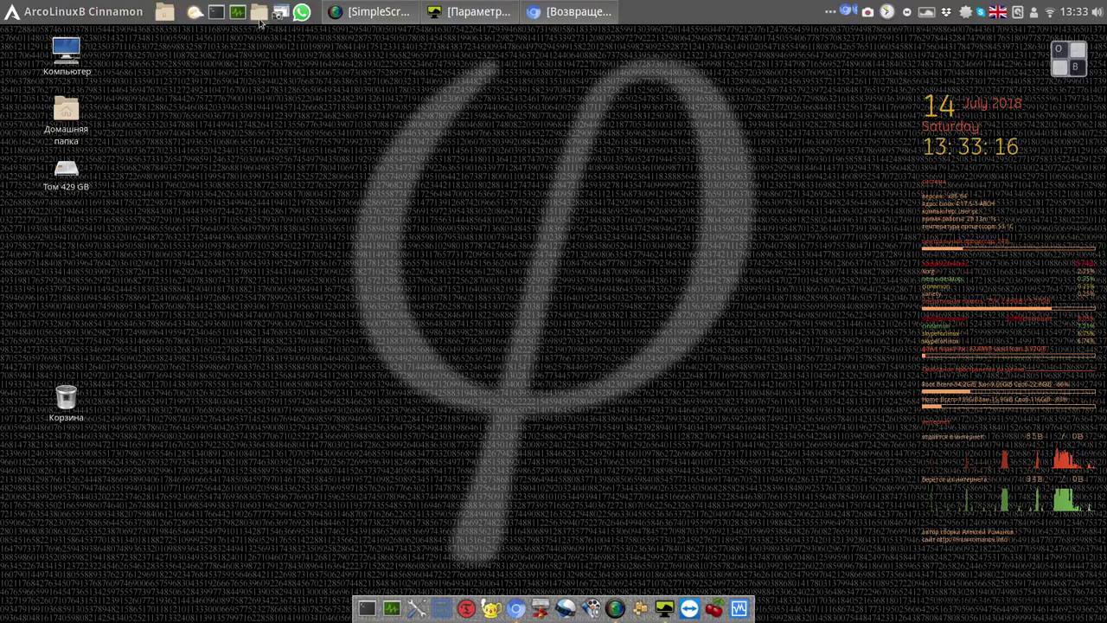
Open the 13-33-10 screenshot from the Изображения folder and enlarge it to read the system monitor details
click(260, 14)
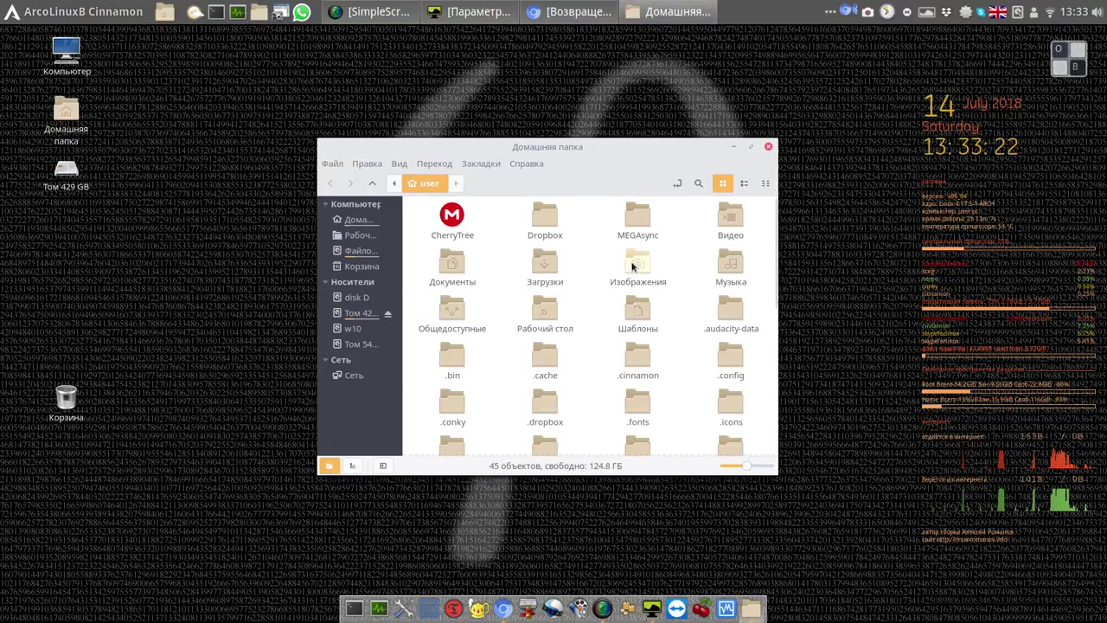
double_click(633, 267)
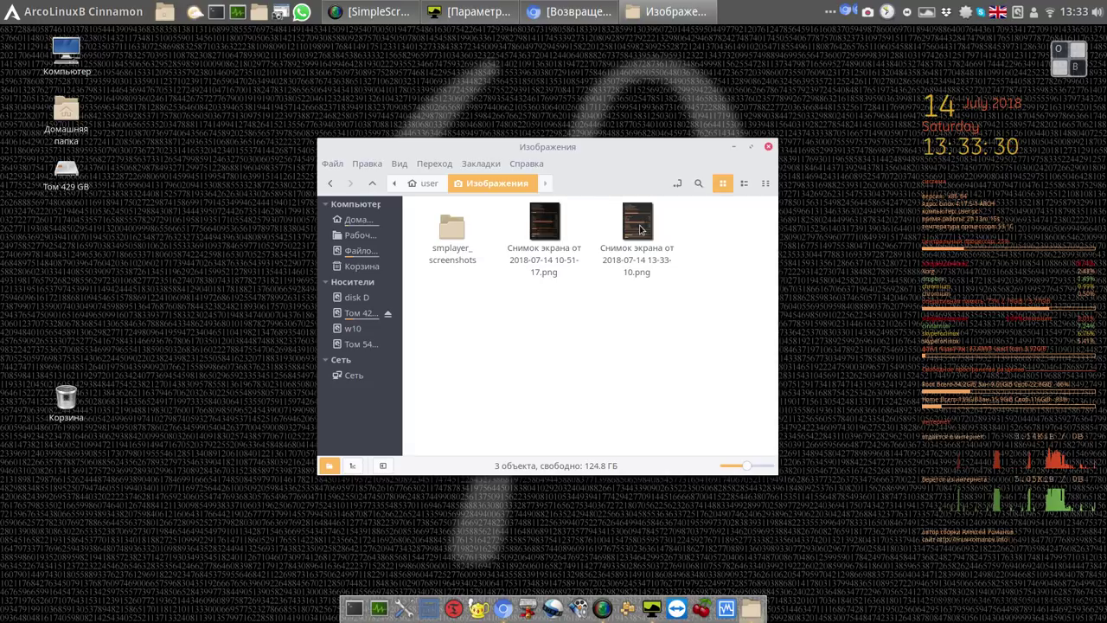
double_click(640, 228)
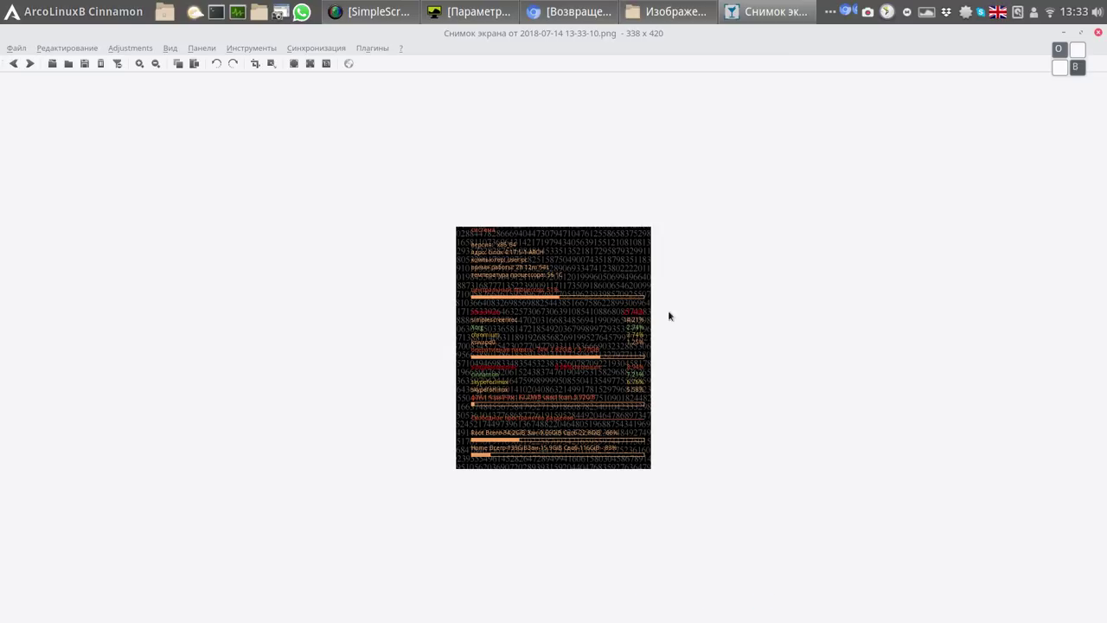
scroll(741, 374, up, 5)
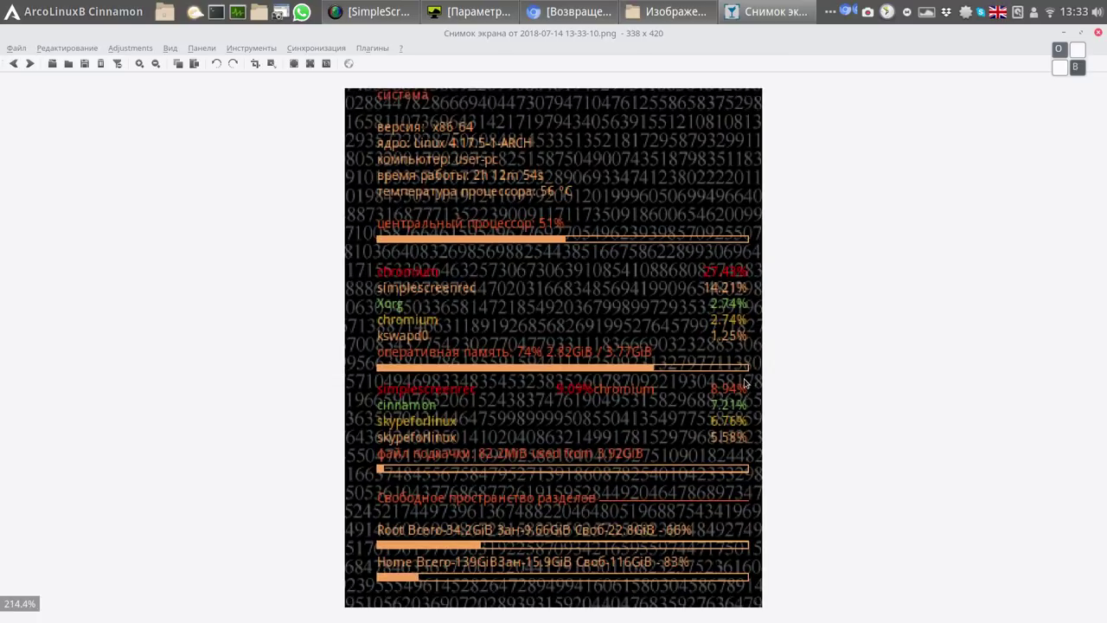
scroll(778, 428, up, 1)
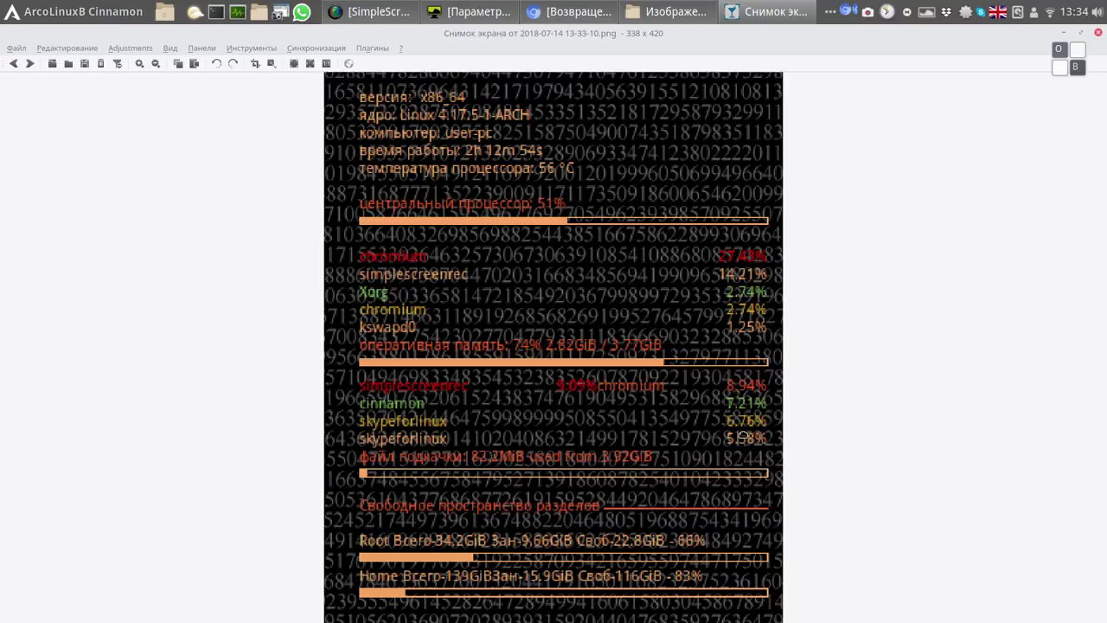
Quit Skype from the system tray and close the image viewer
right_click(981, 13)
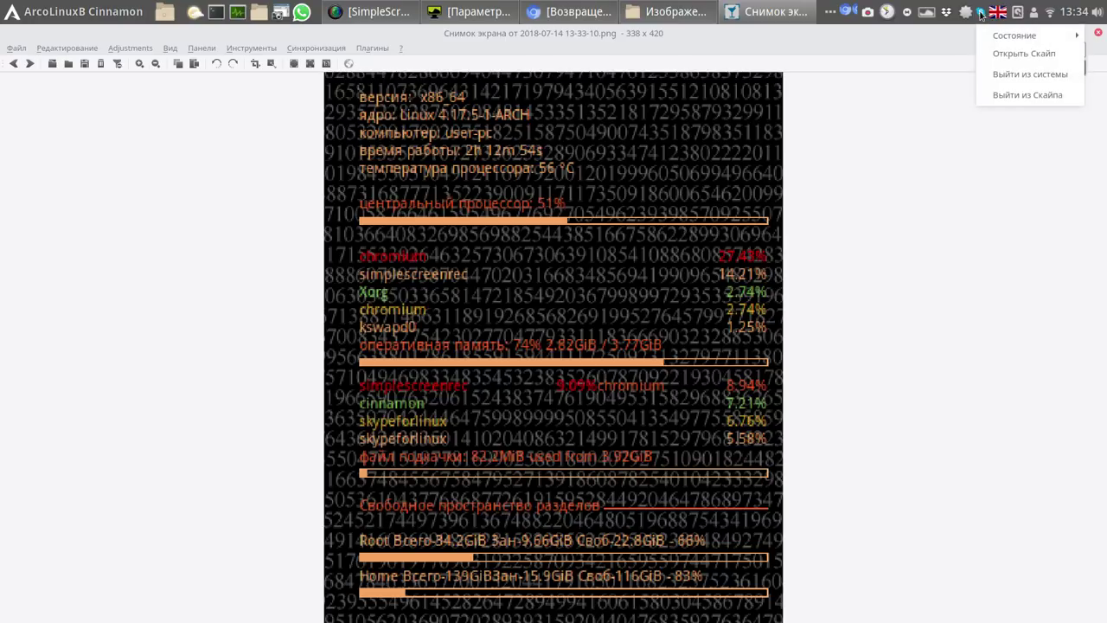
click(1013, 91)
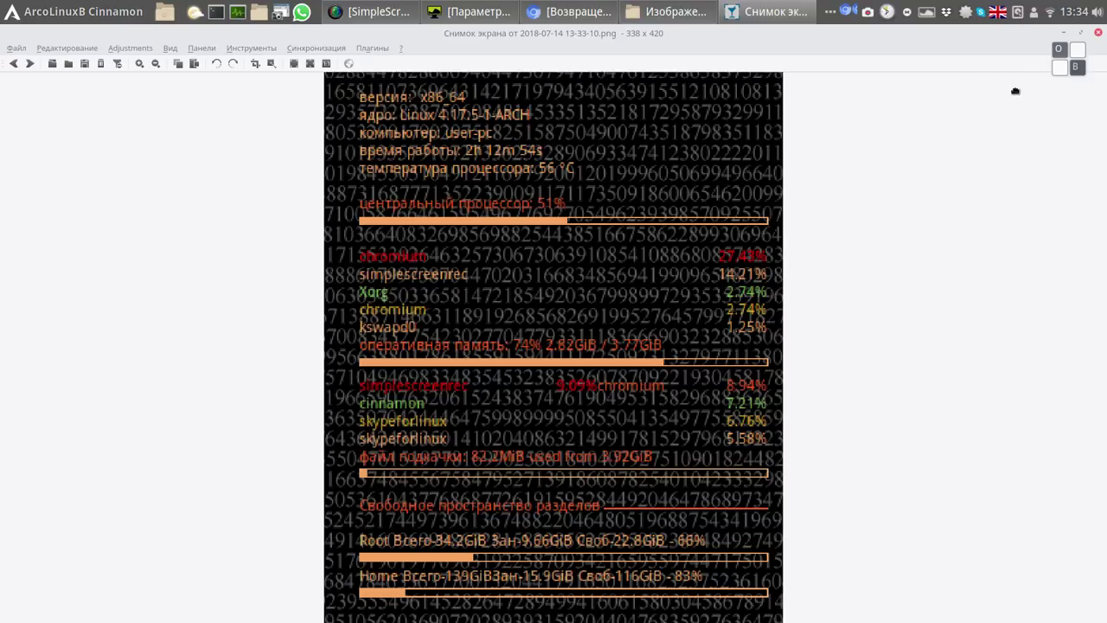
click(1100, 30)
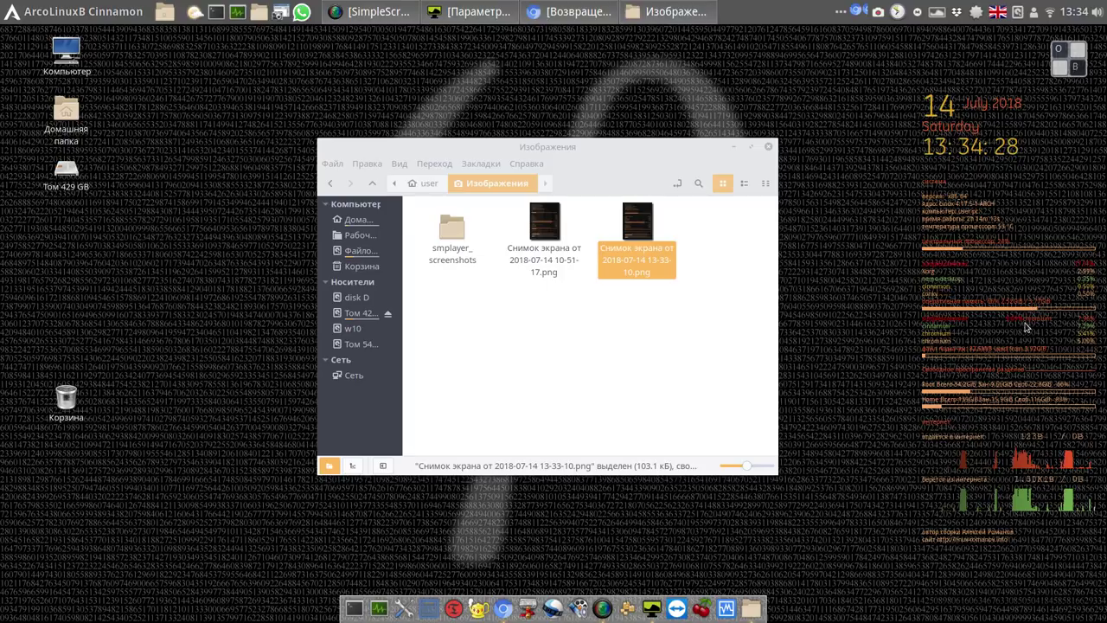
Move the Изображения folder window around the desktop and close it
drag(638, 155, 505, 77)
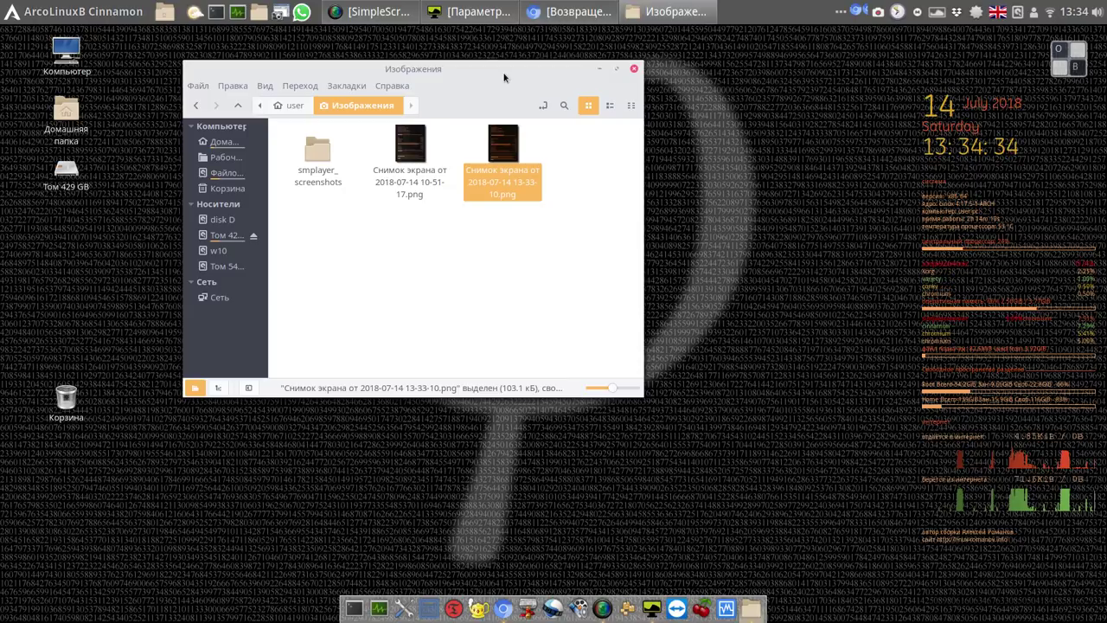
drag(504, 77, 655, 126)
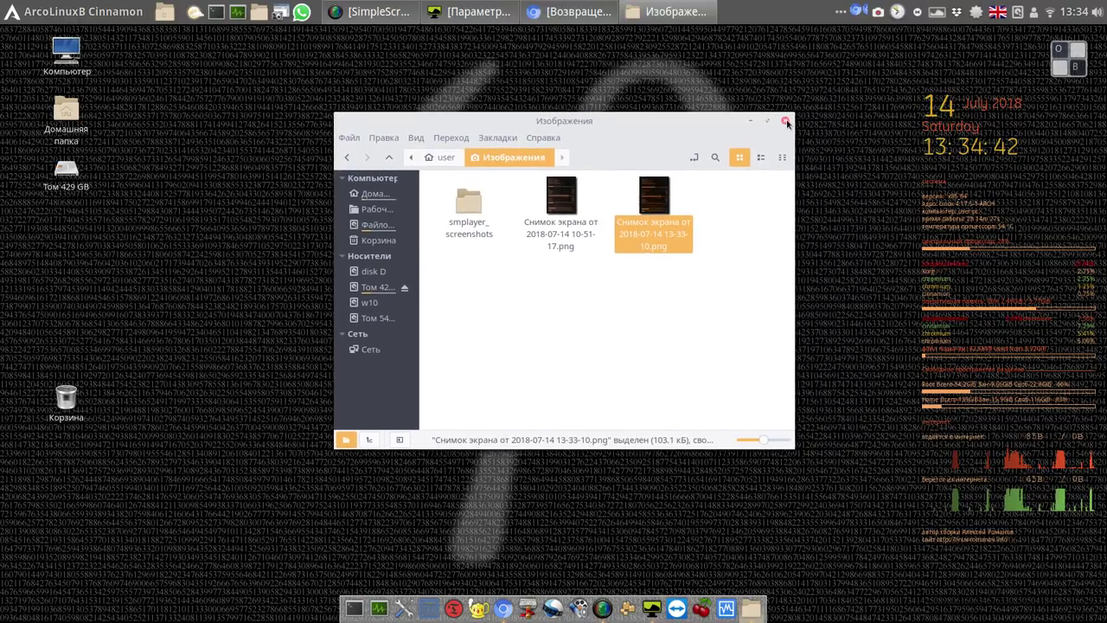
click(785, 124)
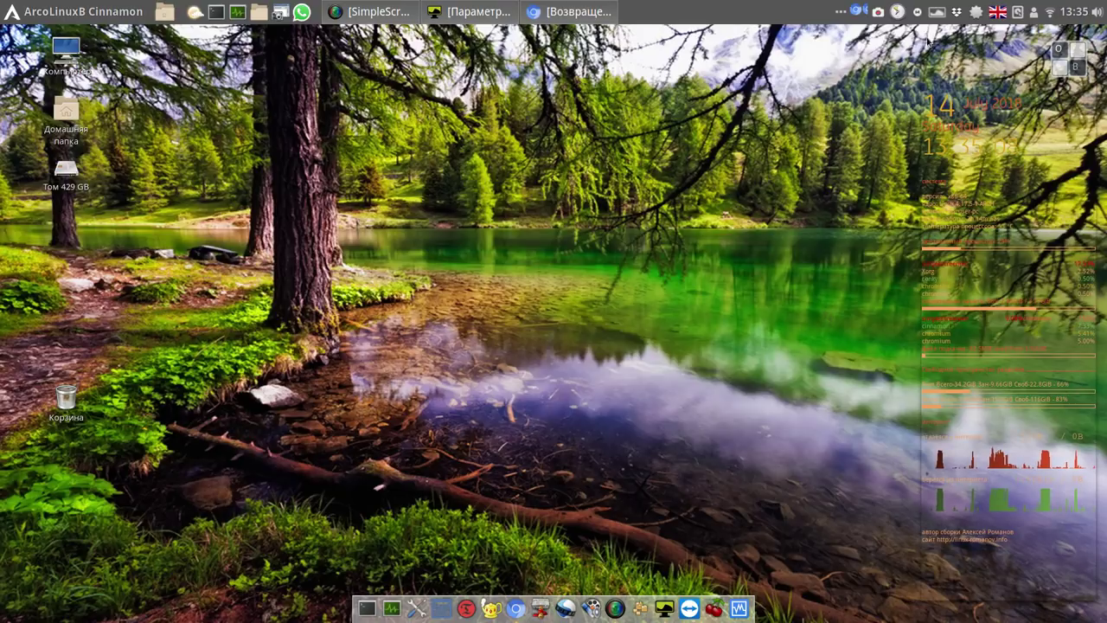
Copy the current wallpaper wallpaper-1540296.jpg to the Variety favorites and close the Variety preferences window
click(940, 12)
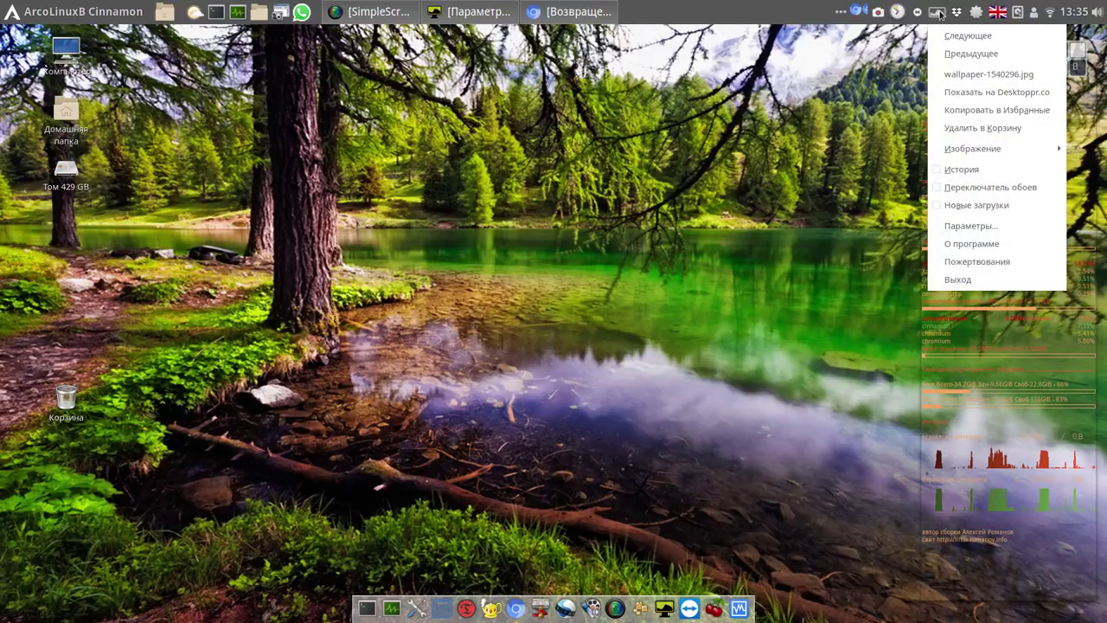
click(986, 110)
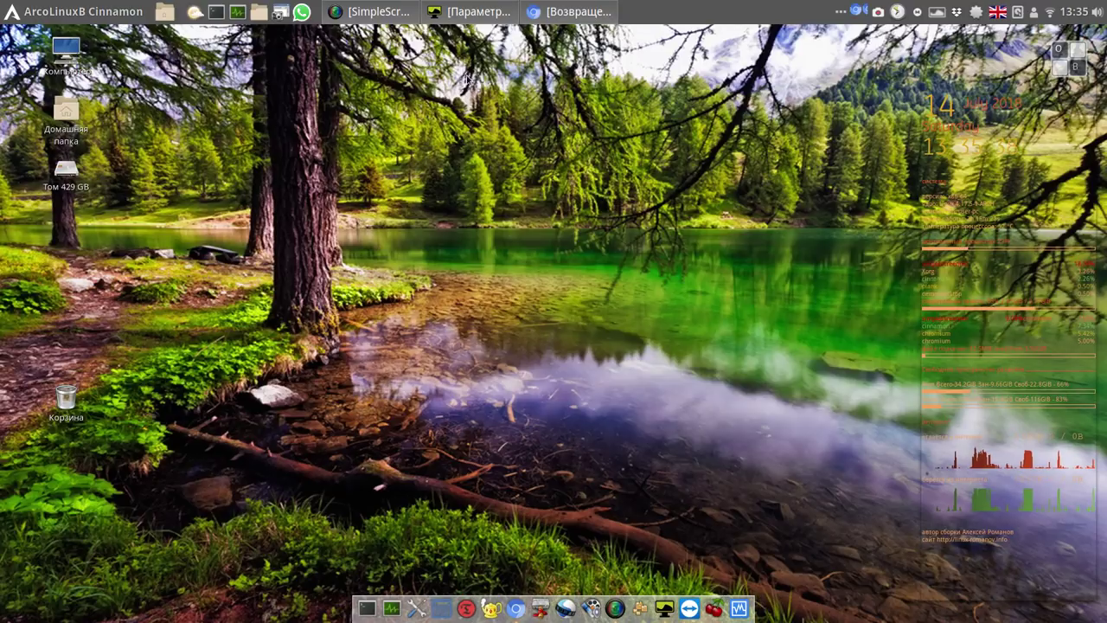
click(482, 17)
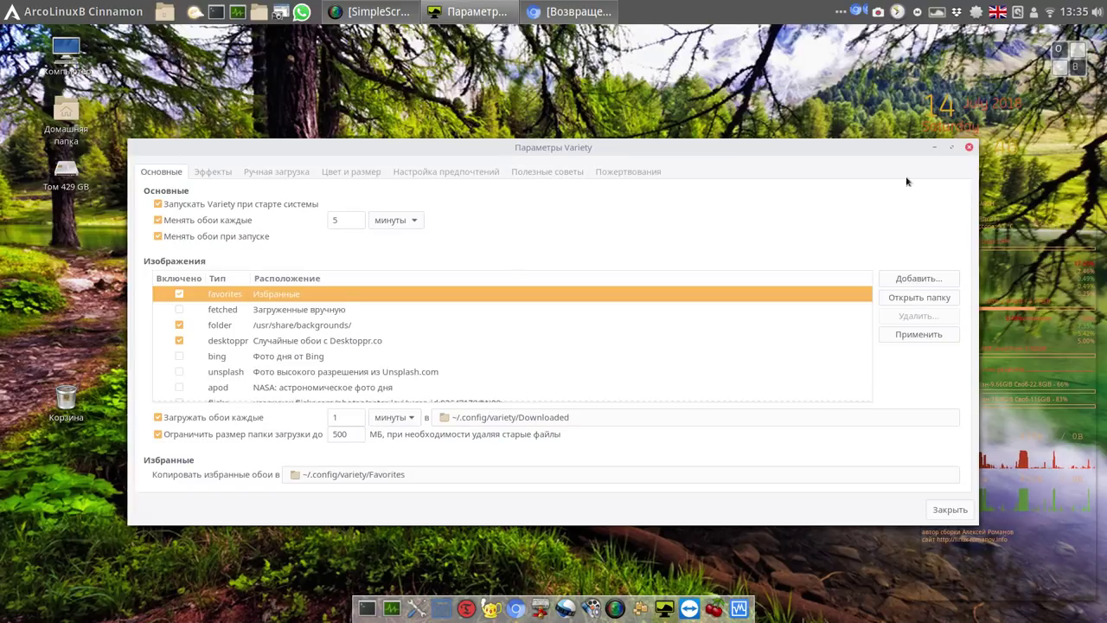
click(970, 148)
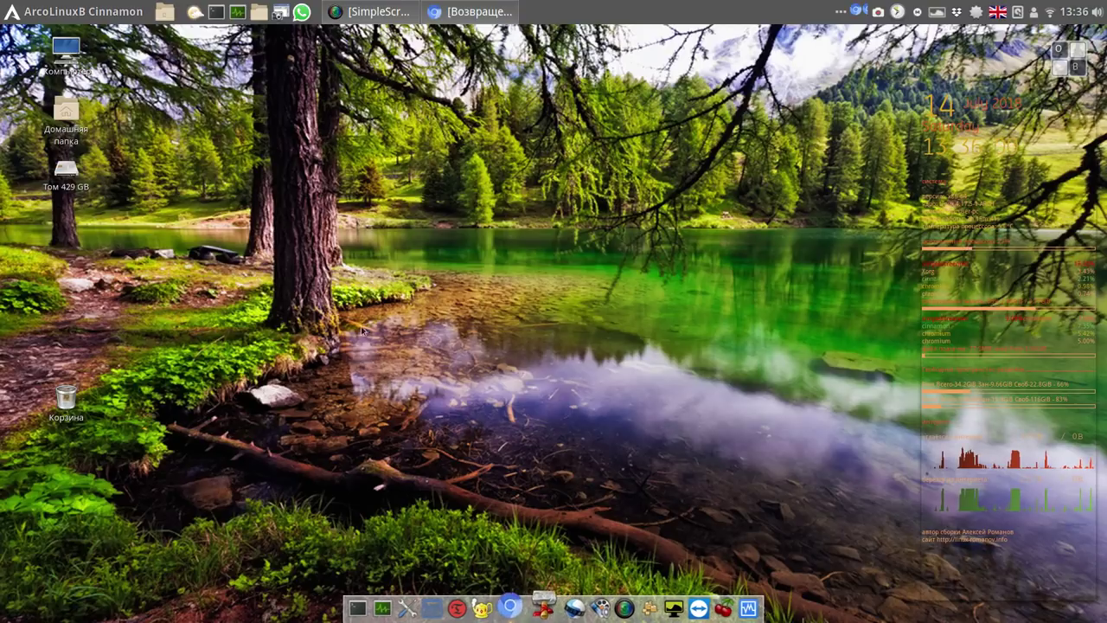
Launch Grub Customizer from the administration applications, authenticate with the account password through the on-screen keyboard, and move its window aside
click(98, 17)
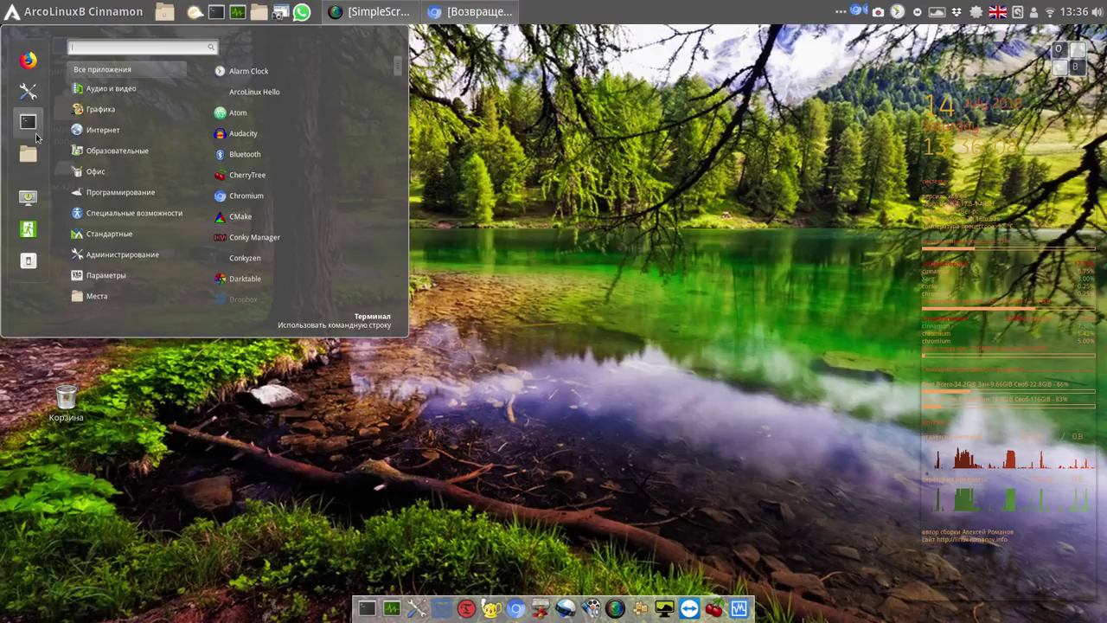
mouse_move(92, 137)
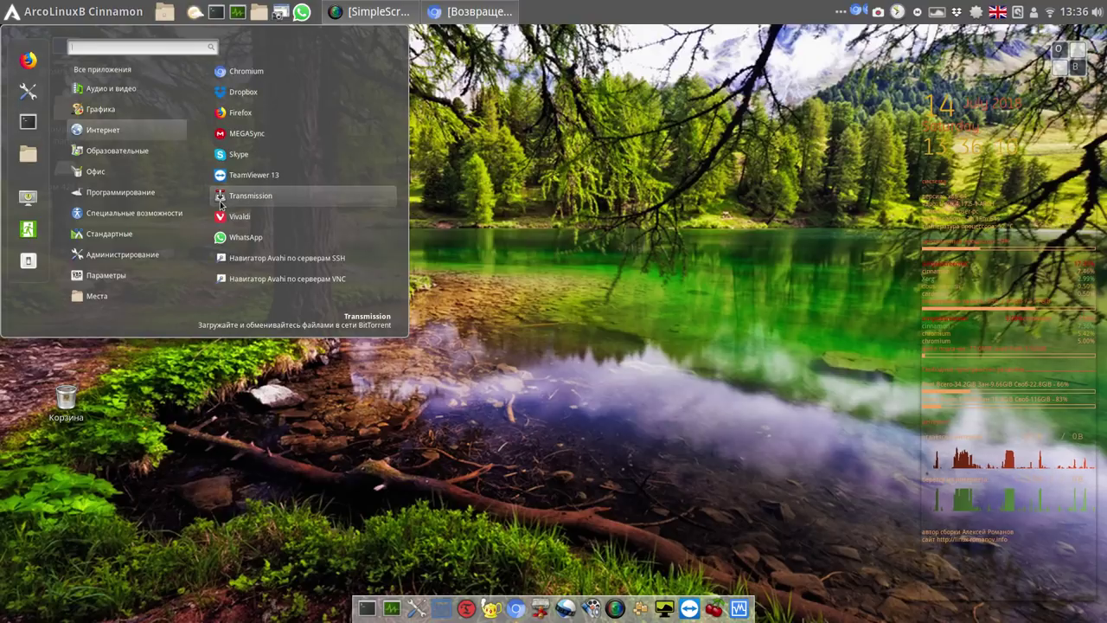
mouse_move(125, 252)
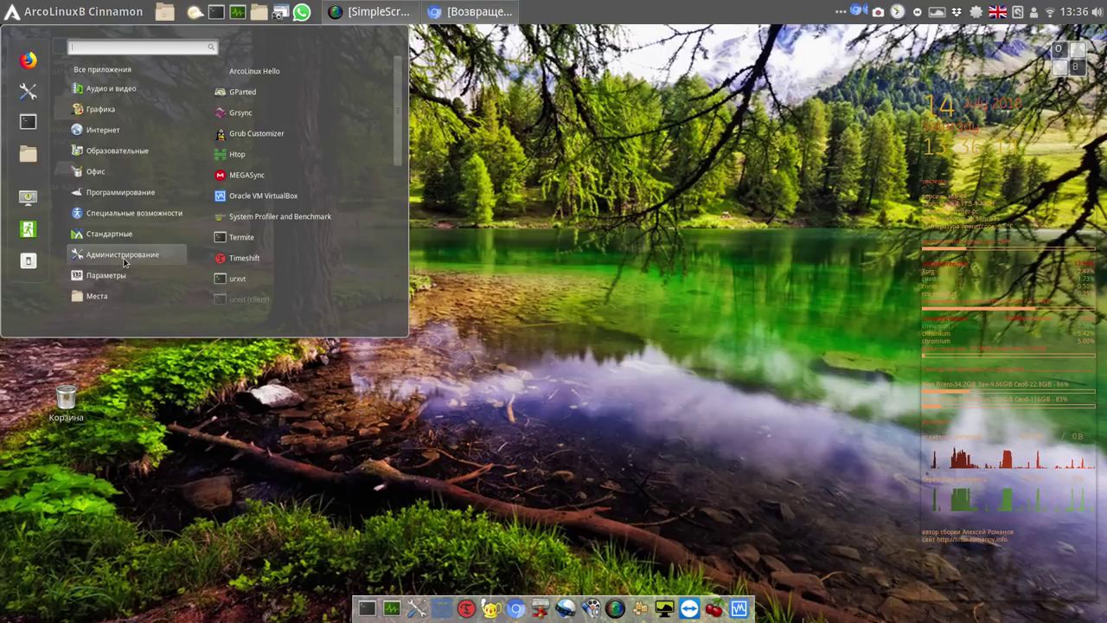
click(278, 135)
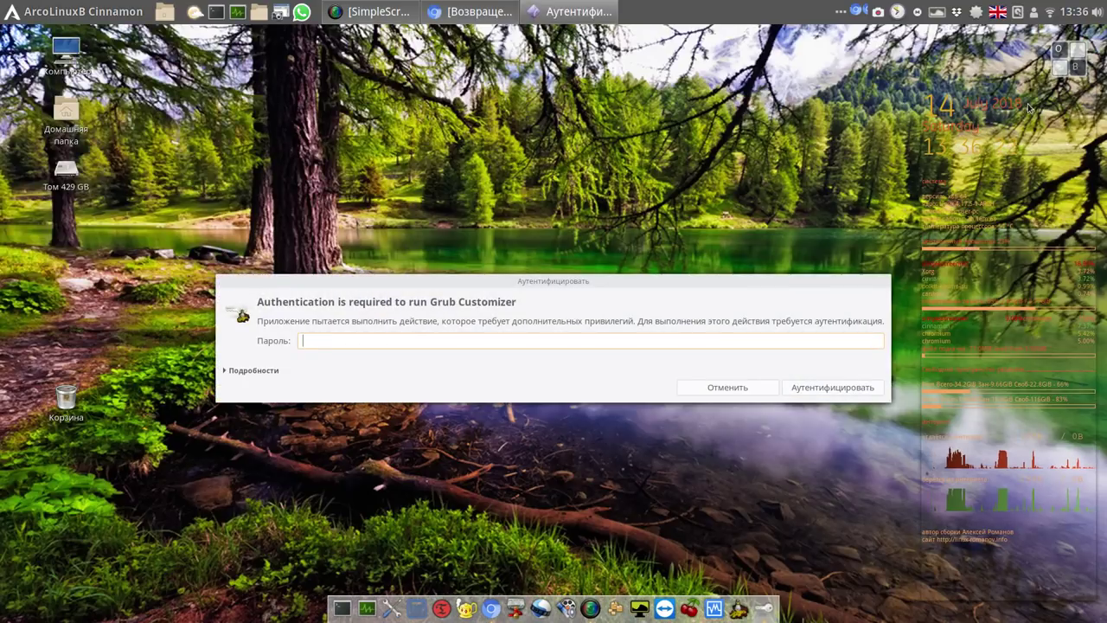
click(1071, 62)
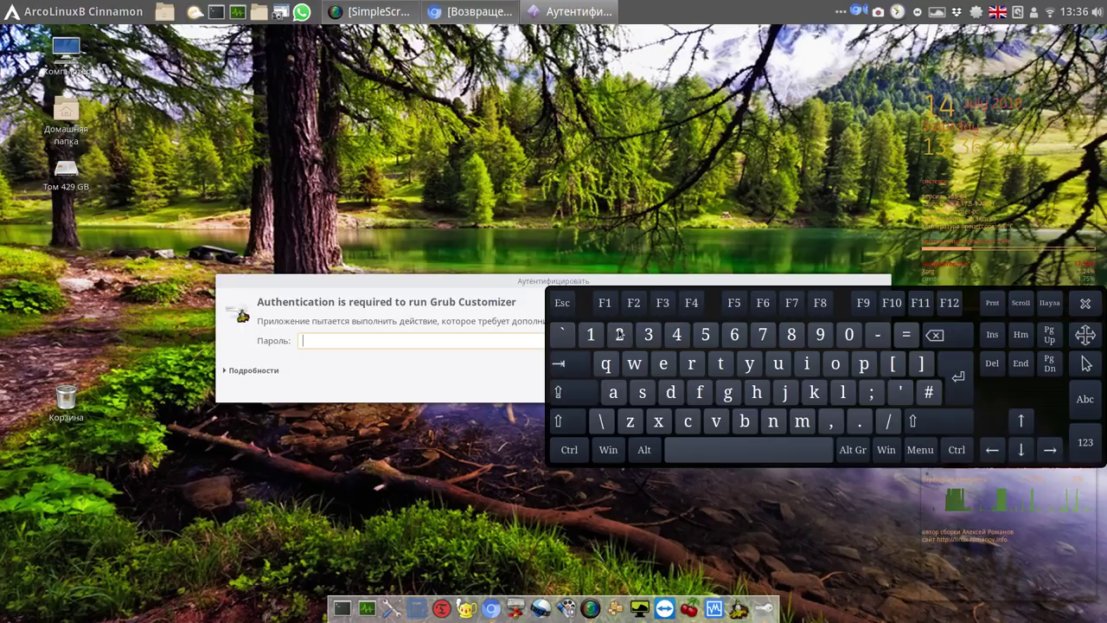
click(590, 335)
click(1084, 302)
click(858, 387)
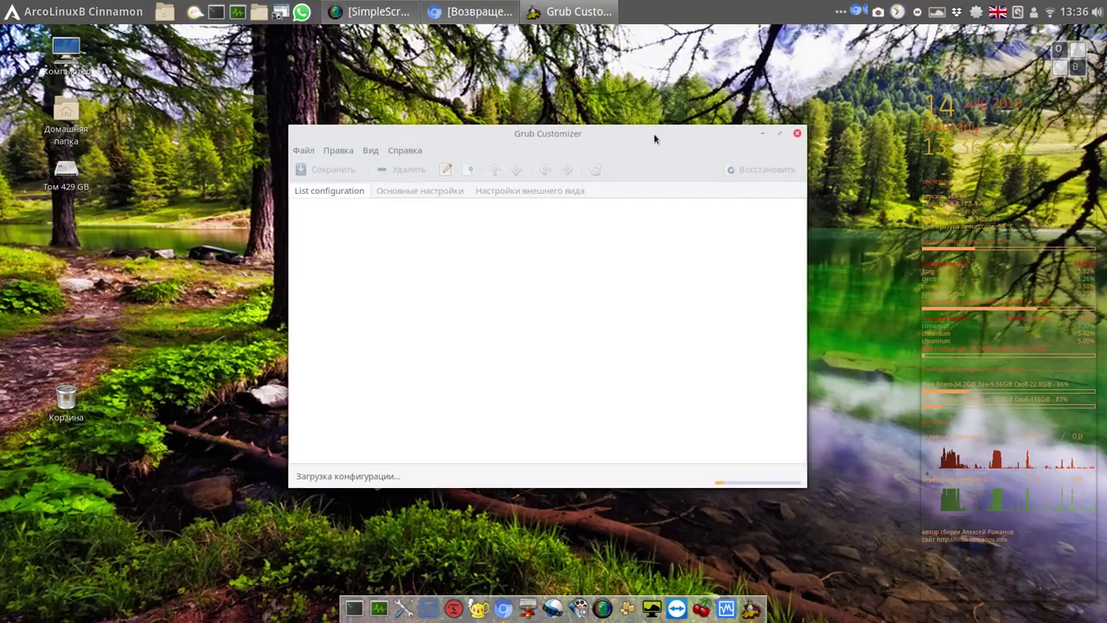
drag(654, 139, 549, 58)
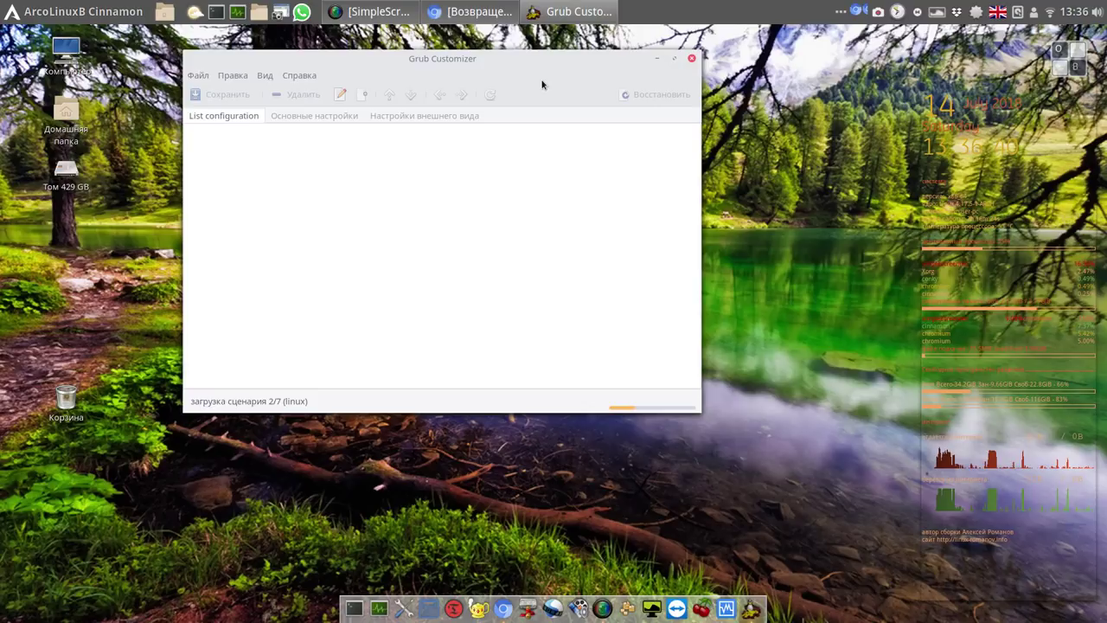
Switch to Chromium and show the YouTube Creator Studio video list
click(484, 13)
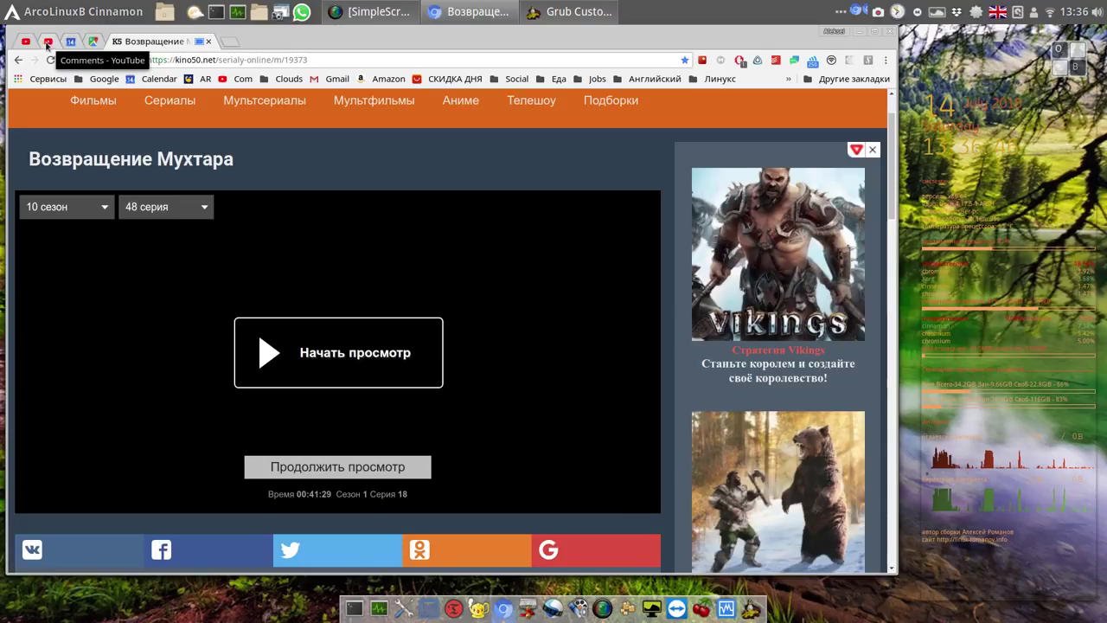
click(26, 43)
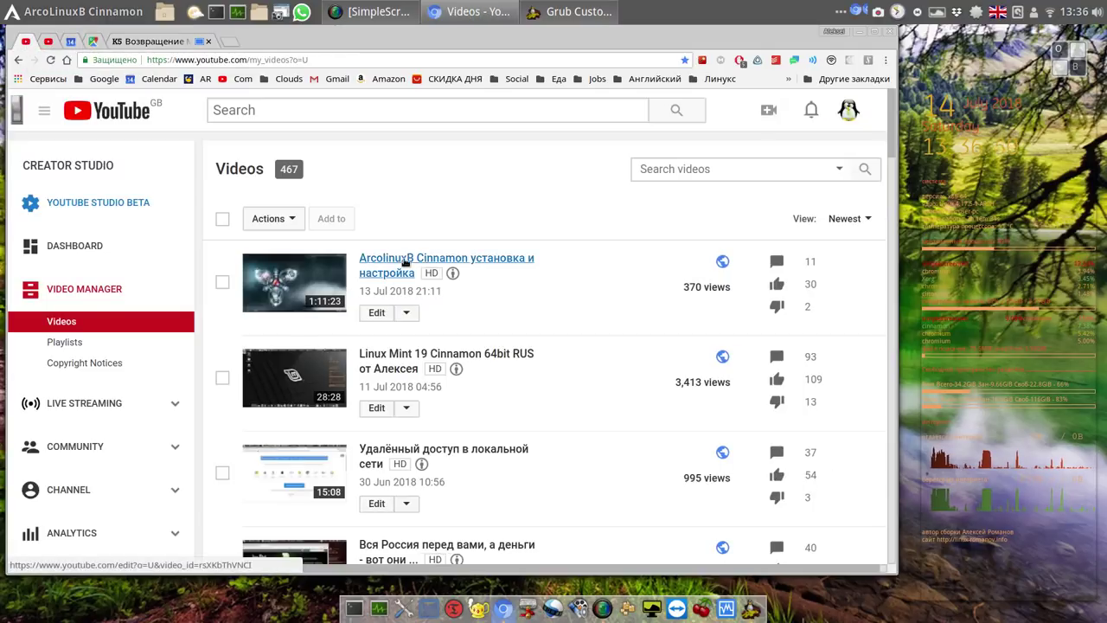
Open the video page of ArcolinuxB Cinnamon установка и настройка and follow the SourceForge link in its description
click(406, 261)
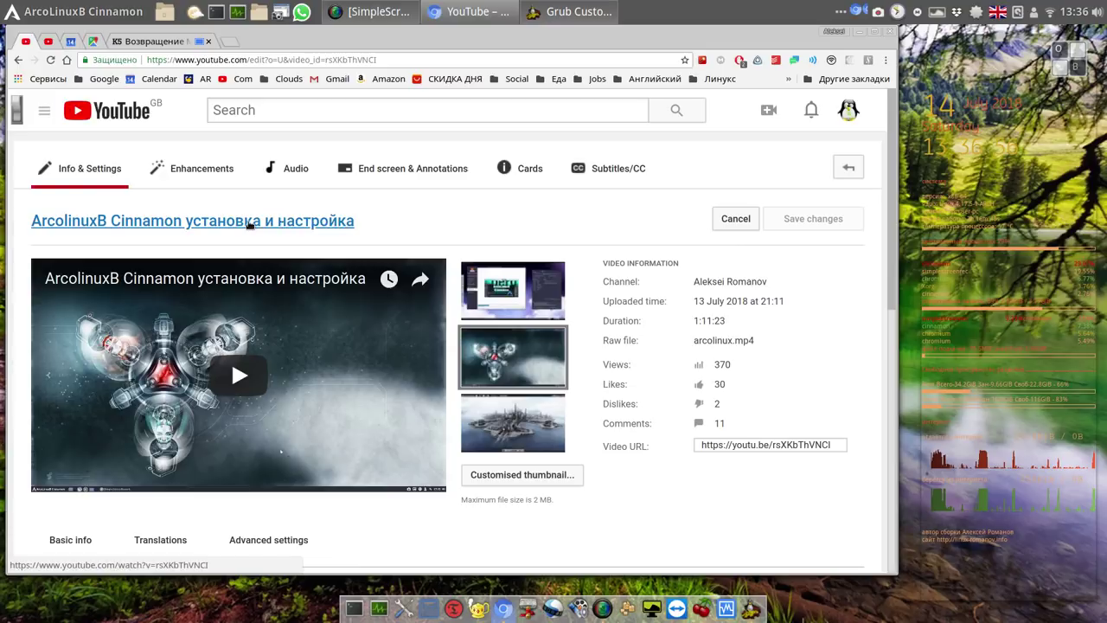
click(249, 225)
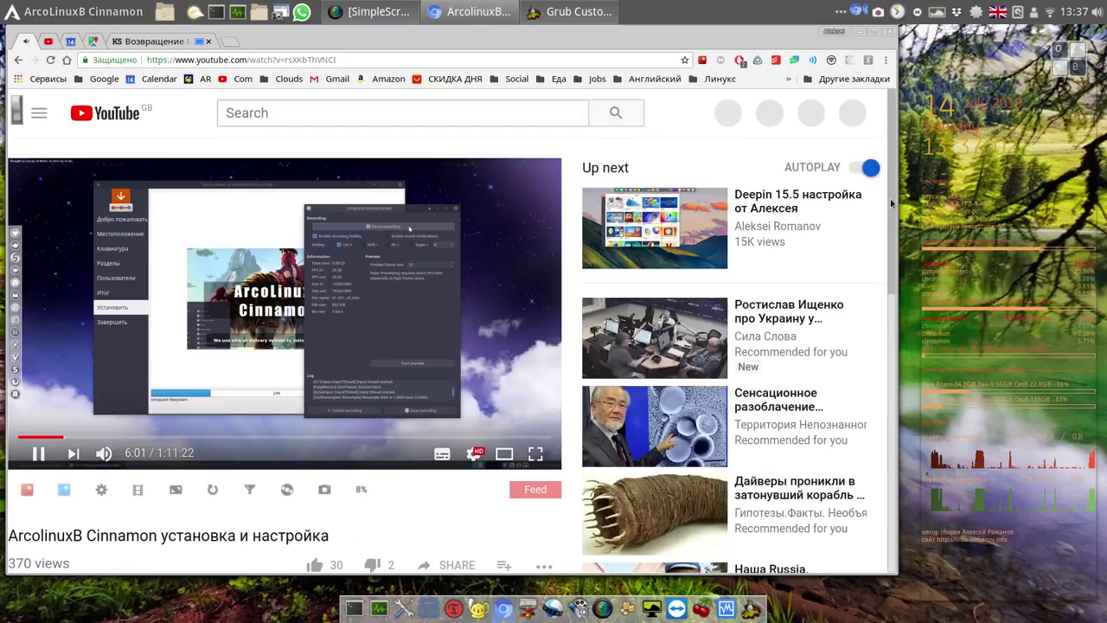
scroll(339, 345, down, 2)
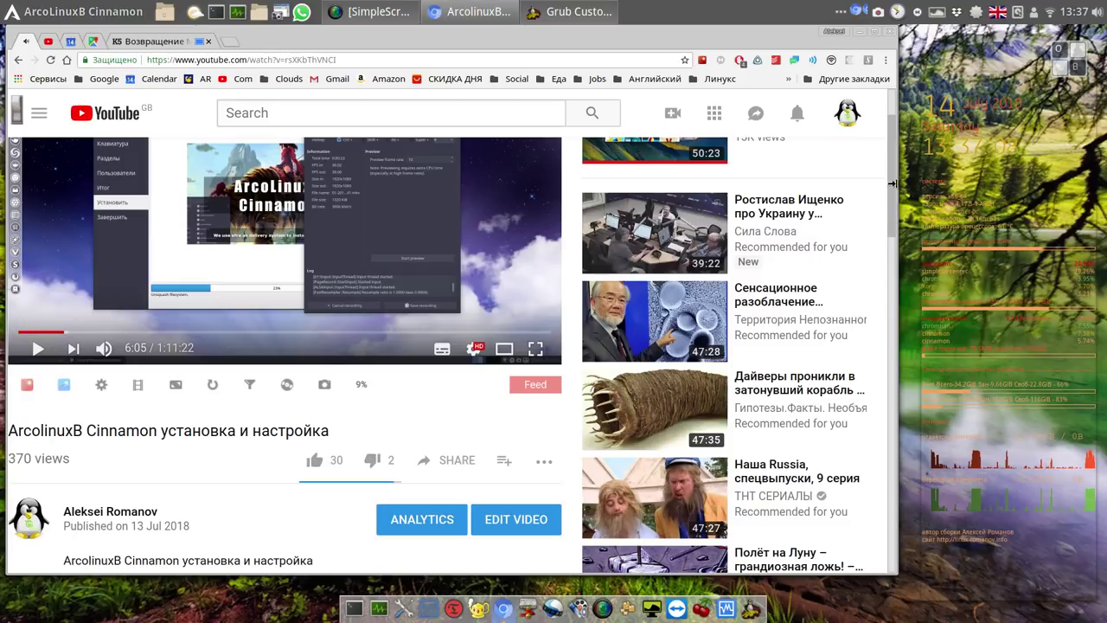
drag(895, 198, 907, 250)
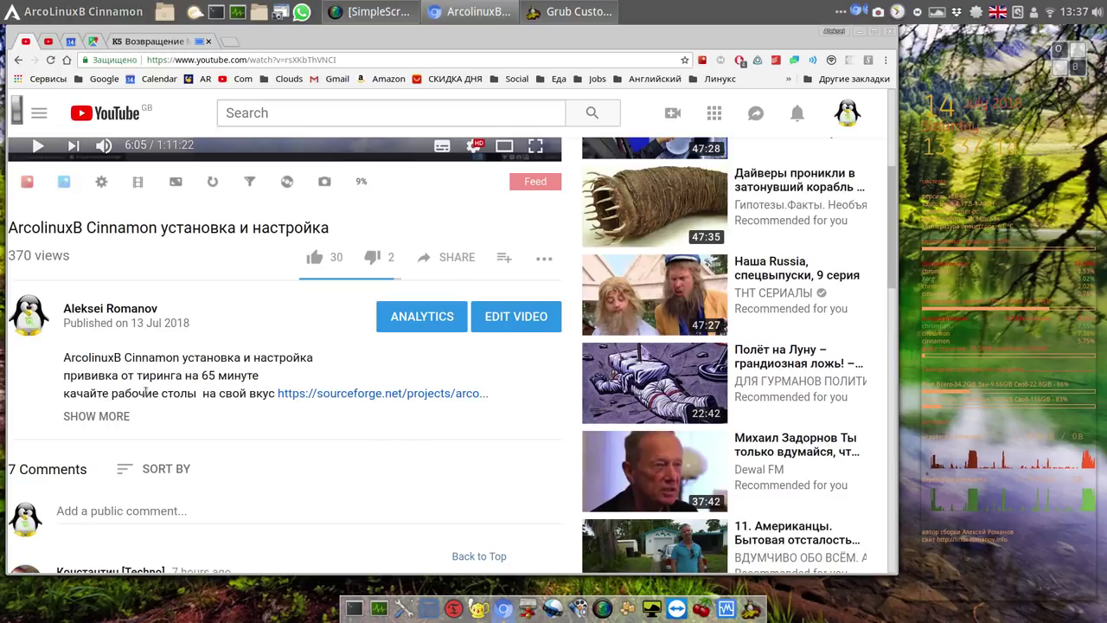
click(346, 396)
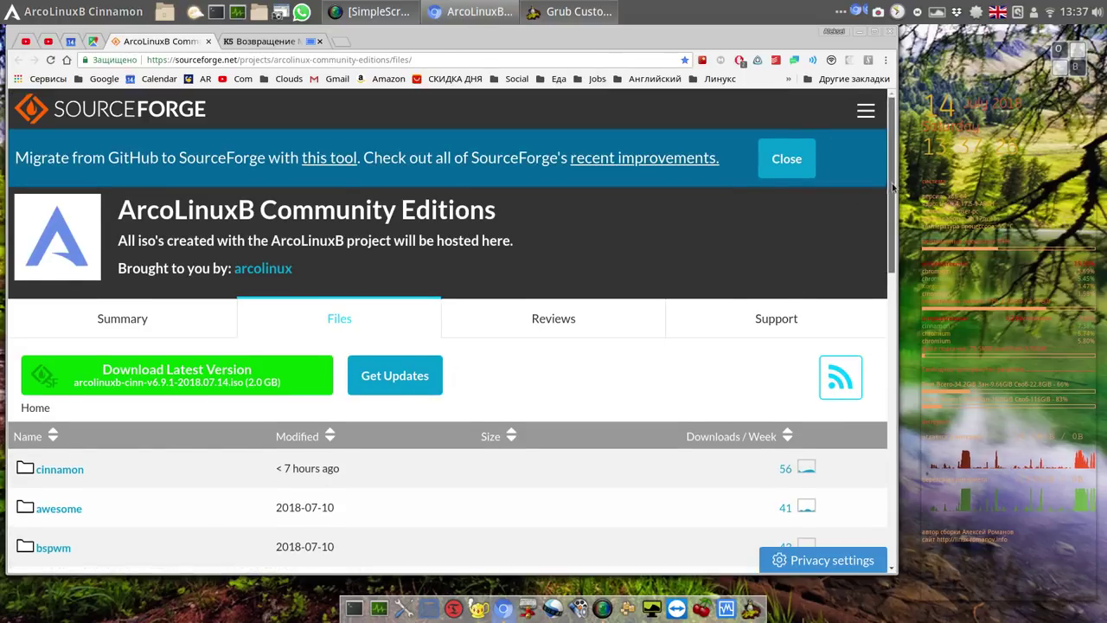
Look through the desktop edition folders of ArcoLinuxB Community Editions and open the cinnamon folder
drag(893, 186, 896, 294)
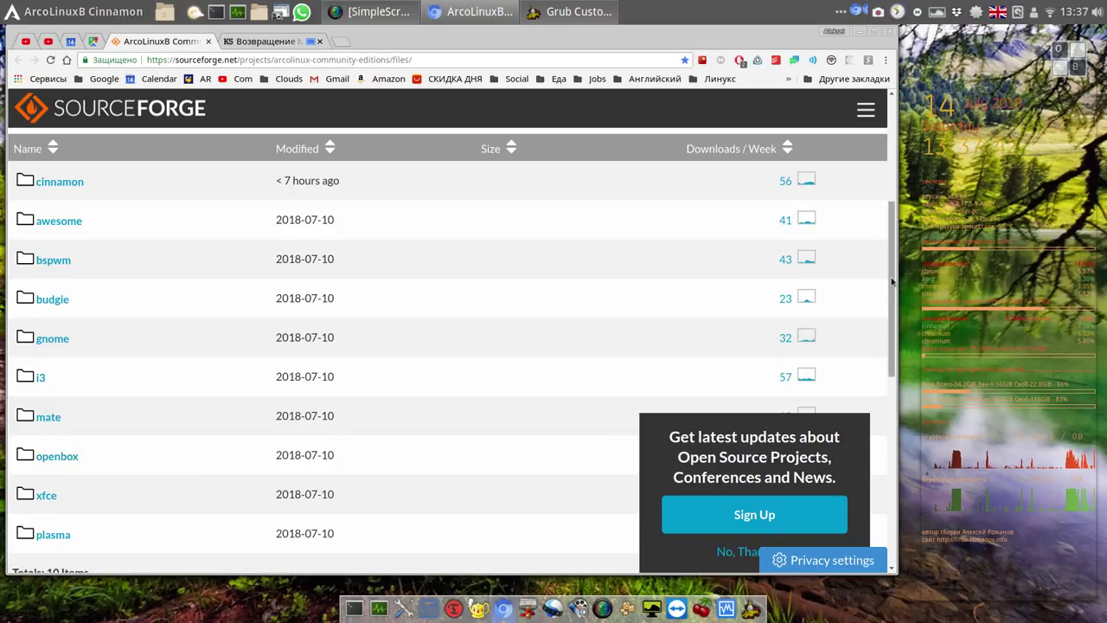
drag(893, 293, 898, 367)
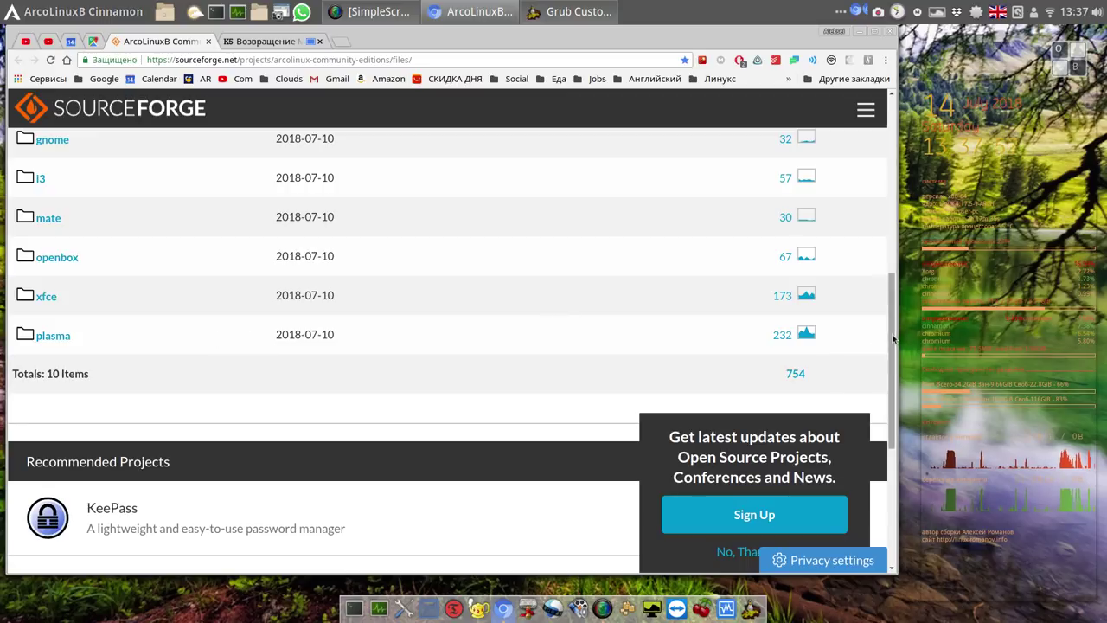
drag(893, 339, 893, 263)
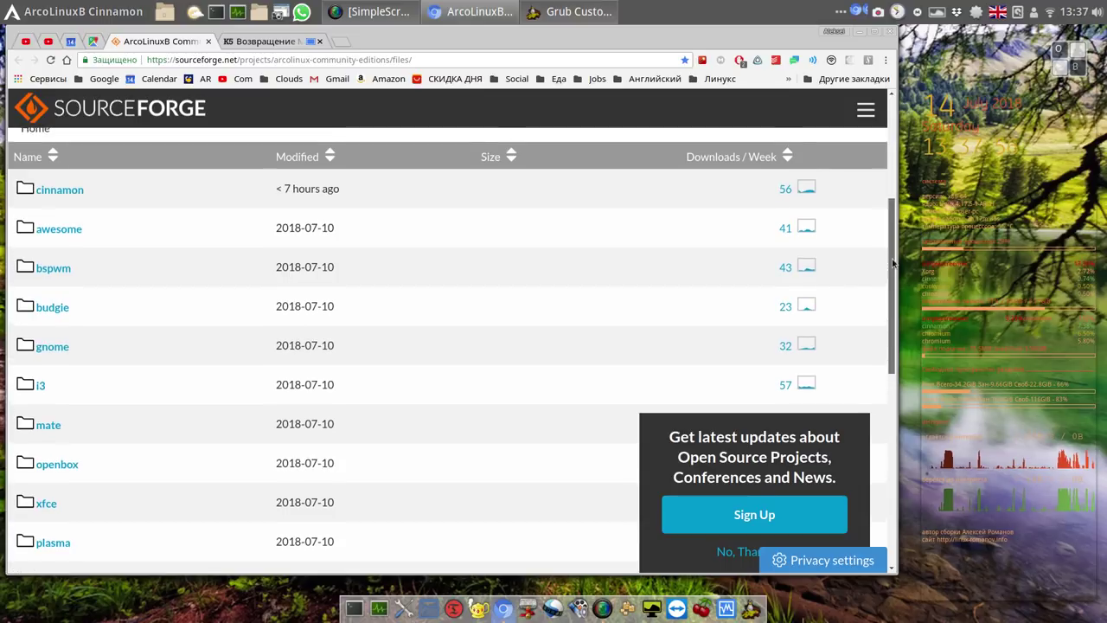
drag(893, 264, 893, 271)
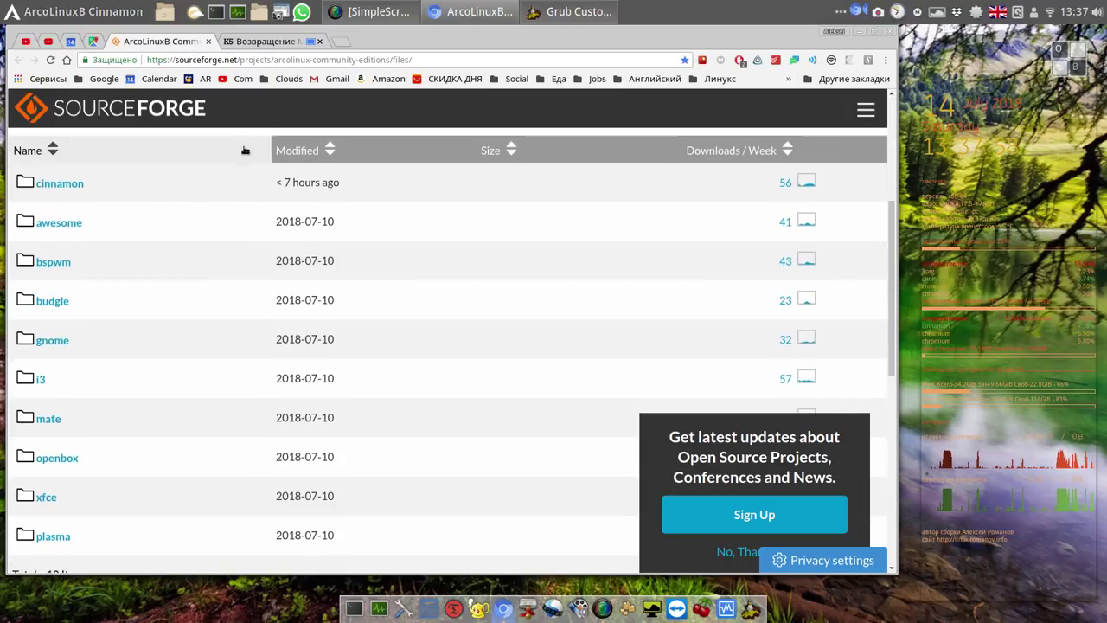
click(70, 189)
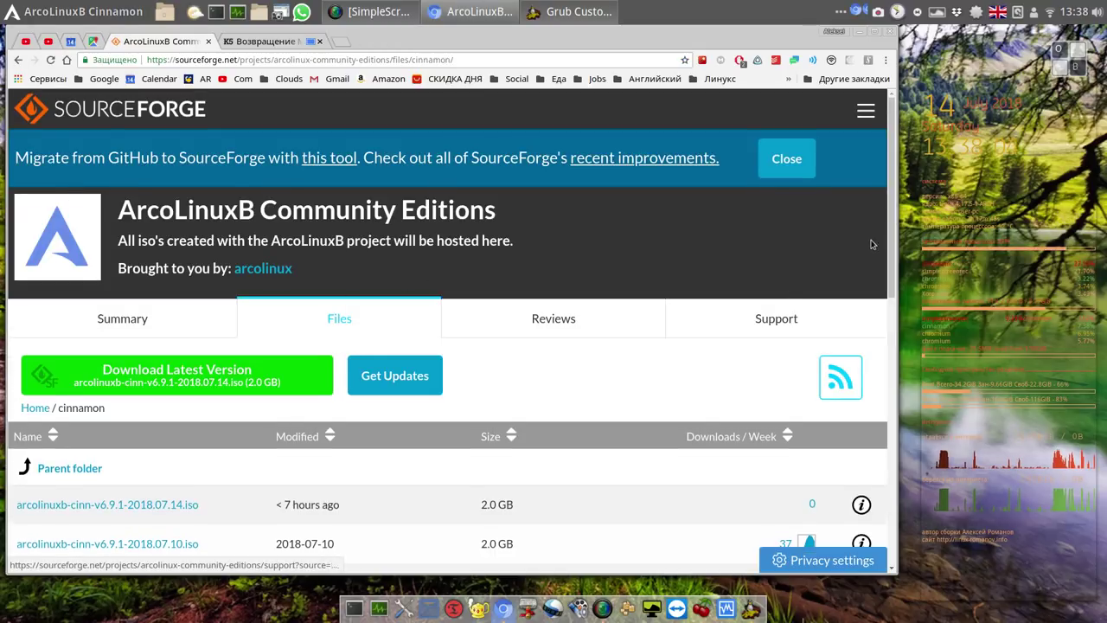
Start downloading arcolinuxb-cinn-v6.9.1-2018.07.14.iso, cancel the save, and return to the list of edition folders
scroll(890, 178, down, 3)
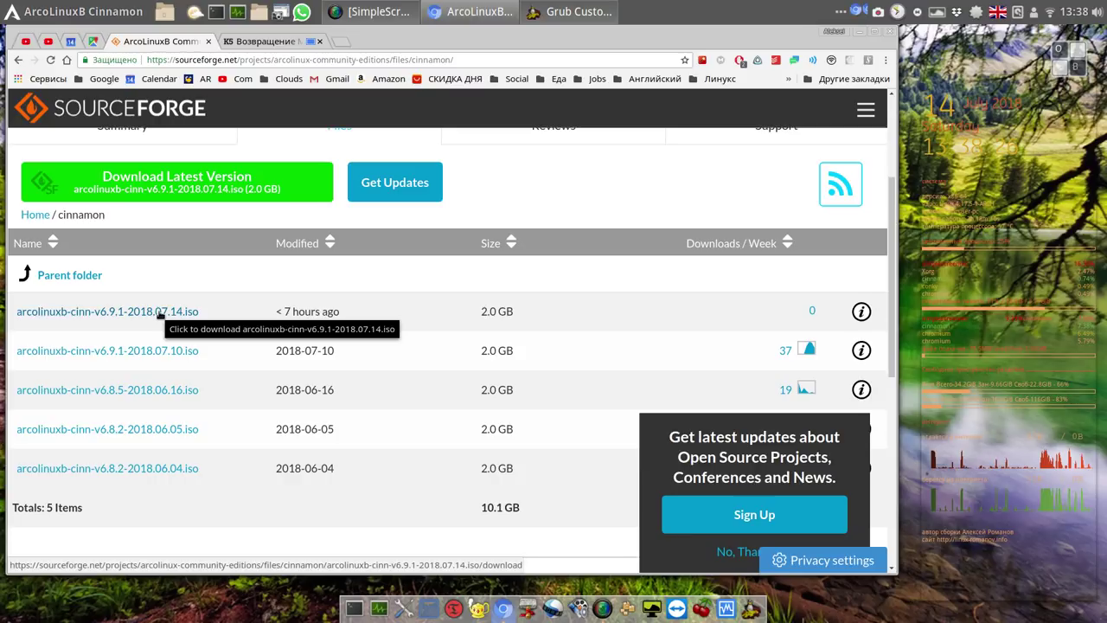
click(160, 313)
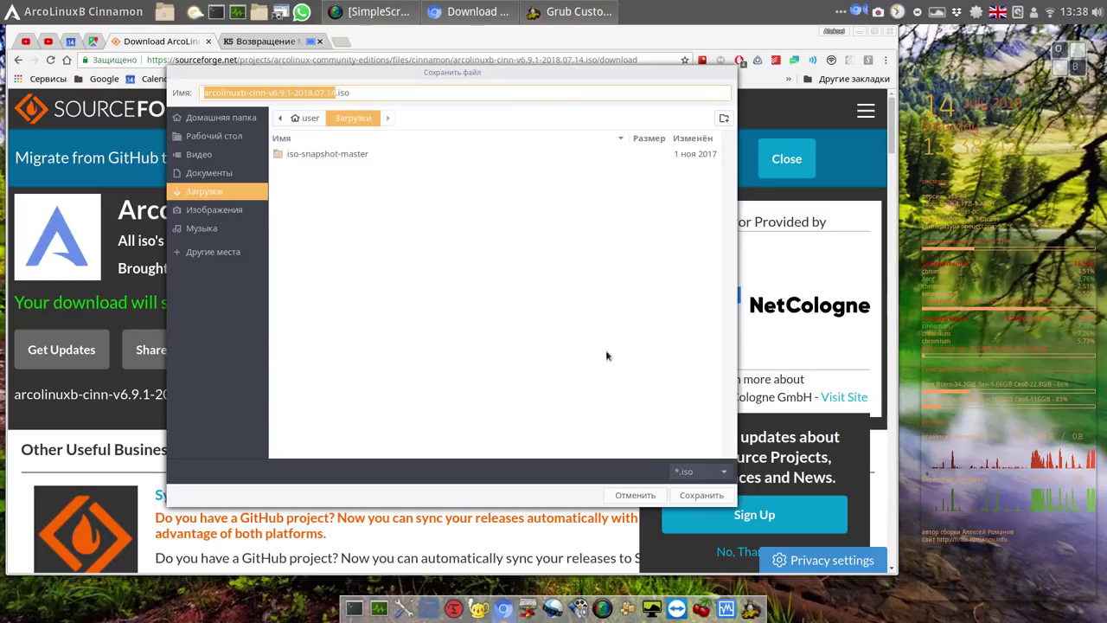
click(643, 495)
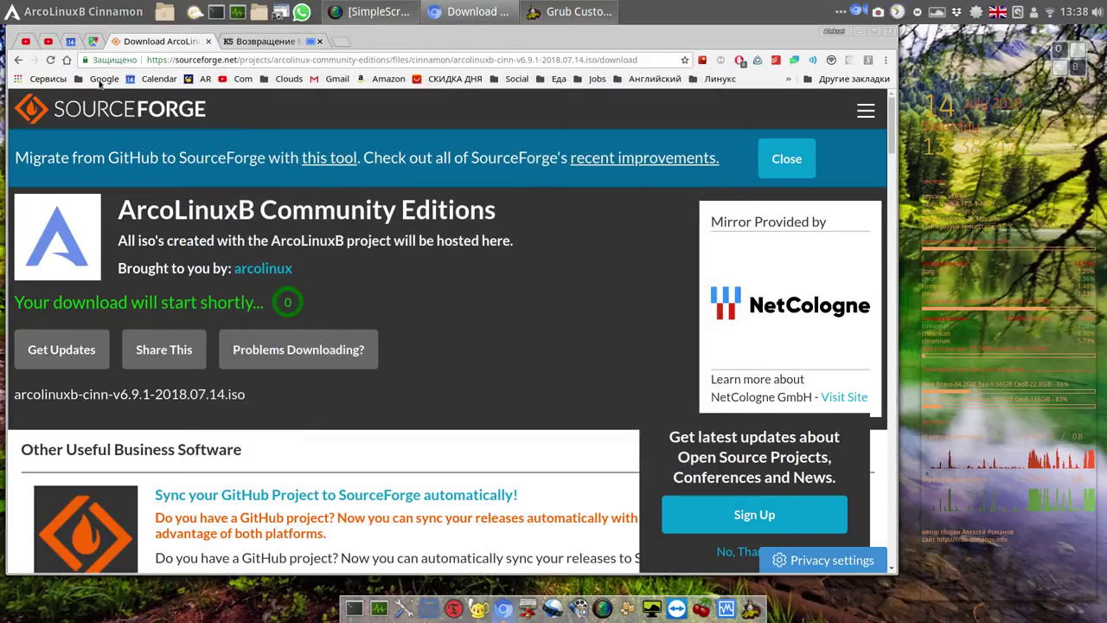
click(19, 60)
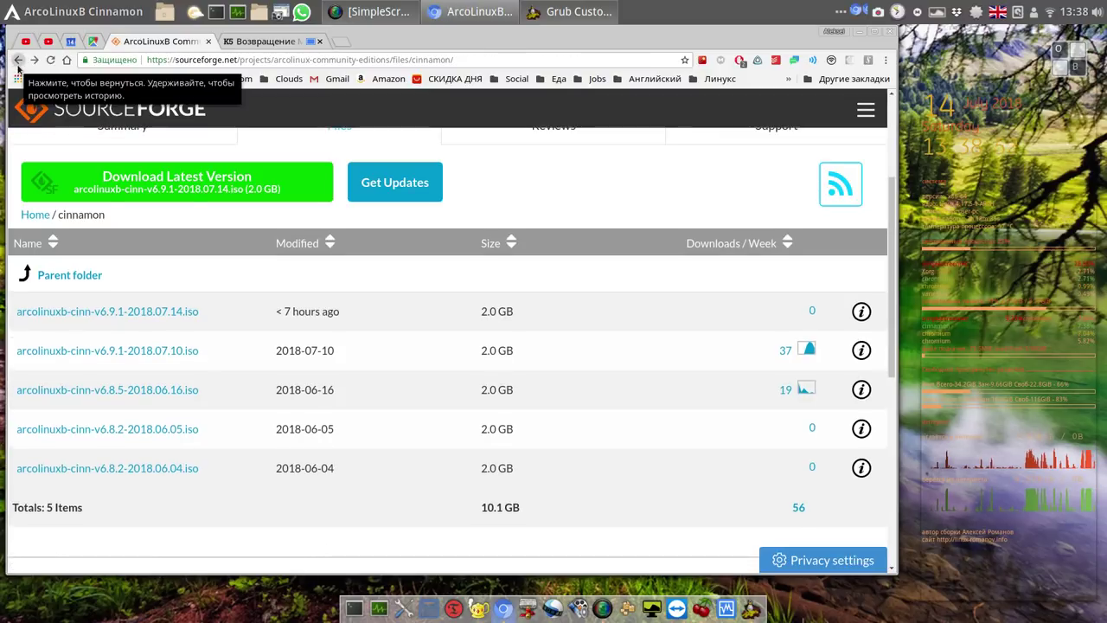
click(17, 62)
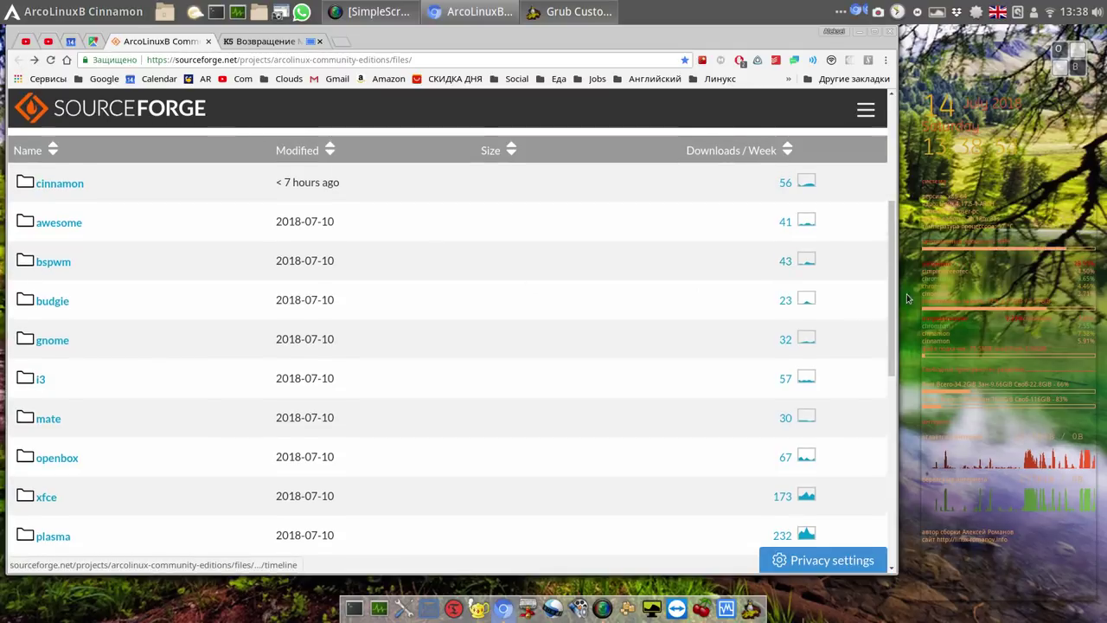
Decline the SourceForge newsletter sign-up and examine the weekly downloads of the edition folders, including plasma and xfce
scroll(894, 298, down, 2)
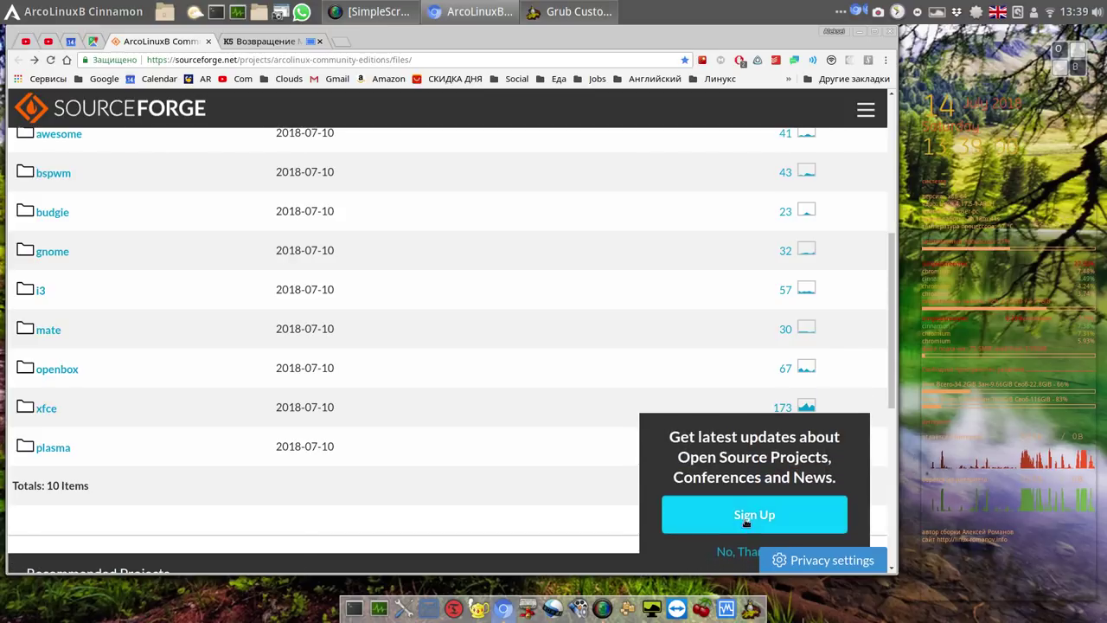
click(734, 552)
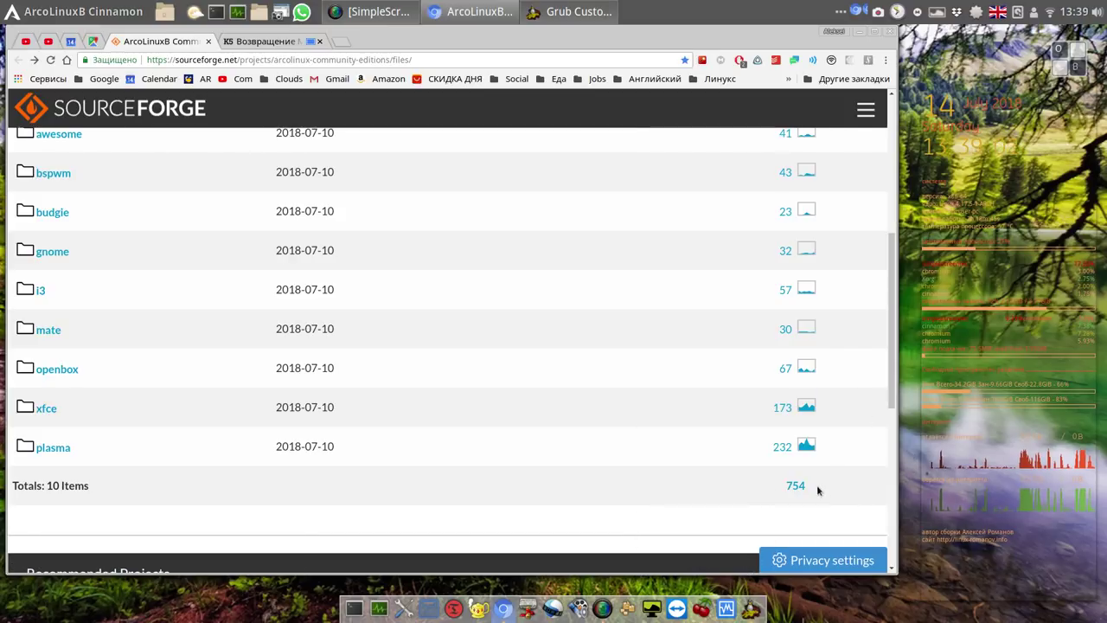
mouse_move(813, 445)
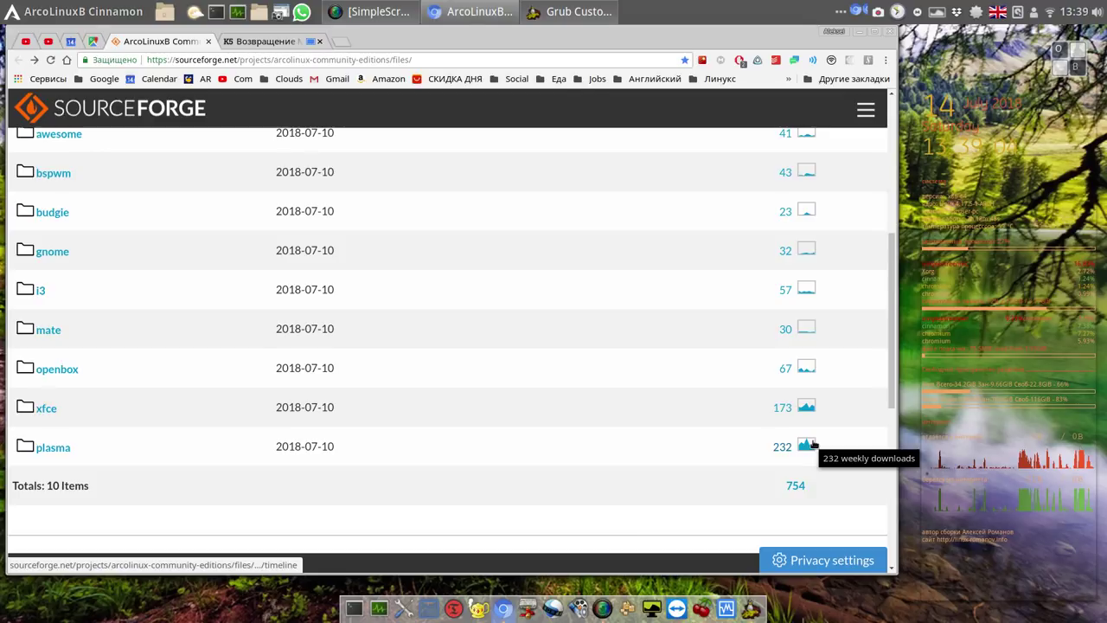
mouse_move(804, 412)
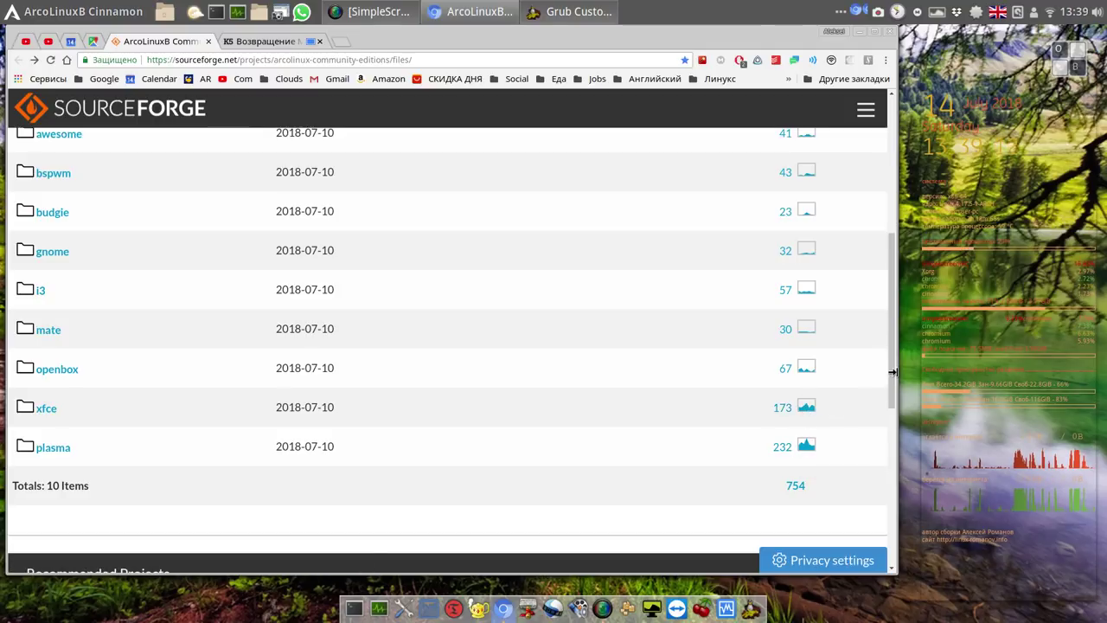
drag(893, 384, 912, 395)
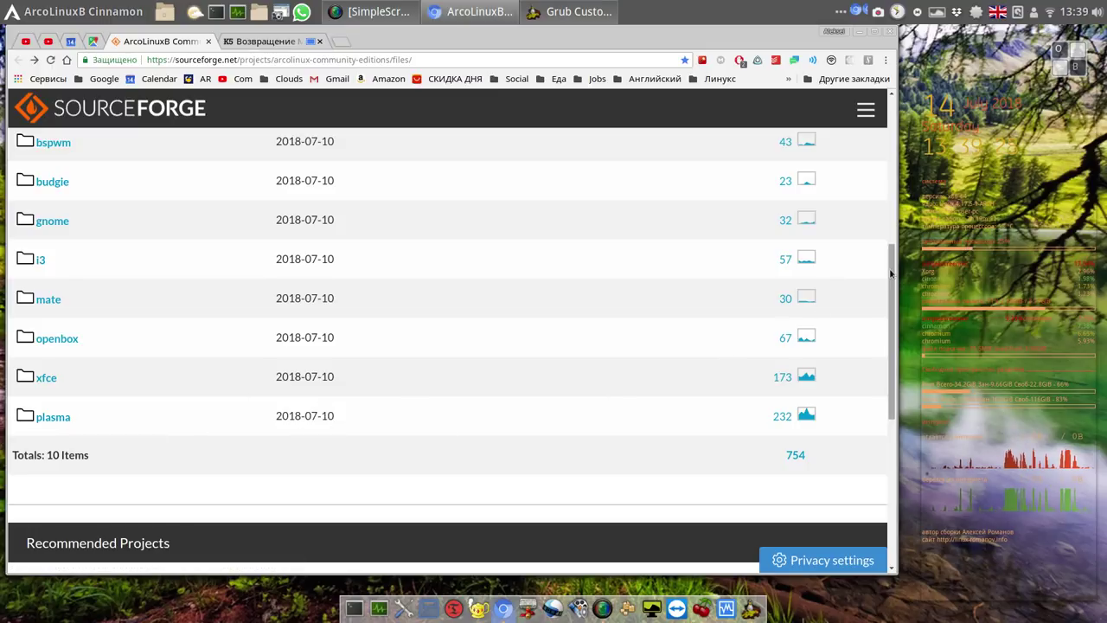
drag(892, 272, 891, 51)
Minimize the browser and collapse the ArcoLinuxB and Linux Mint 18.3 Sylvia submenus in the Grub Customizer boot list
click(860, 32)
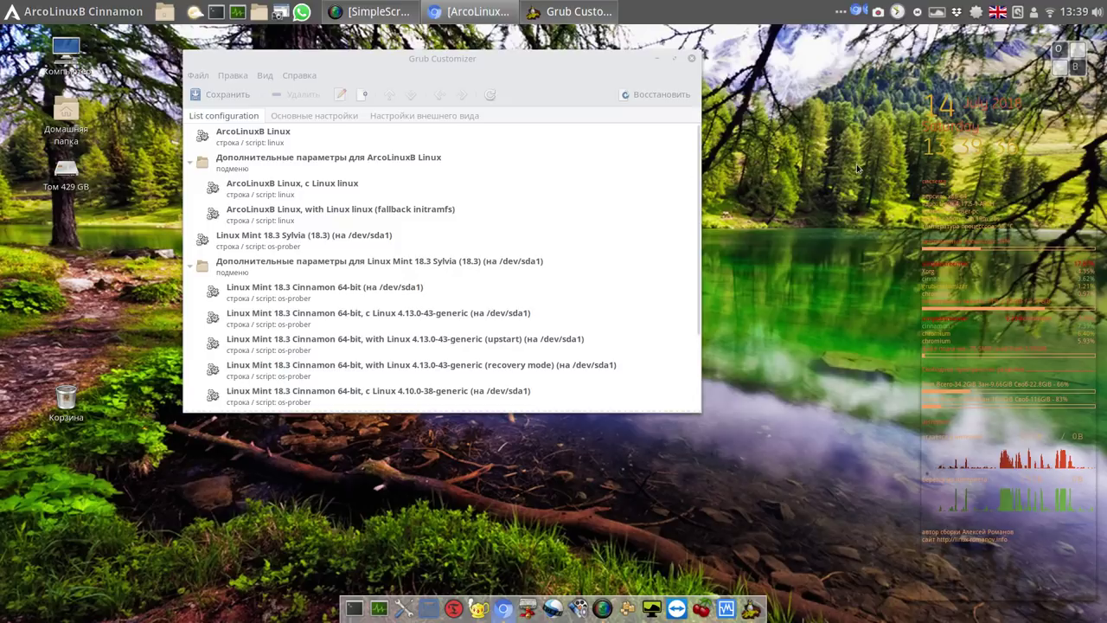
click(189, 167)
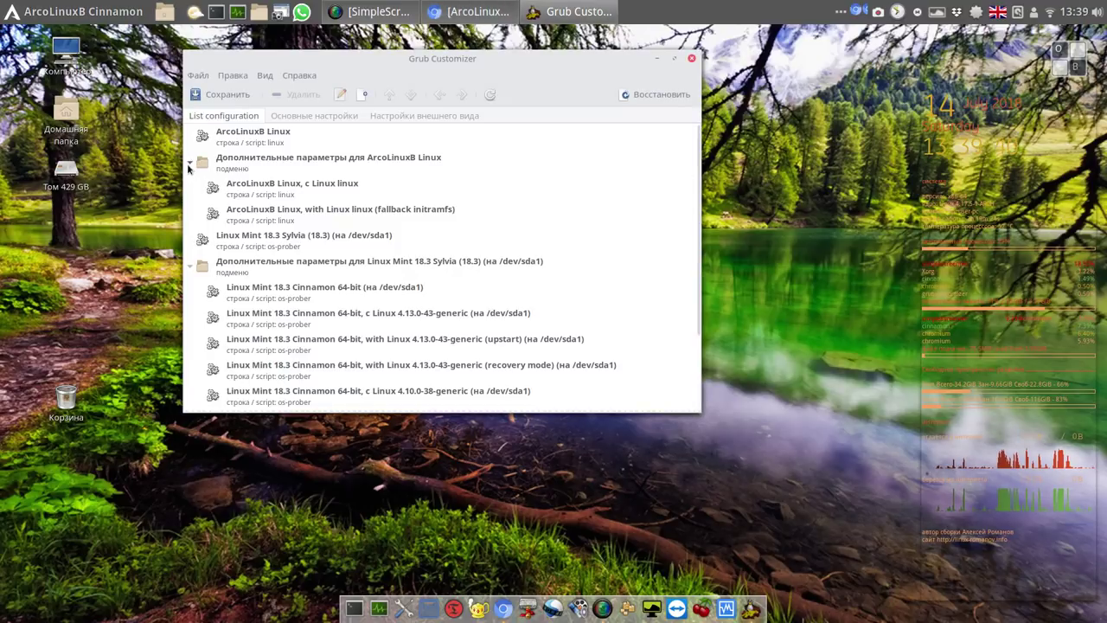
click(191, 166)
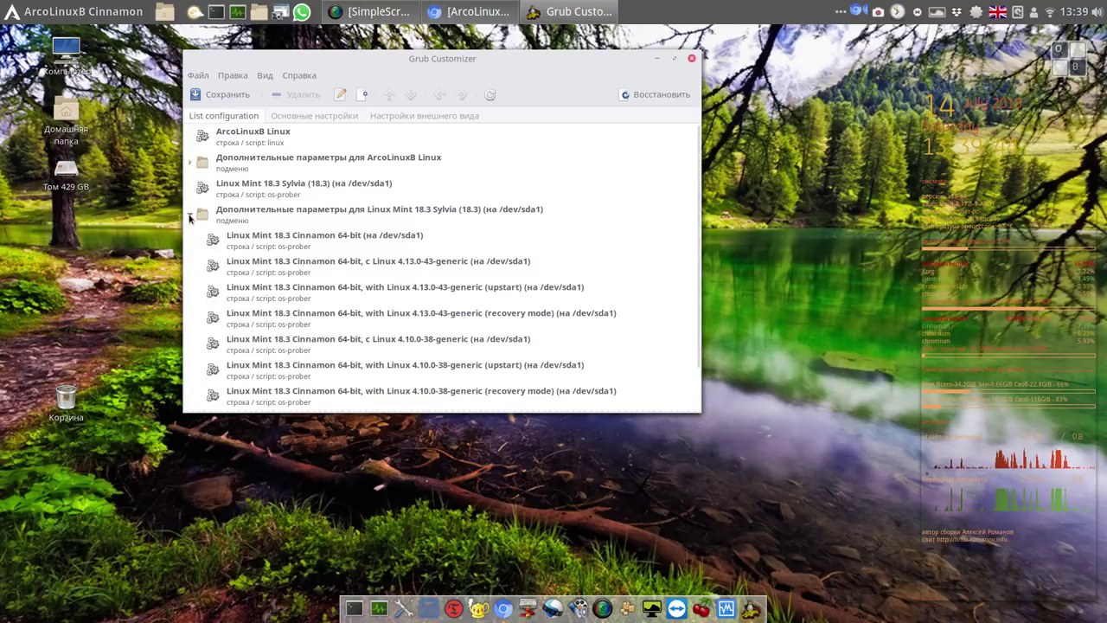
click(190, 216)
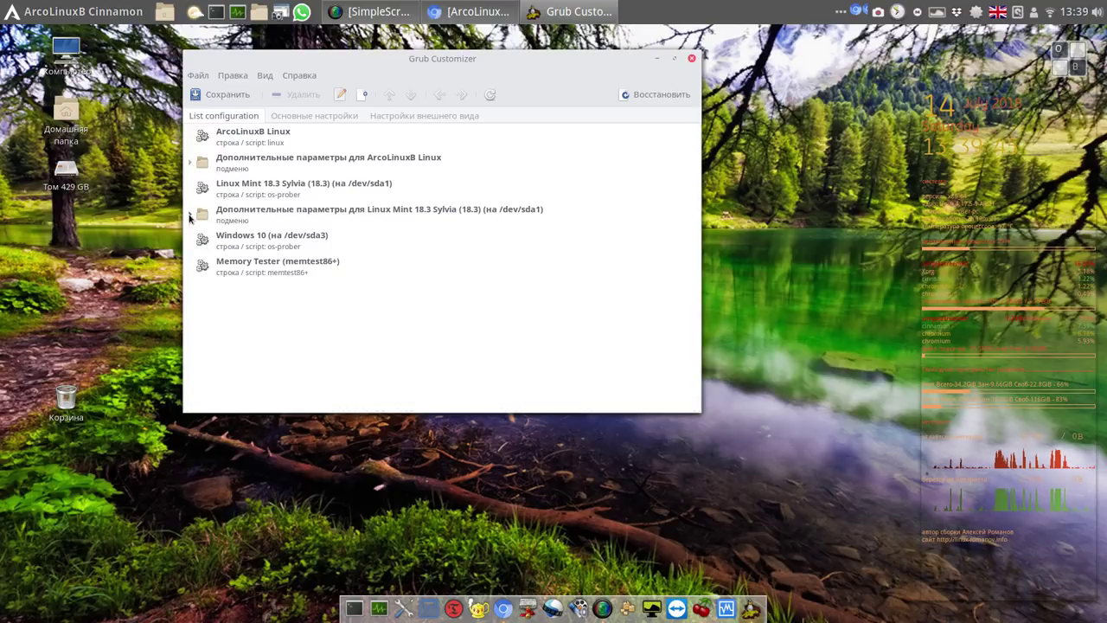
Remove the Memory Tester (memtest86+) entry from the boot list and collapse both advanced-options submenus again
click(257, 268)
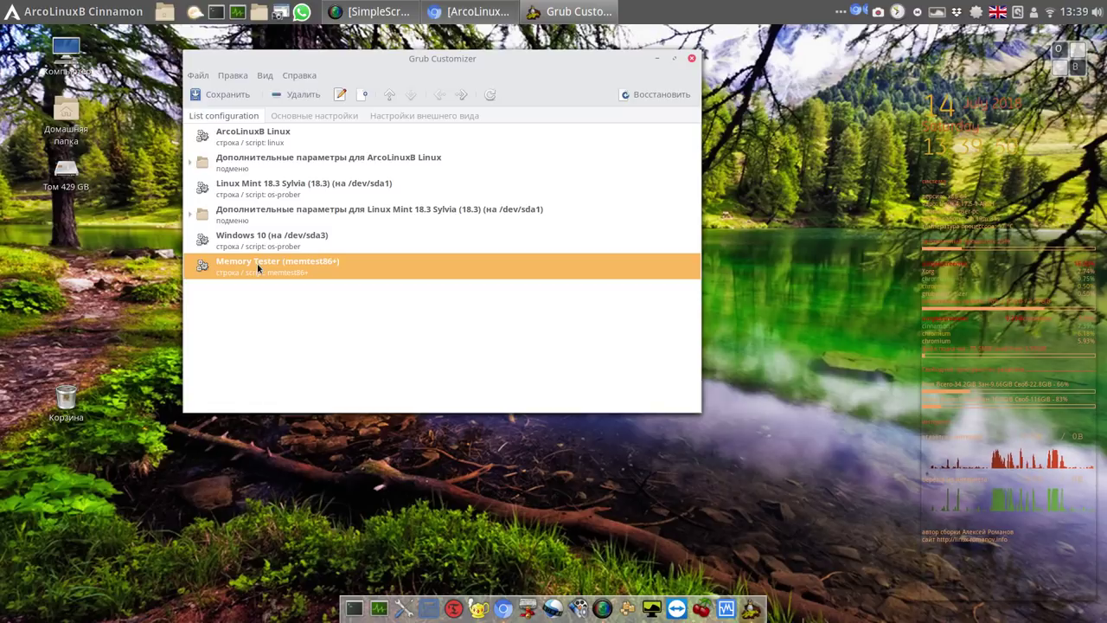
click(298, 94)
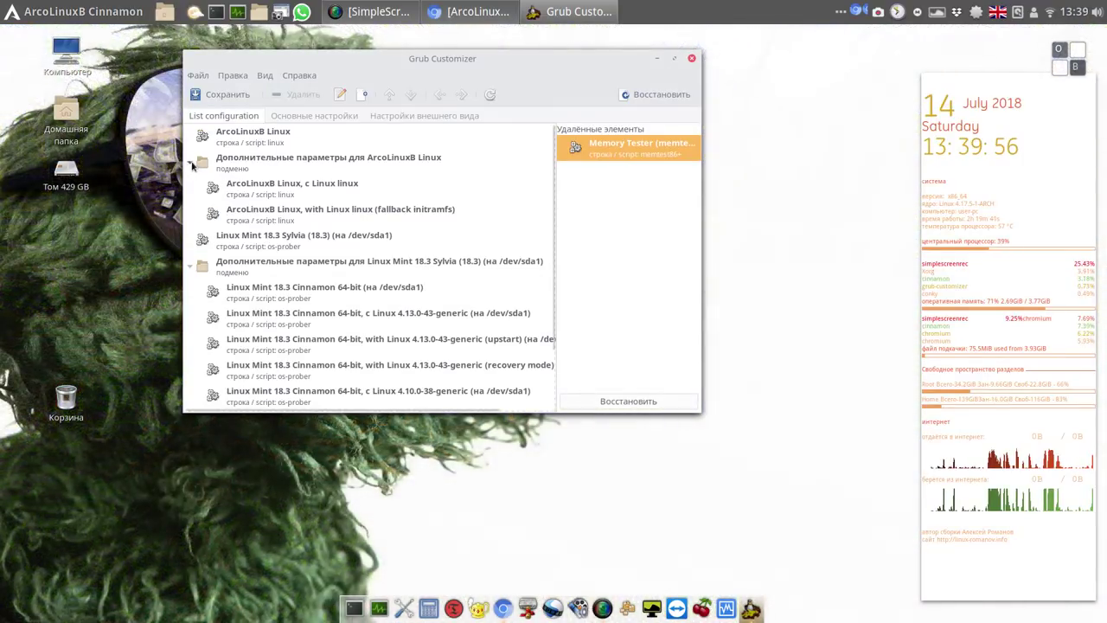
click(191, 164)
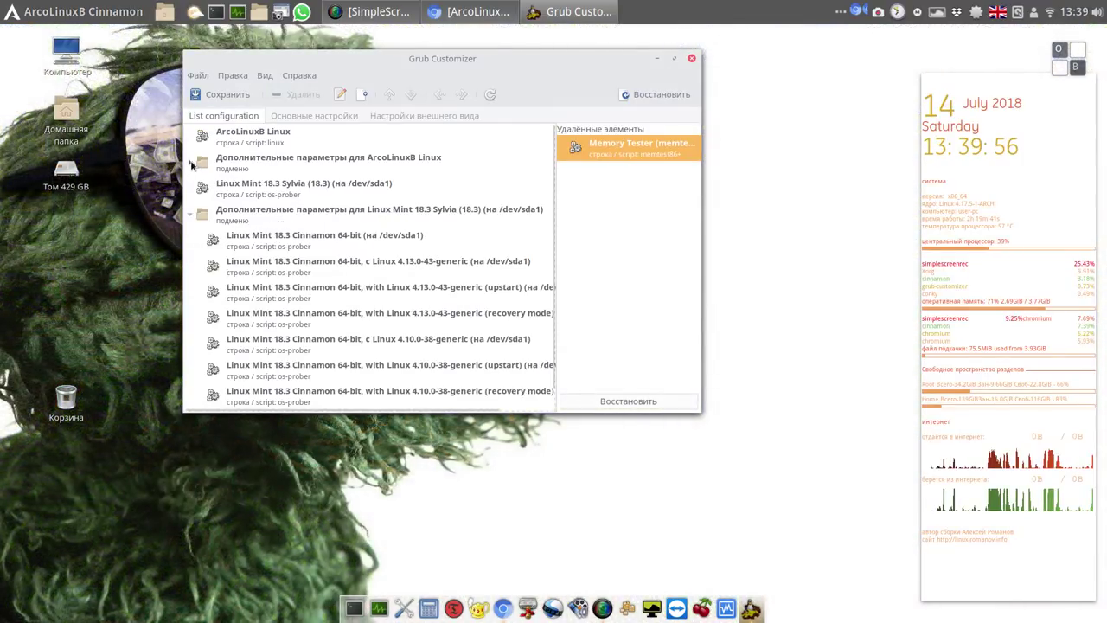
click(191, 215)
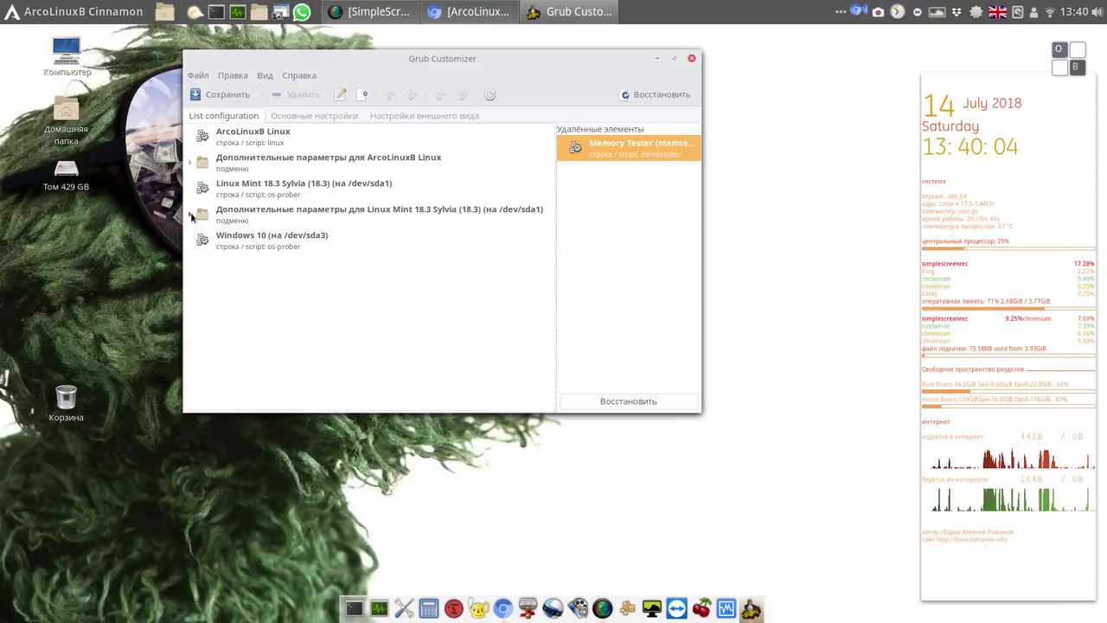
Move the ArcoLinuxB Linux boot entry below the Linux Mint 18.3 Sylvia advanced-options submenu, directly above Windows 10
click(265, 190)
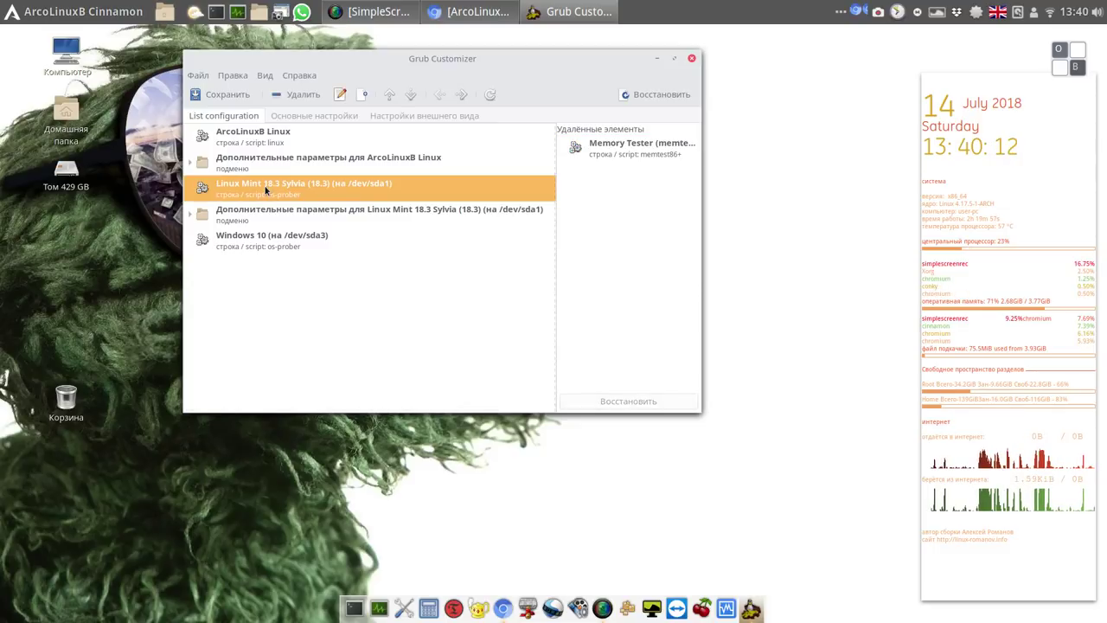
click(259, 137)
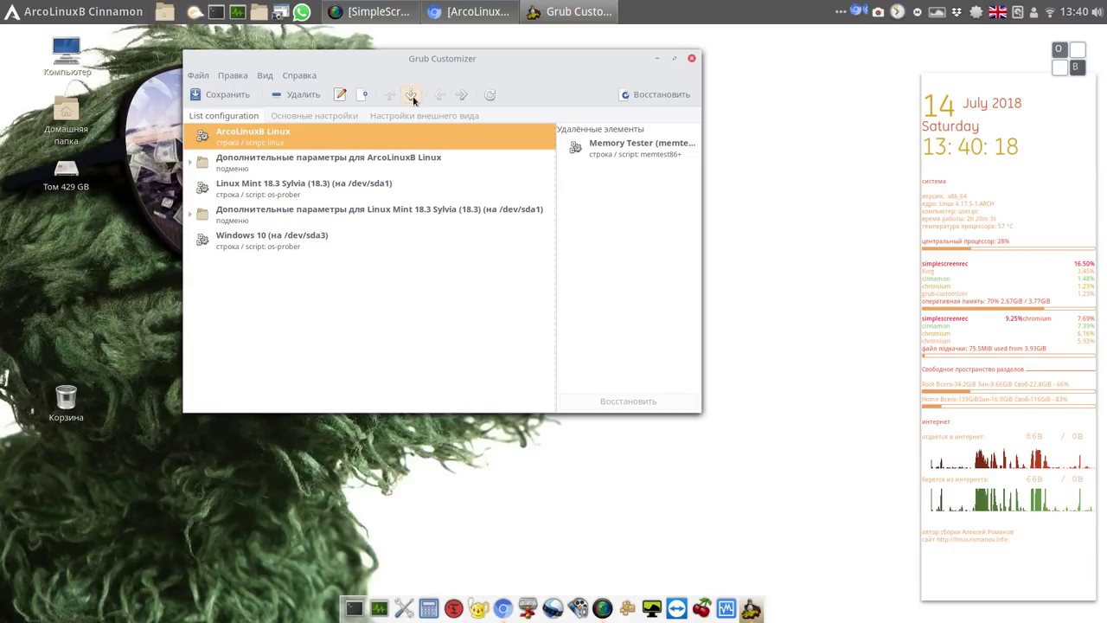
click(411, 96)
click(411, 96)
click(412, 96)
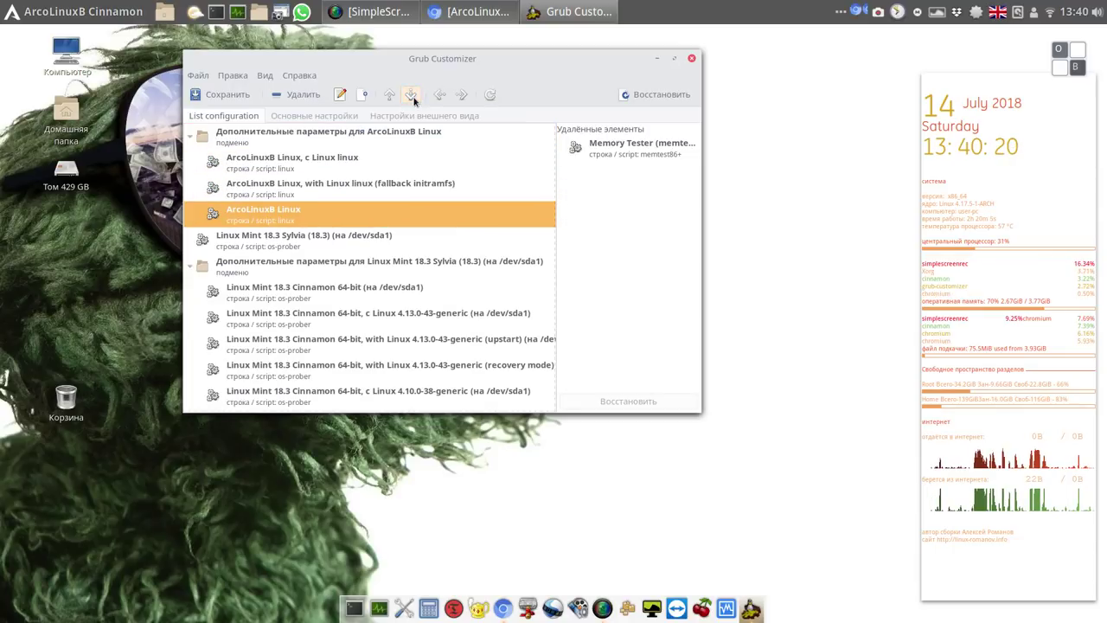
click(412, 96)
click(412, 96)
click(412, 96)
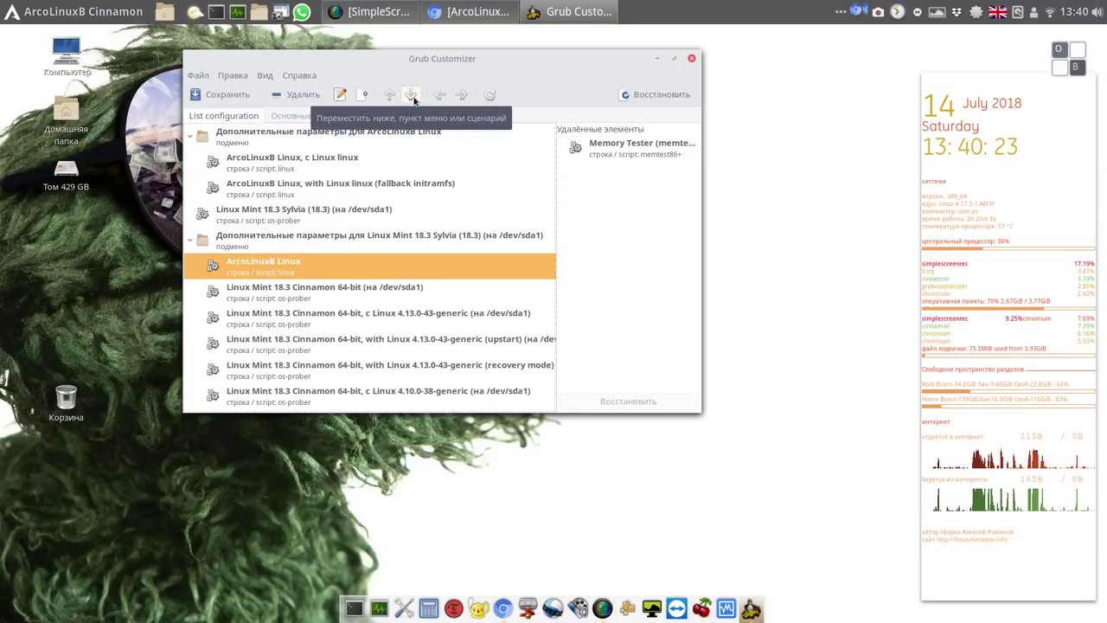
click(412, 96)
click(411, 96)
click(412, 96)
click(412, 96)
click(412, 96)
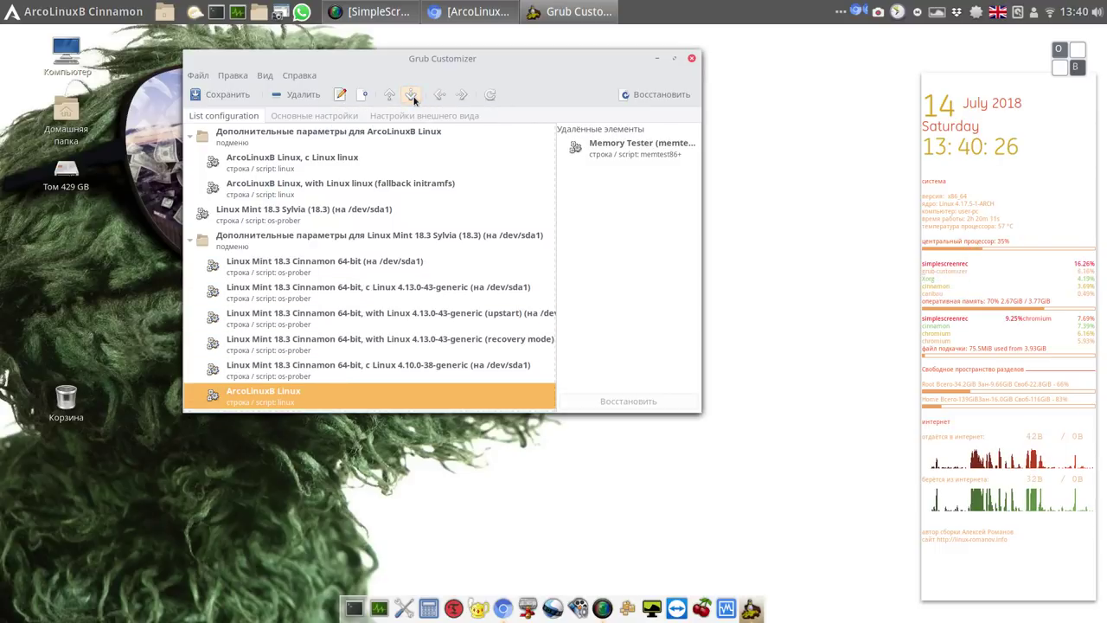
click(412, 96)
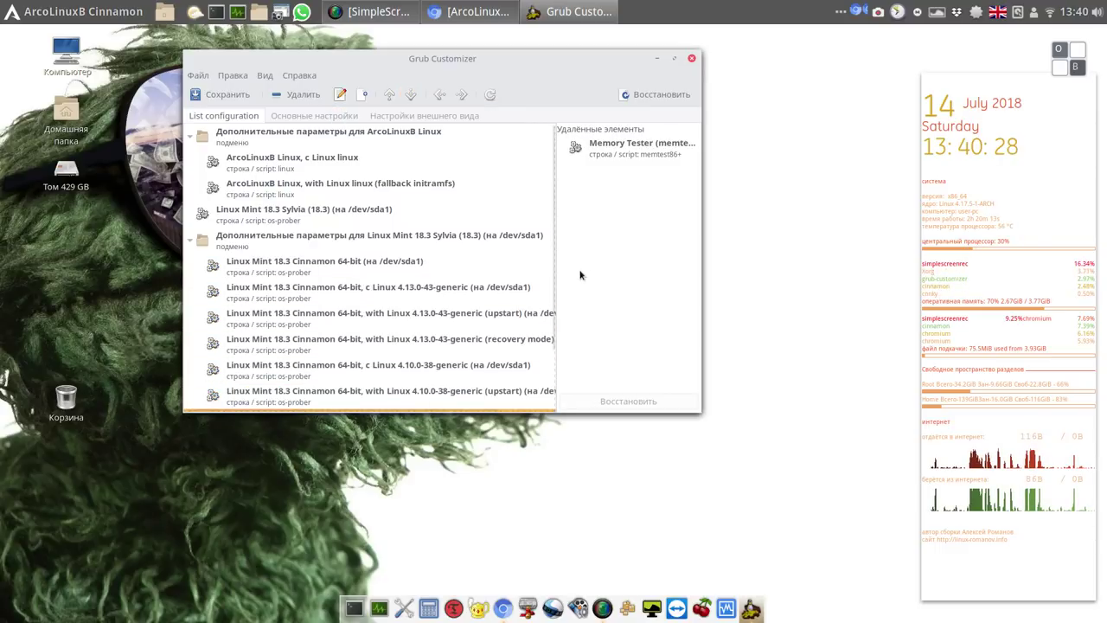
drag(553, 292, 553, 378)
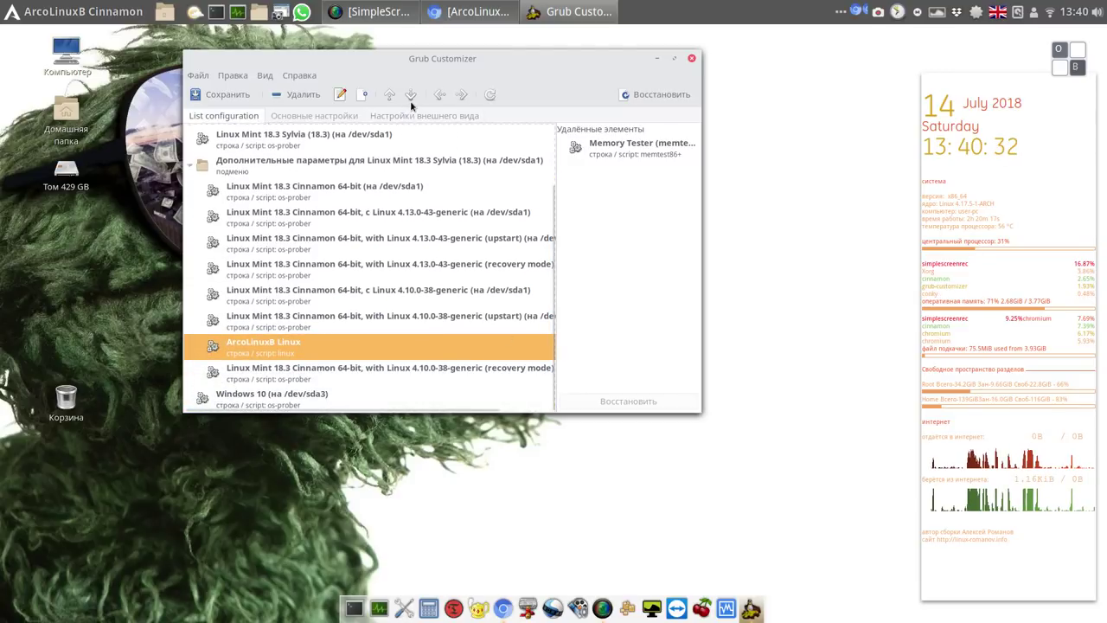
click(411, 97)
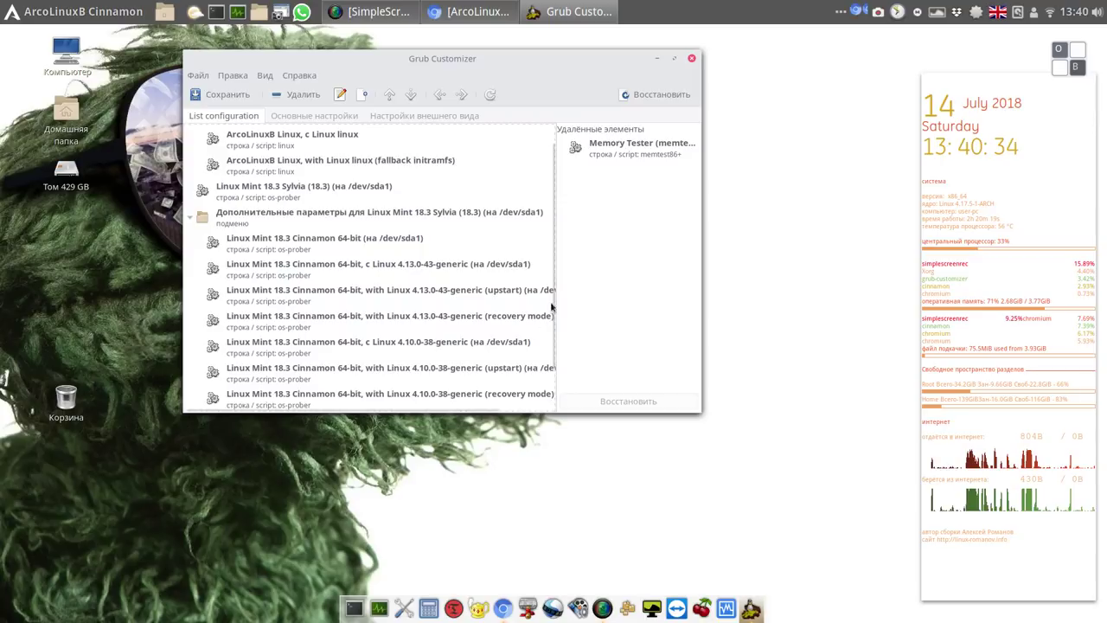
scroll(554, 272, down, 1)
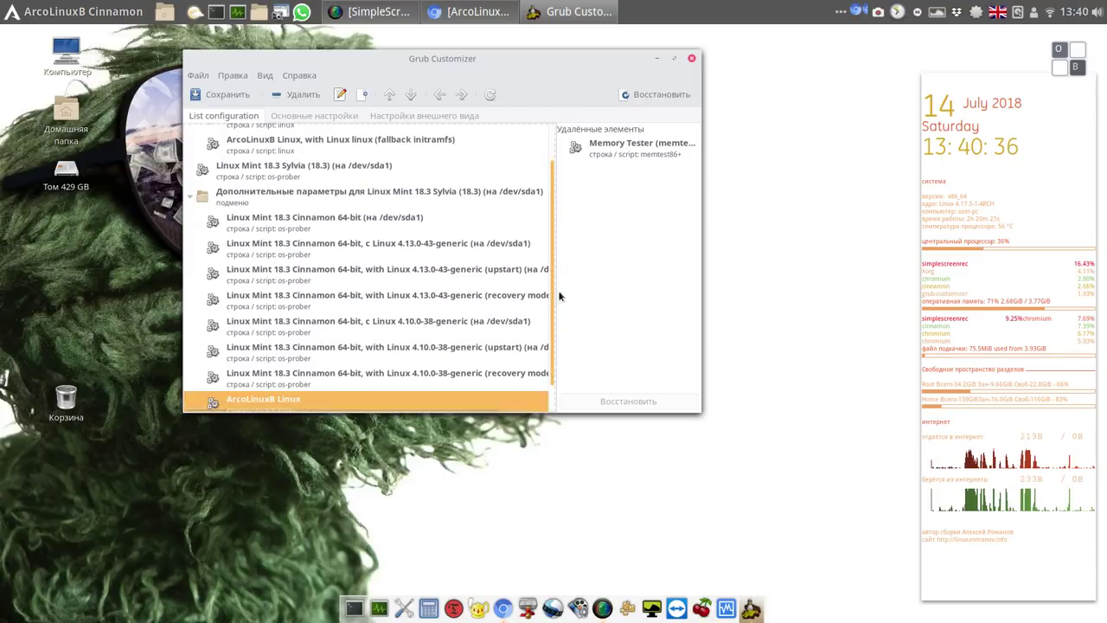
click(413, 94)
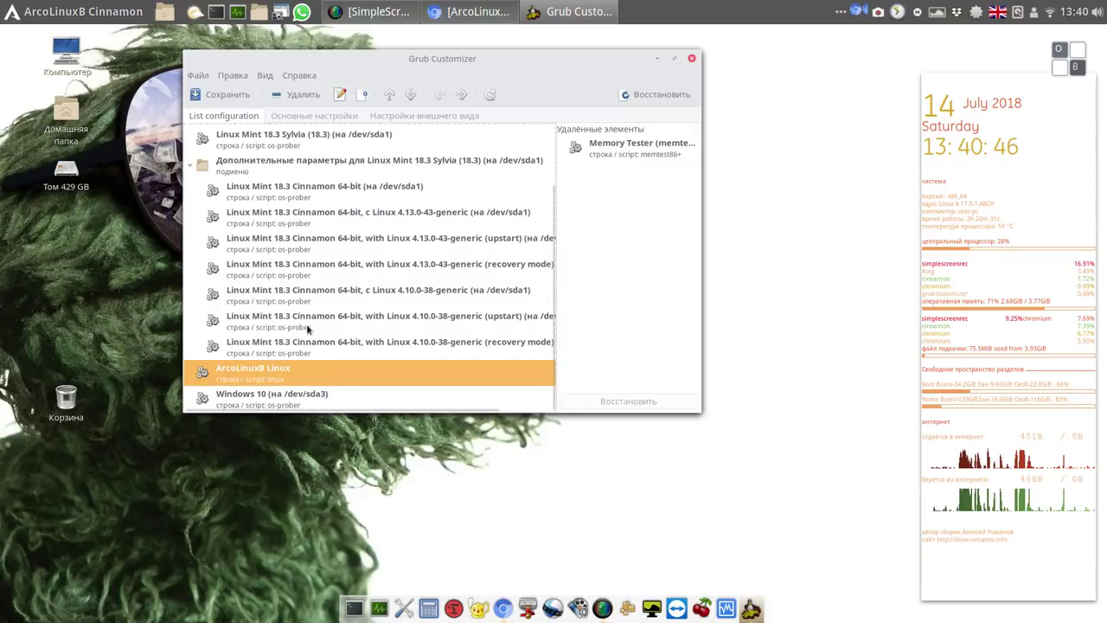
Move the ArcoLinuxB Linux advanced-options submenu below the Linux Mint submenu to sit directly under the ArcoLinuxB Linux entry
scroll(337, 329, up, 3)
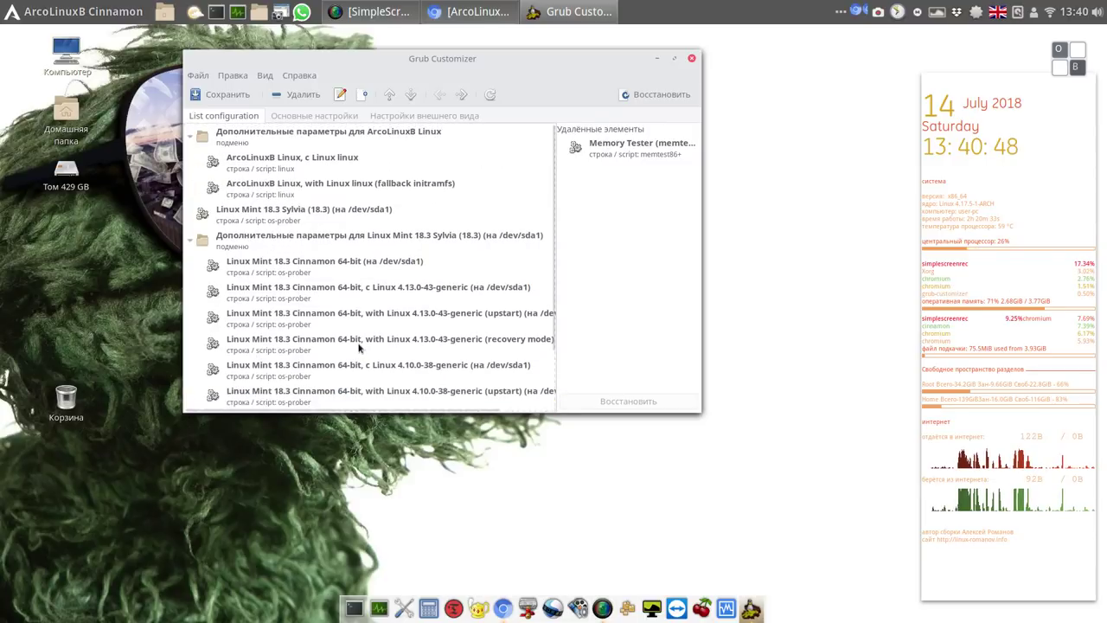
click(231, 139)
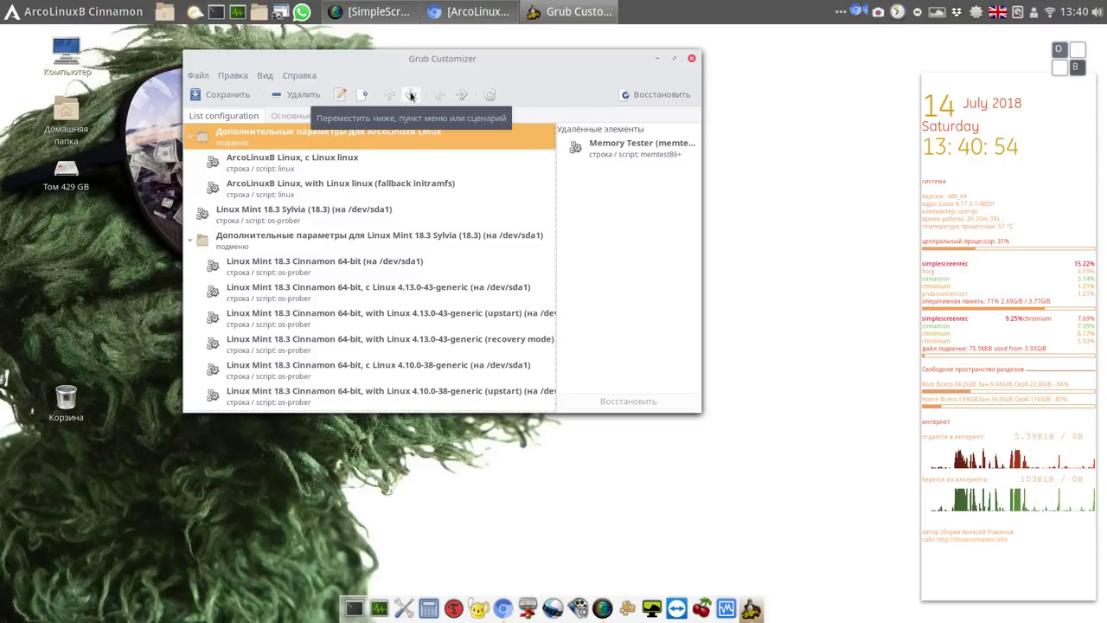
click(411, 95)
click(411, 96)
click(411, 95)
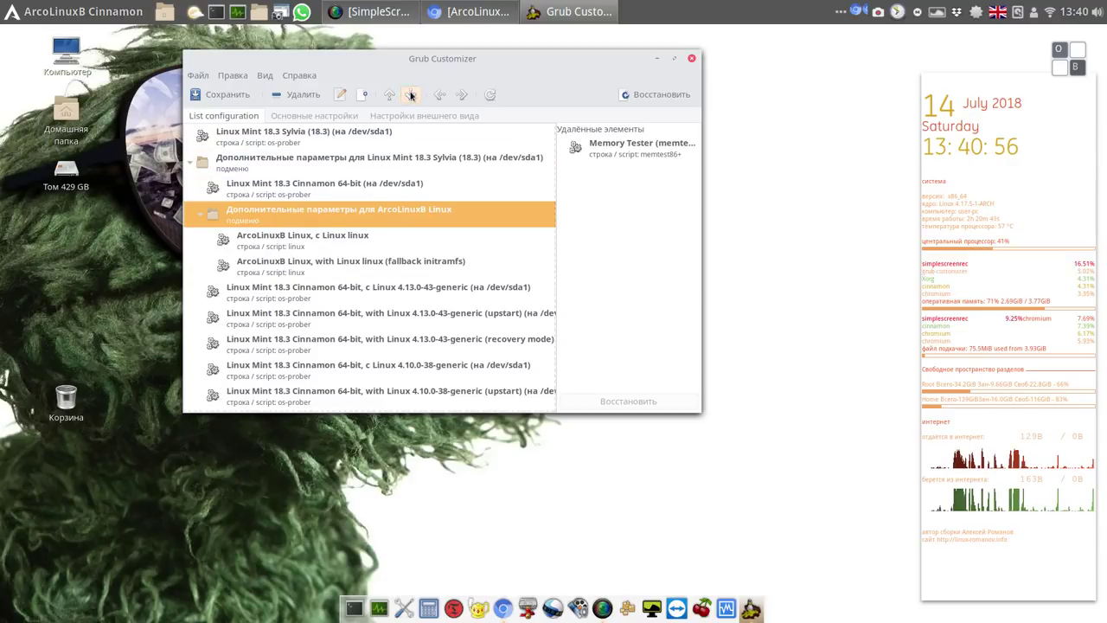
click(410, 95)
click(411, 96)
click(411, 95)
click(411, 95)
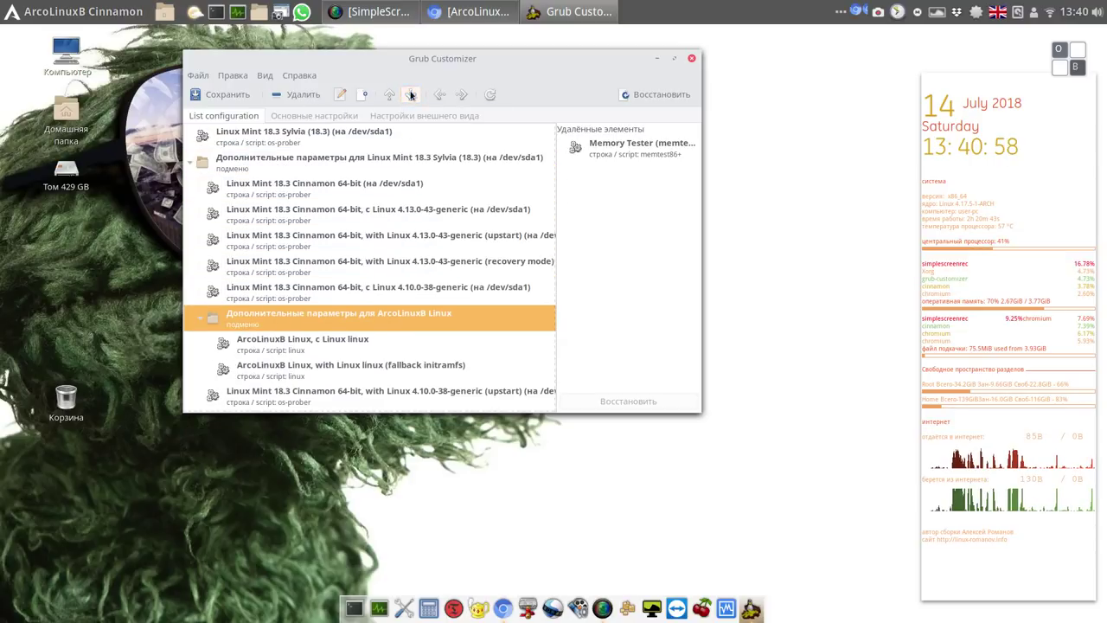
click(411, 95)
click(412, 94)
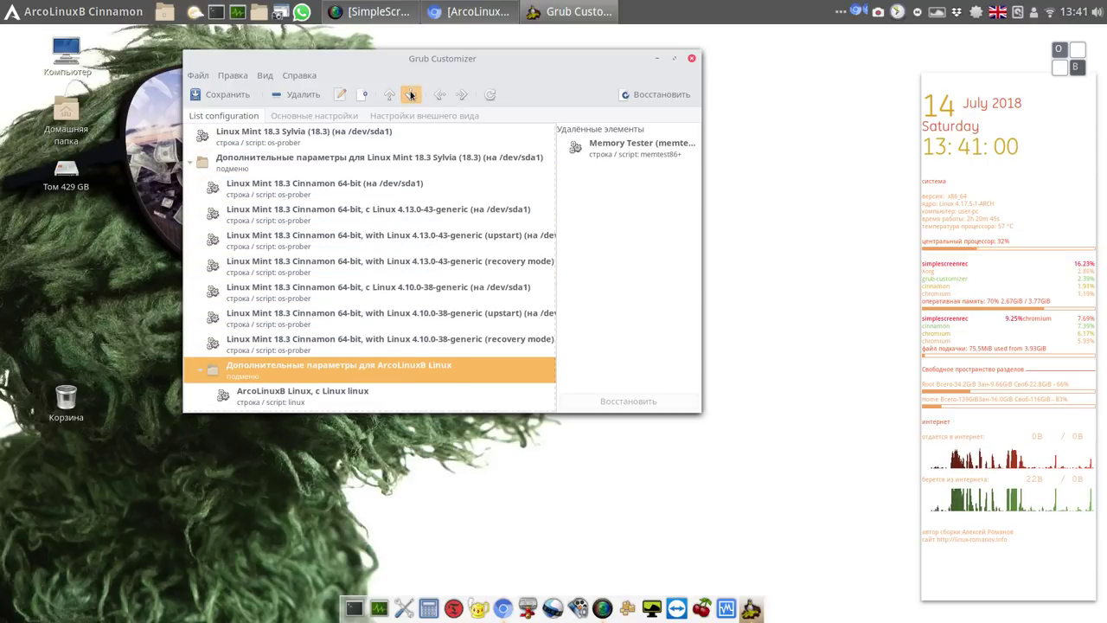
click(412, 95)
click(412, 94)
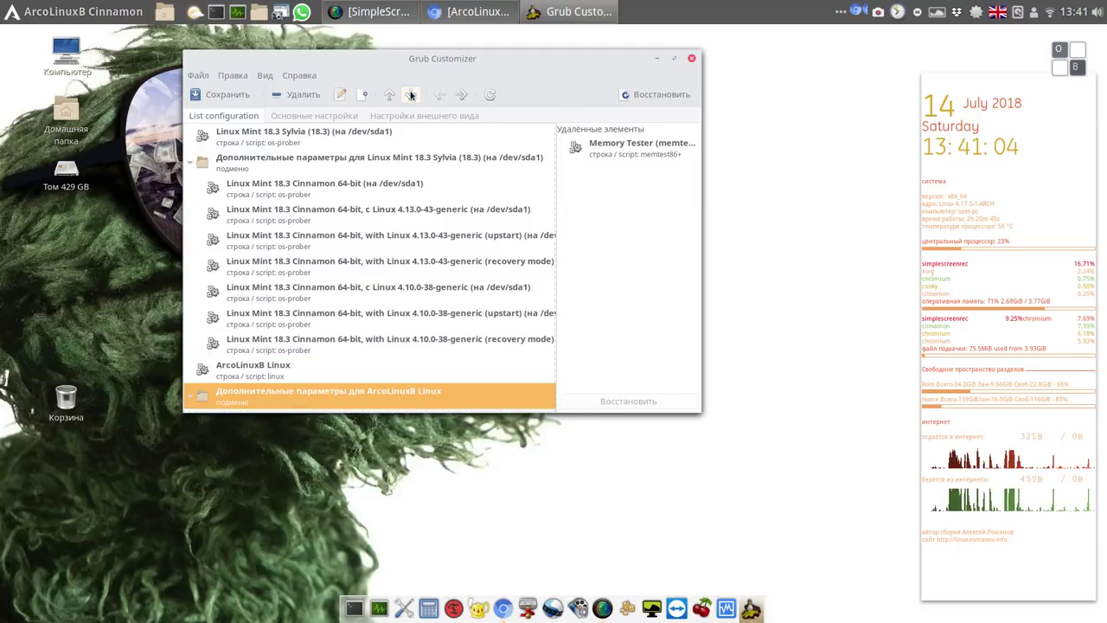
Collapse the Linux Mint and ArcoLinuxB advanced-options submenus and select the Windows 10 entry
click(192, 163)
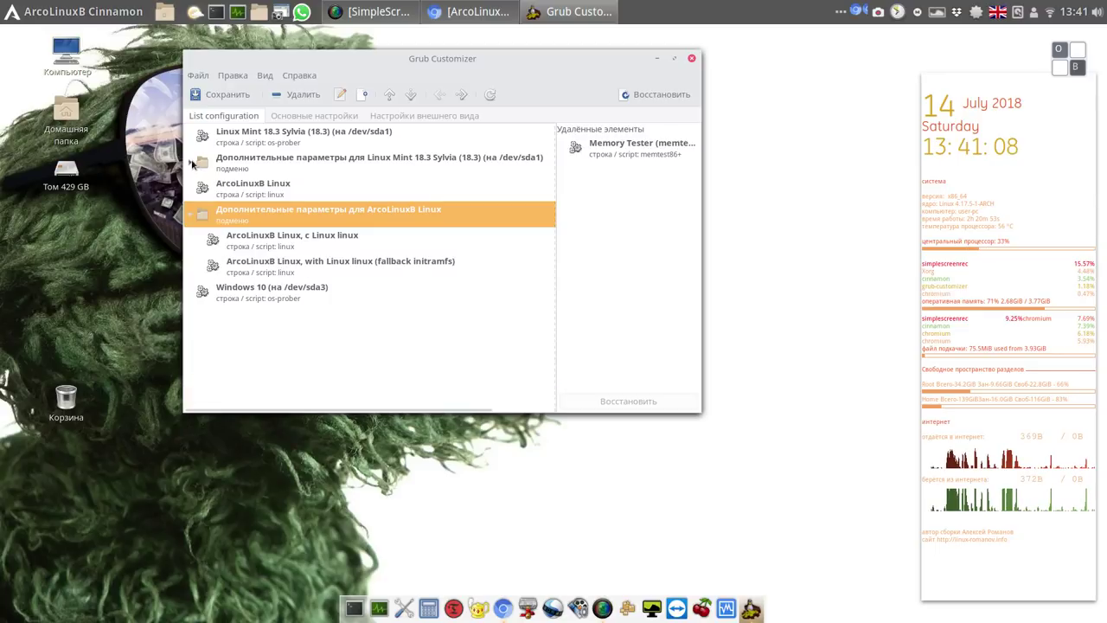
click(273, 188)
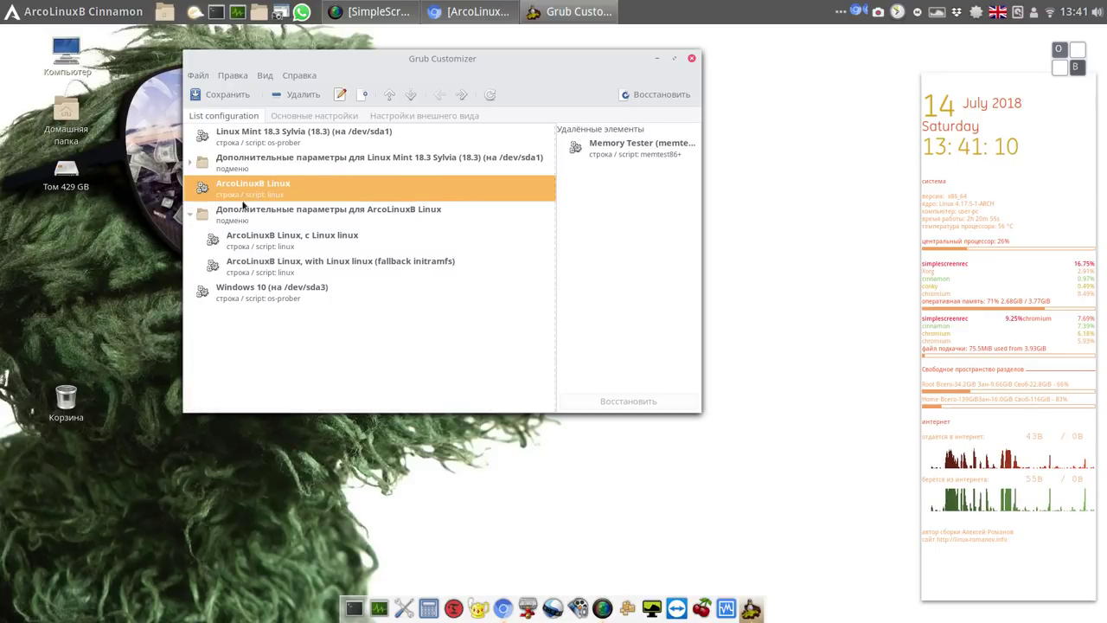
click(191, 215)
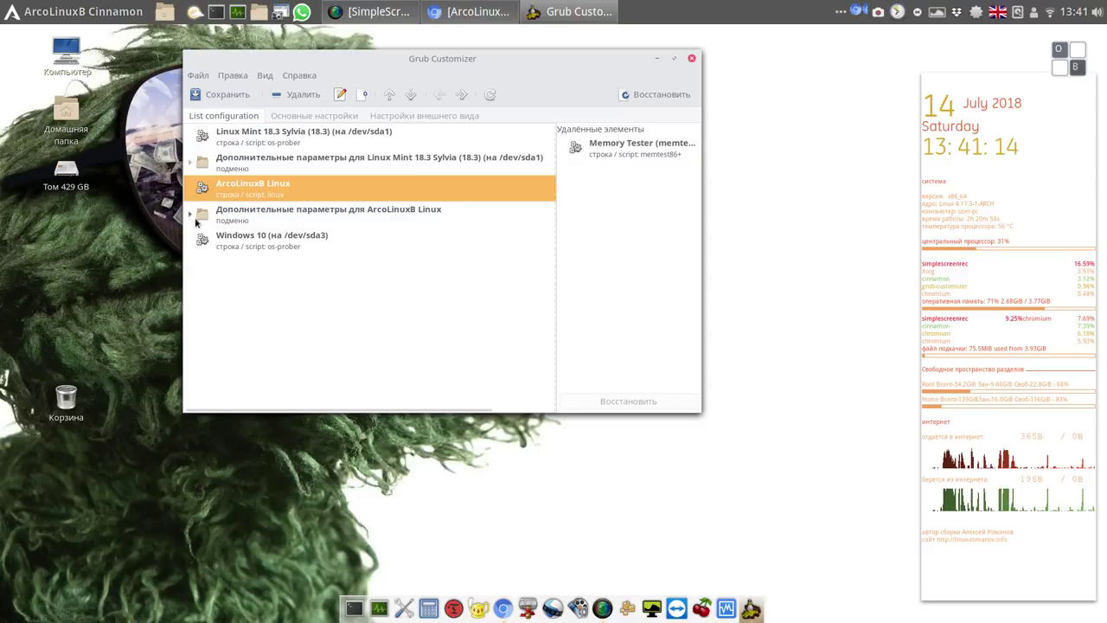
click(250, 242)
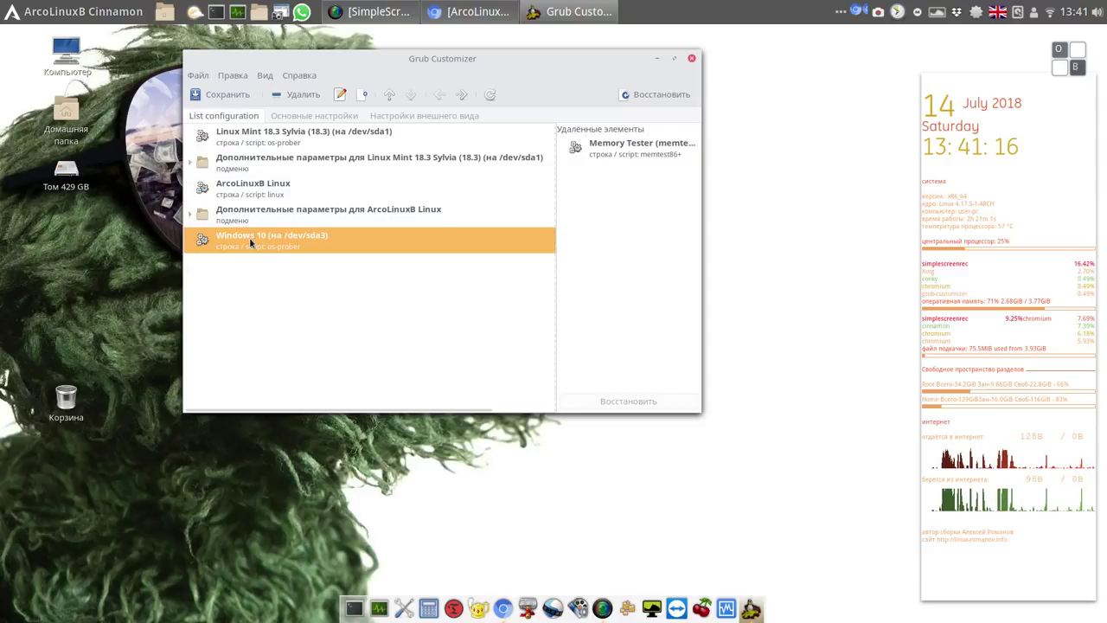
Set the default boot entry to Linux Mint 18.3 Sylvia (18.3) on /dev/sda1 in the general settings
click(312, 119)
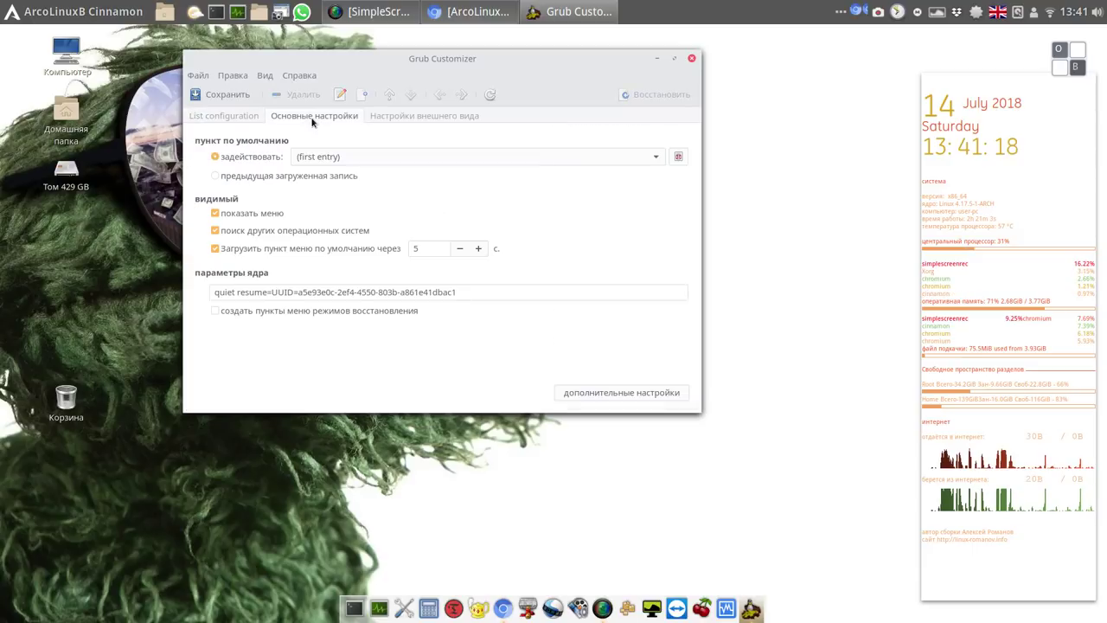
click(655, 156)
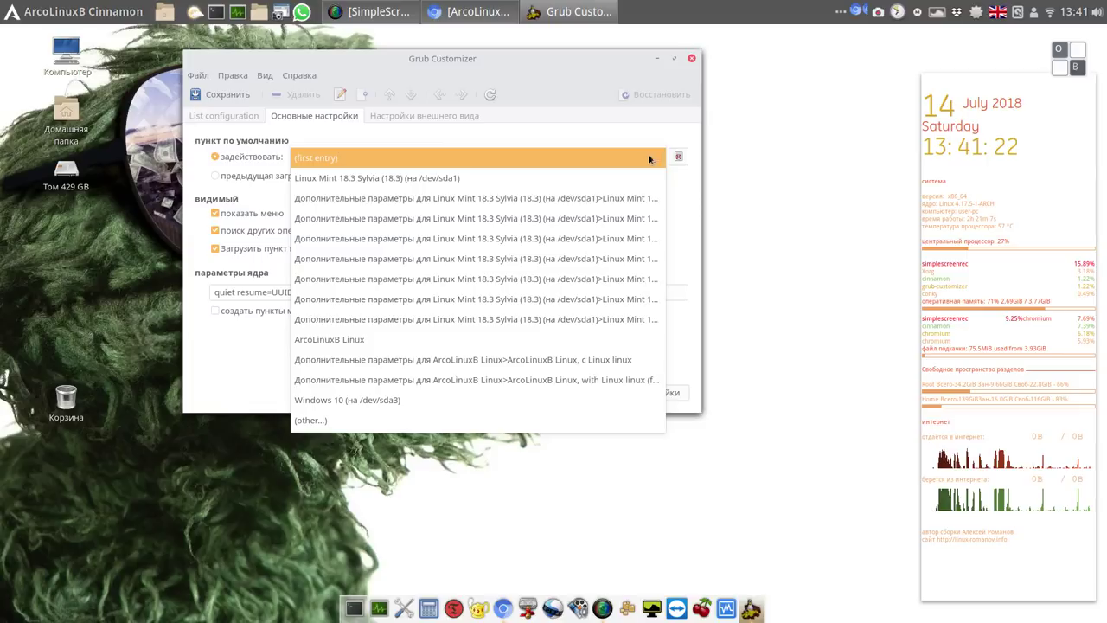
click(611, 178)
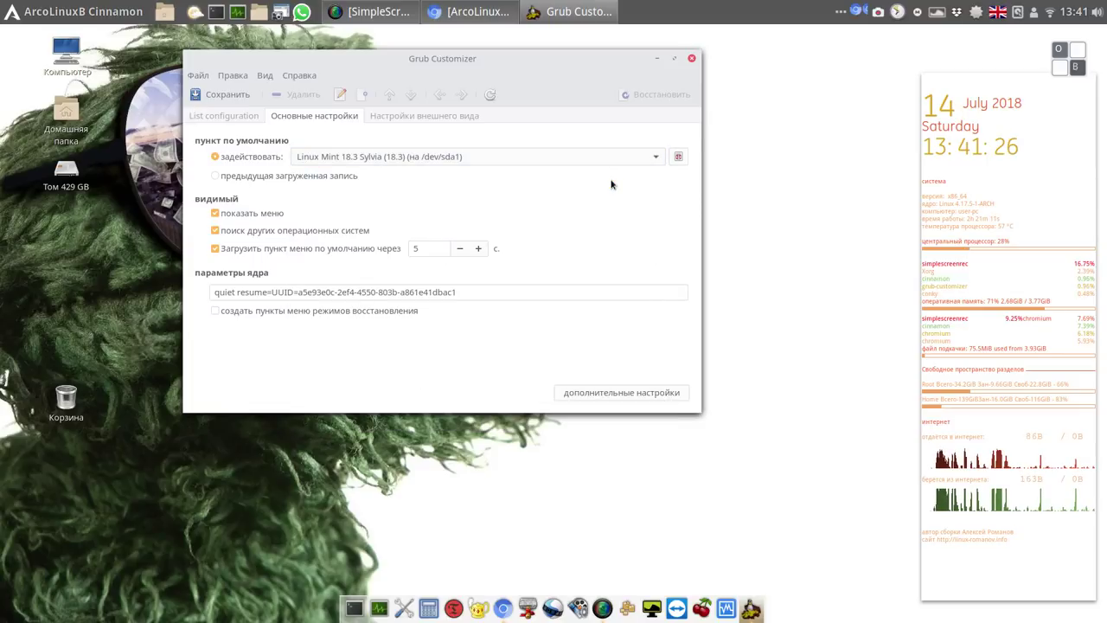
Set the delay before the default entry boots to 10 seconds
click(477, 249)
click(477, 248)
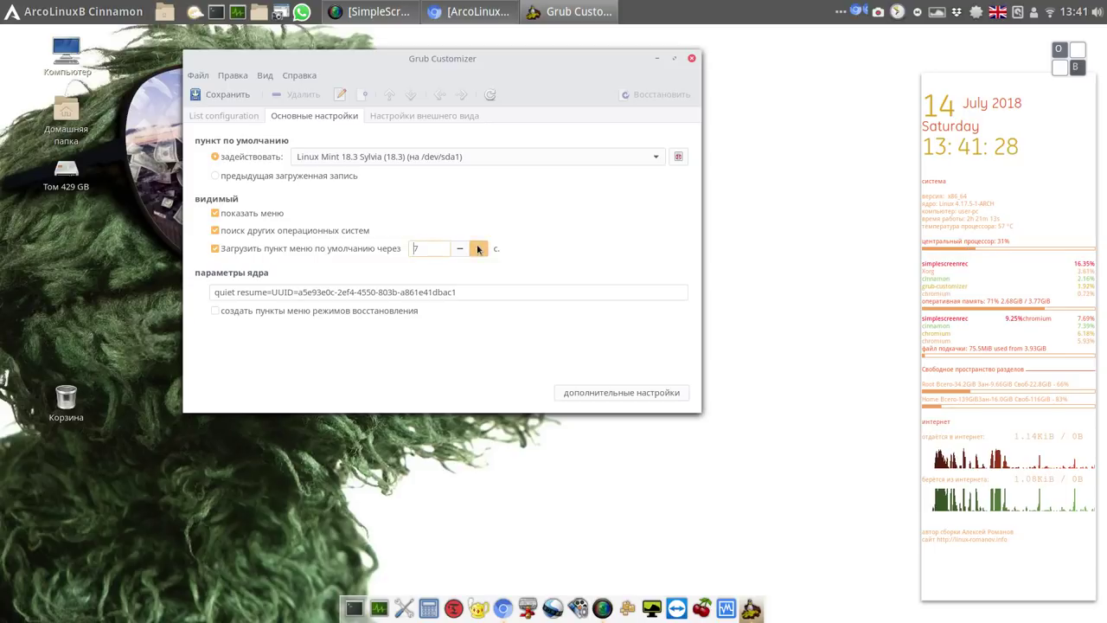
click(478, 248)
click(477, 248)
click(477, 248)
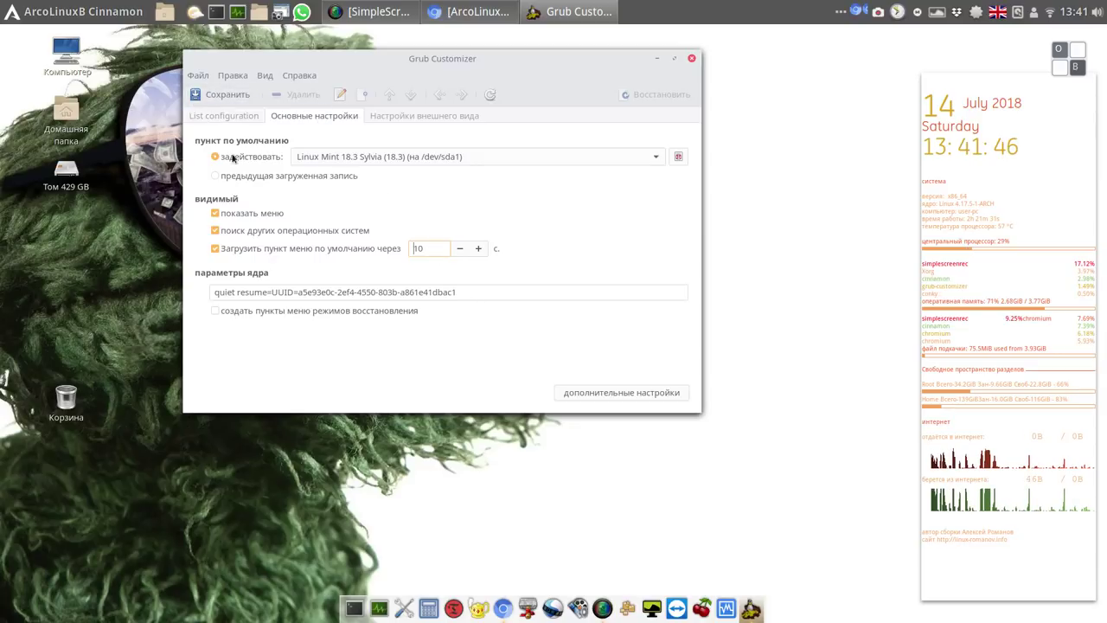
Return to the boot entry list, try to save the GRUB configuration, and minimize the window
click(230, 118)
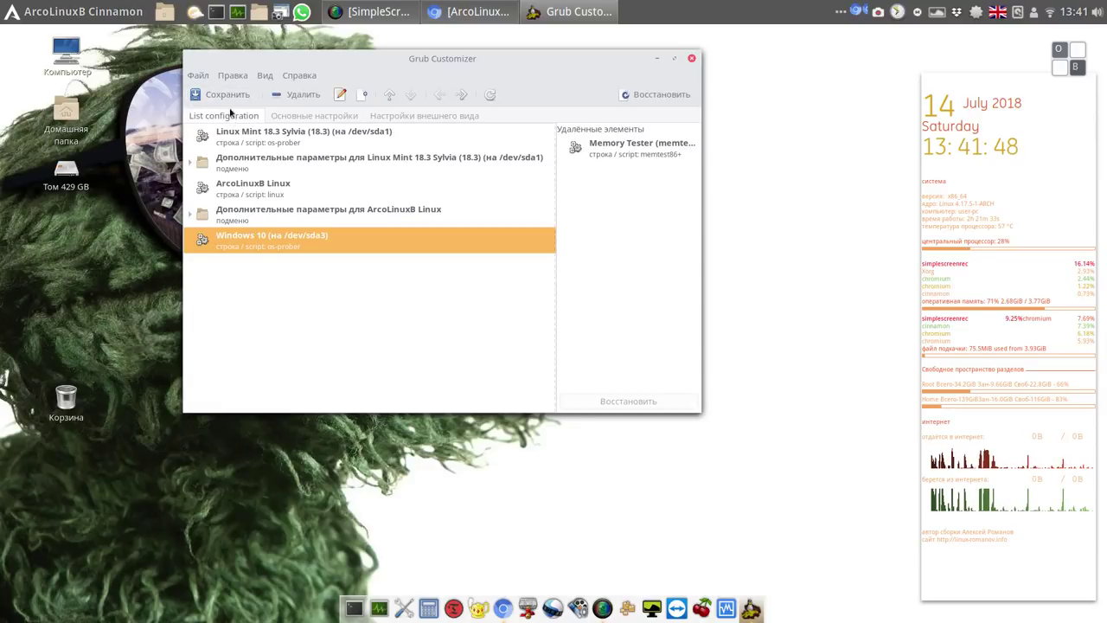
click(233, 97)
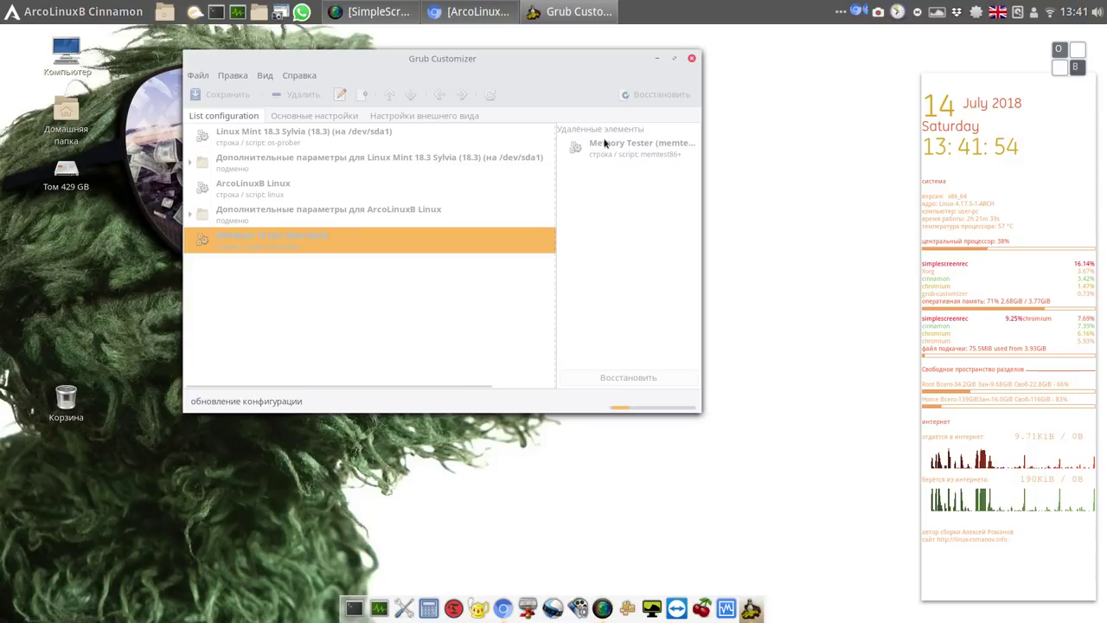
click(657, 57)
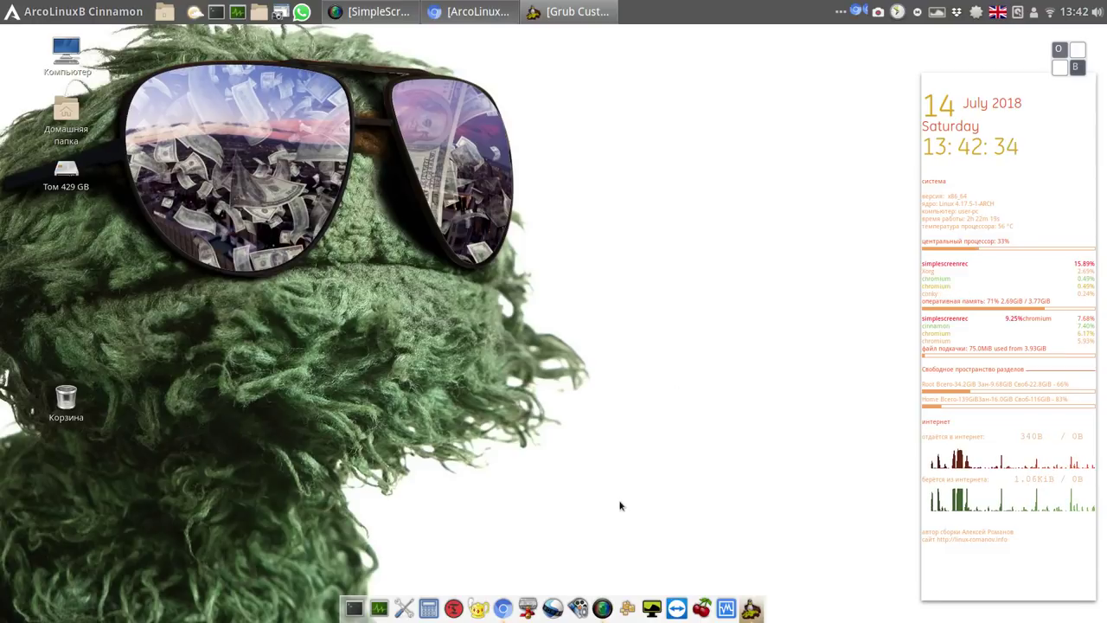
Browse the installed applications by category, including Internet, Office, Accessibility and the full Accessories list, and close the application menu
click(69, 16)
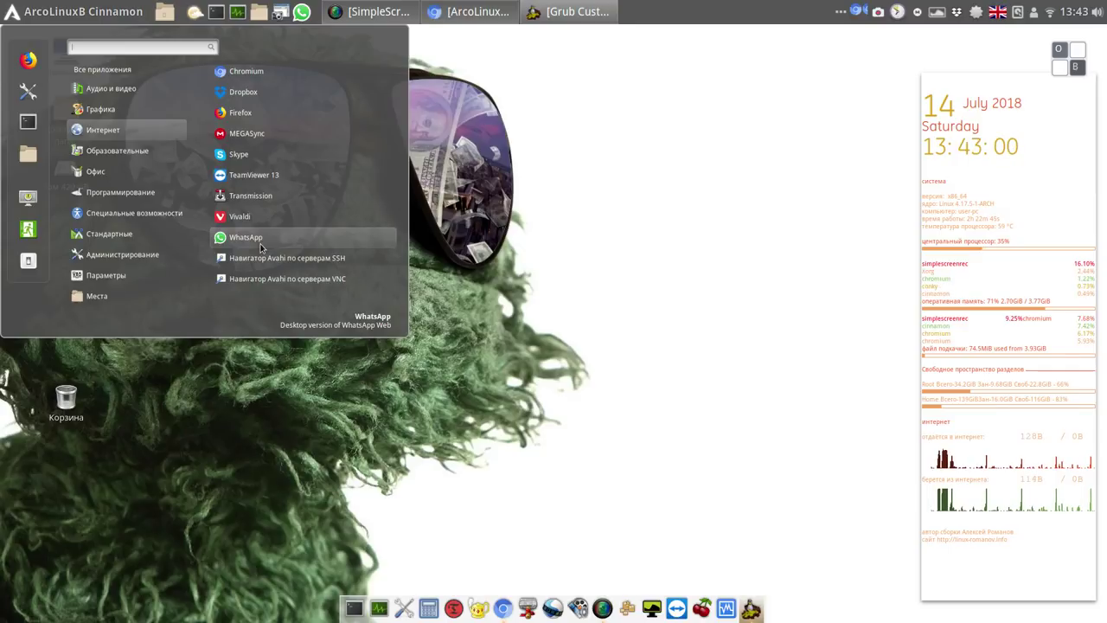
mouse_move(102, 176)
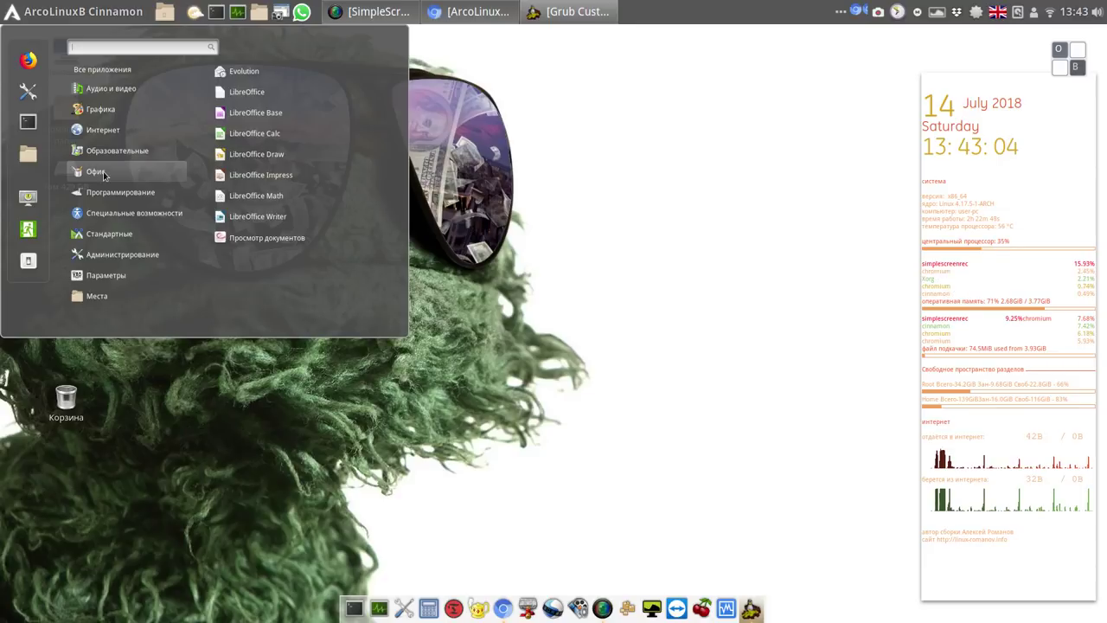
mouse_move(121, 214)
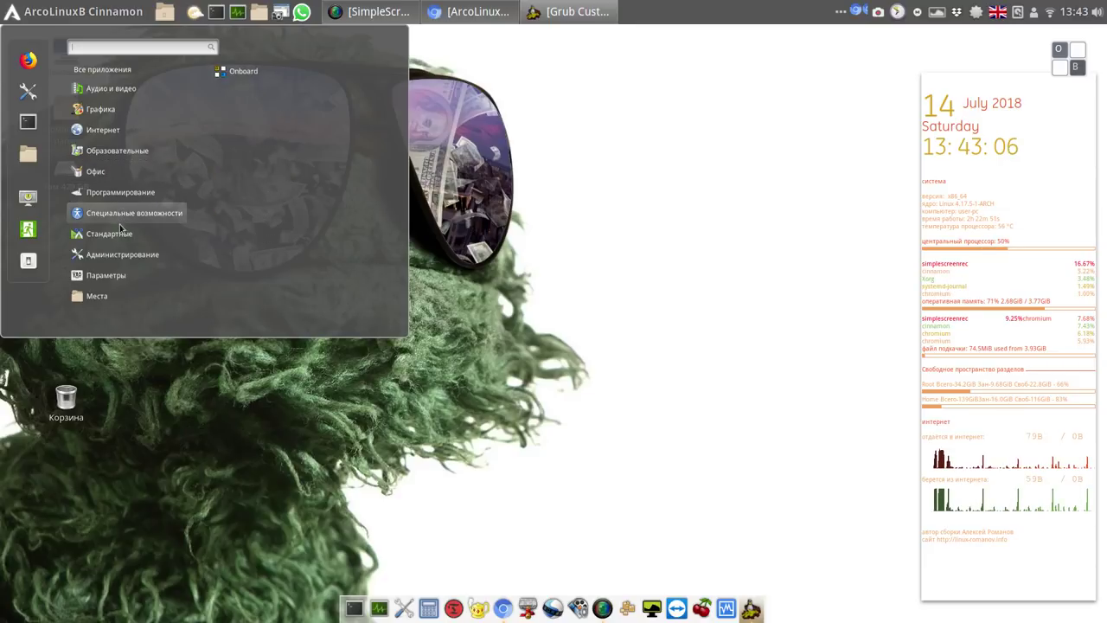
mouse_move(122, 239)
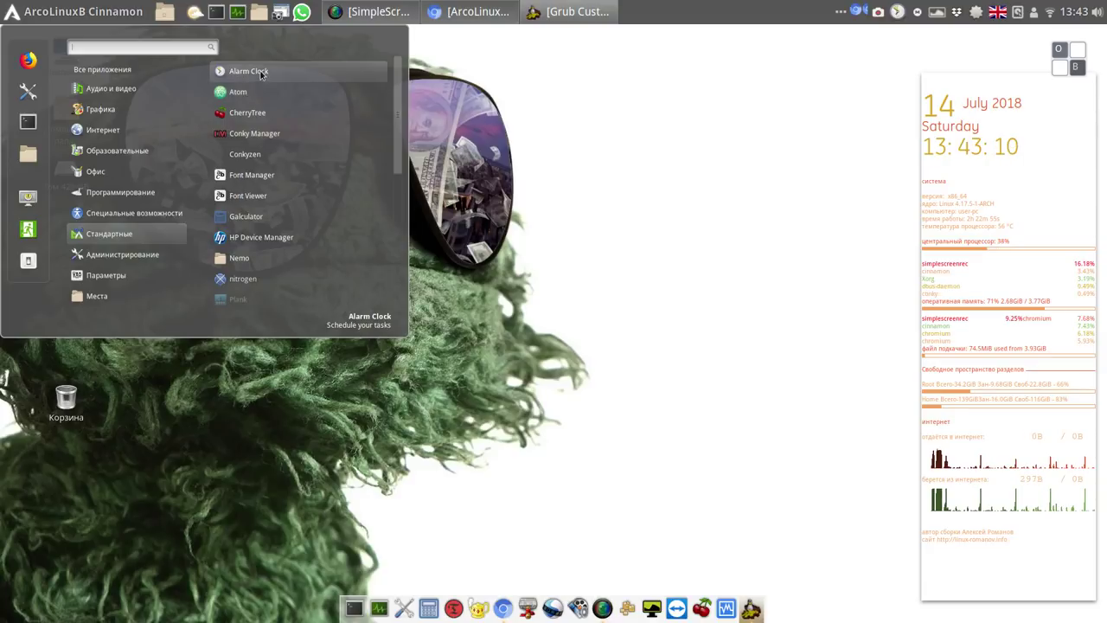
scroll(402, 108, down, 1)
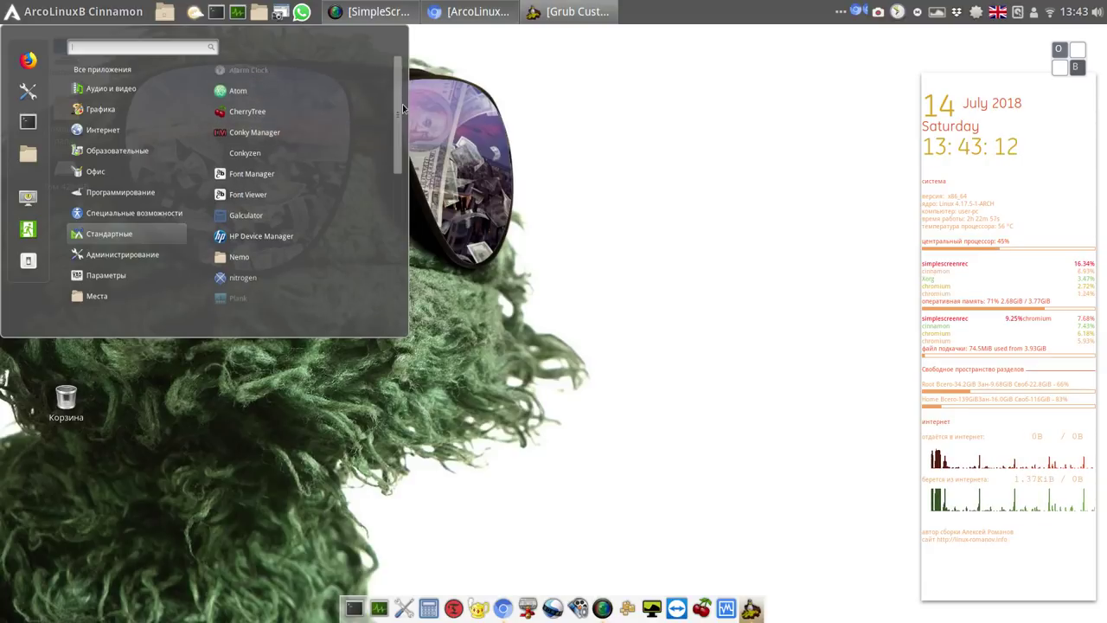
drag(402, 108, 443, 253)
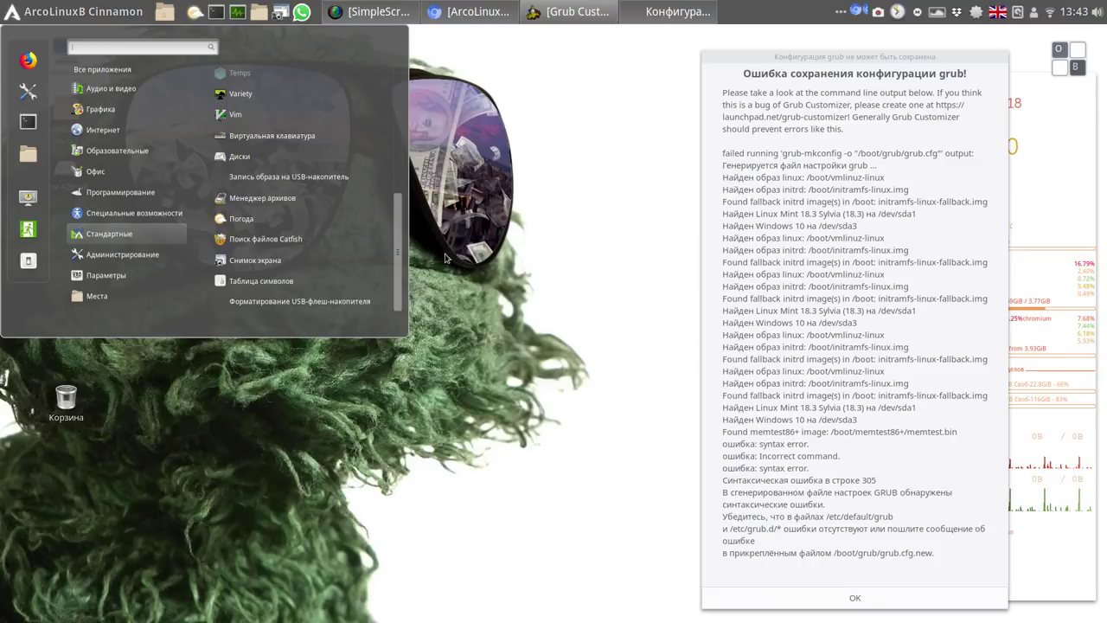
click(512, 132)
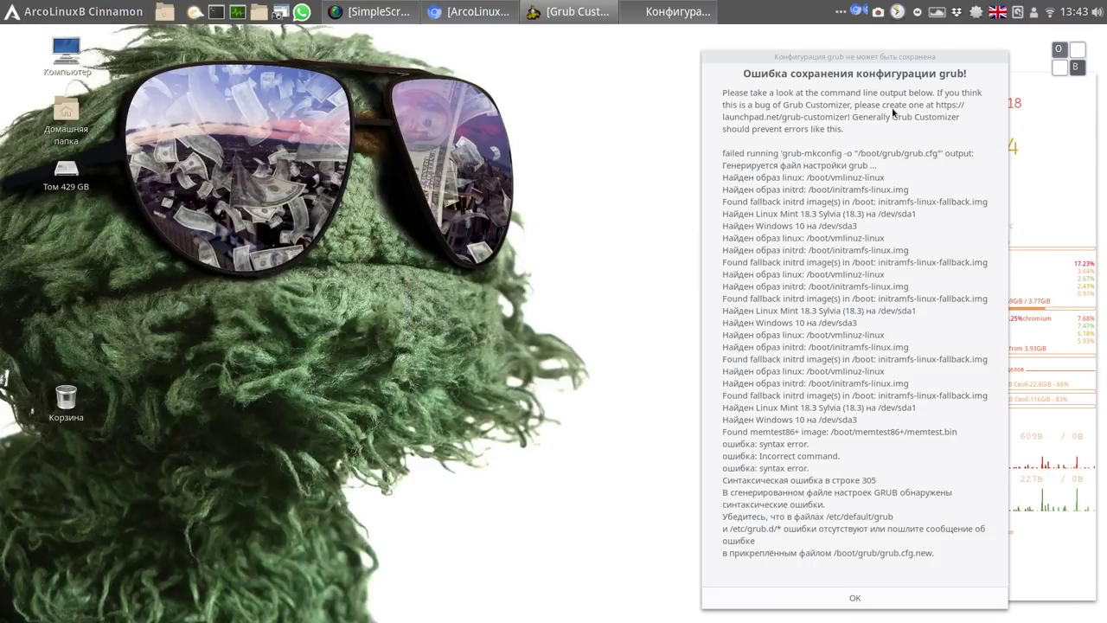
Dismiss the GRUB save error report and collapse the Linux Mint and ArcoLinuxB additional-options submenus in the Grub Customizer boot list
drag(936, 61, 775, 41)
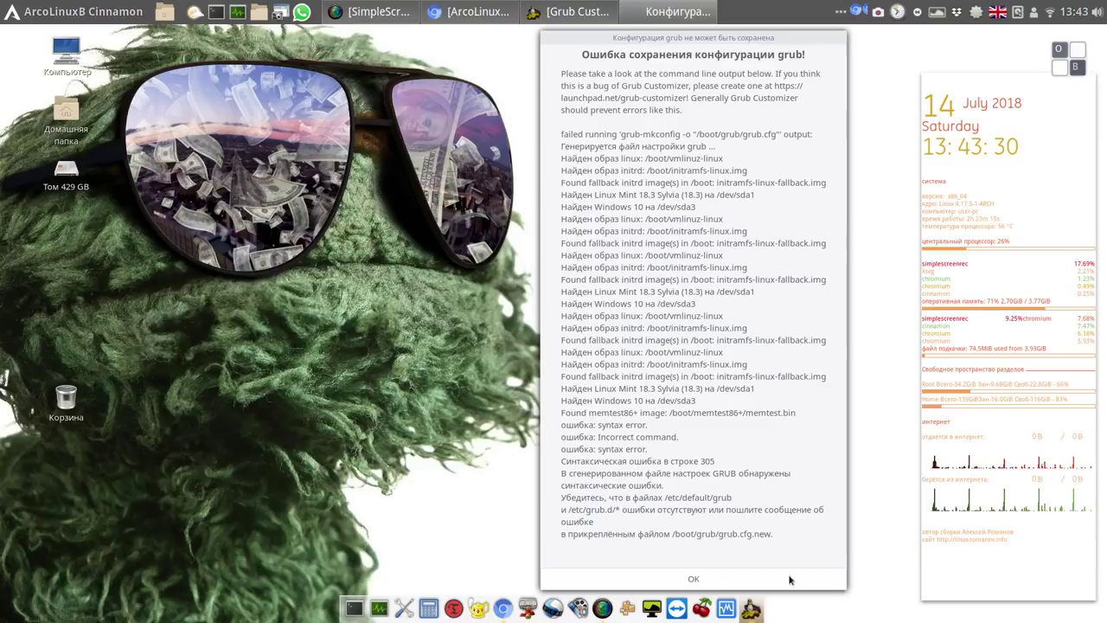
click(718, 585)
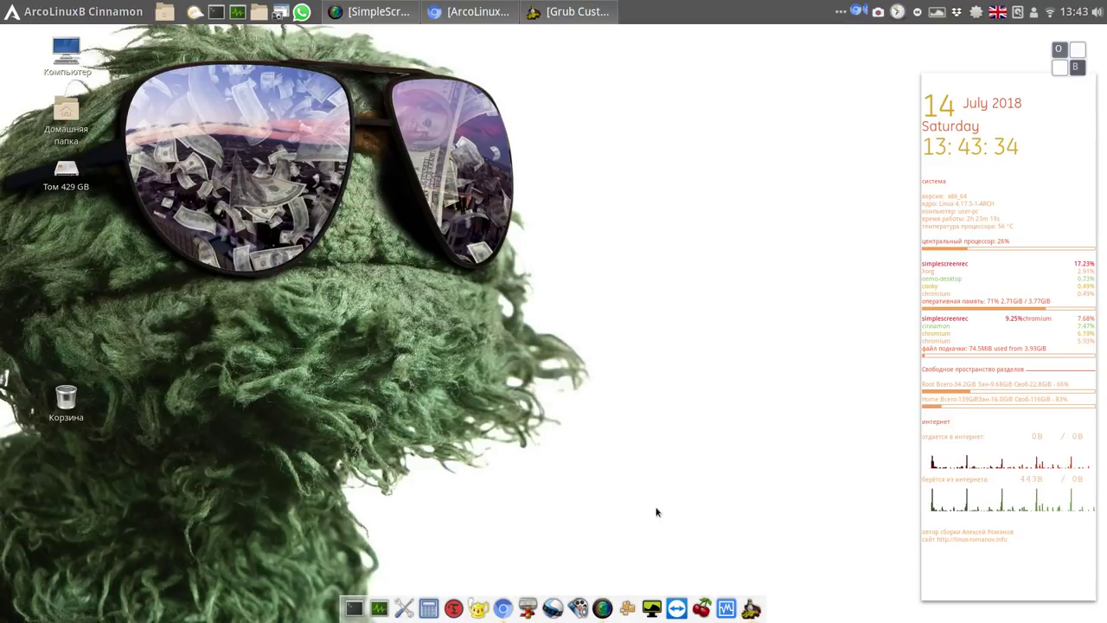
click(605, 12)
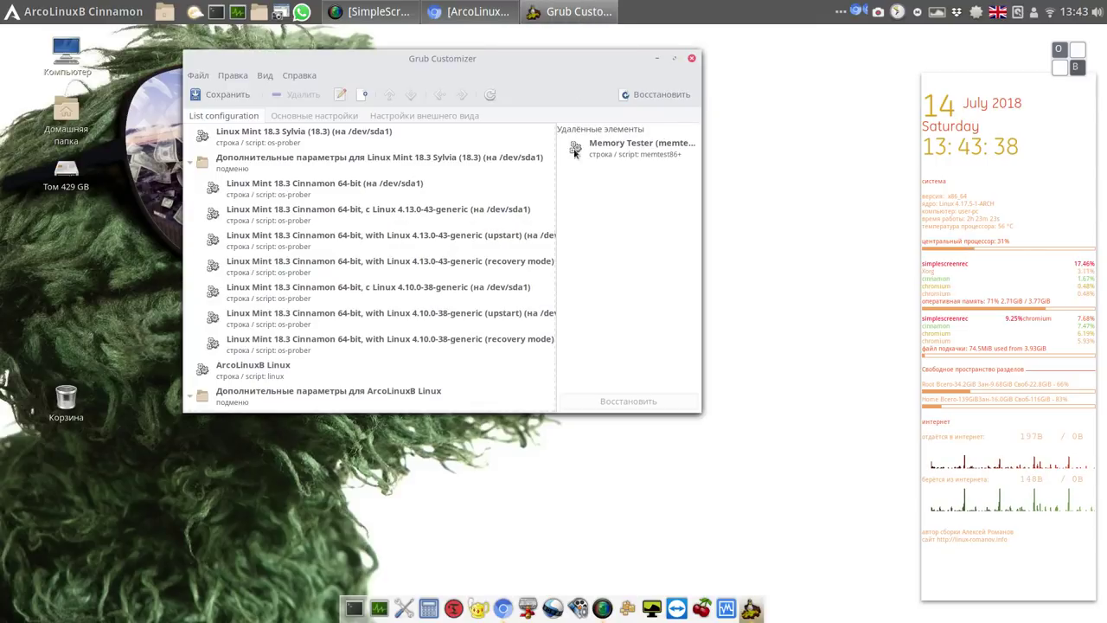
click(191, 163)
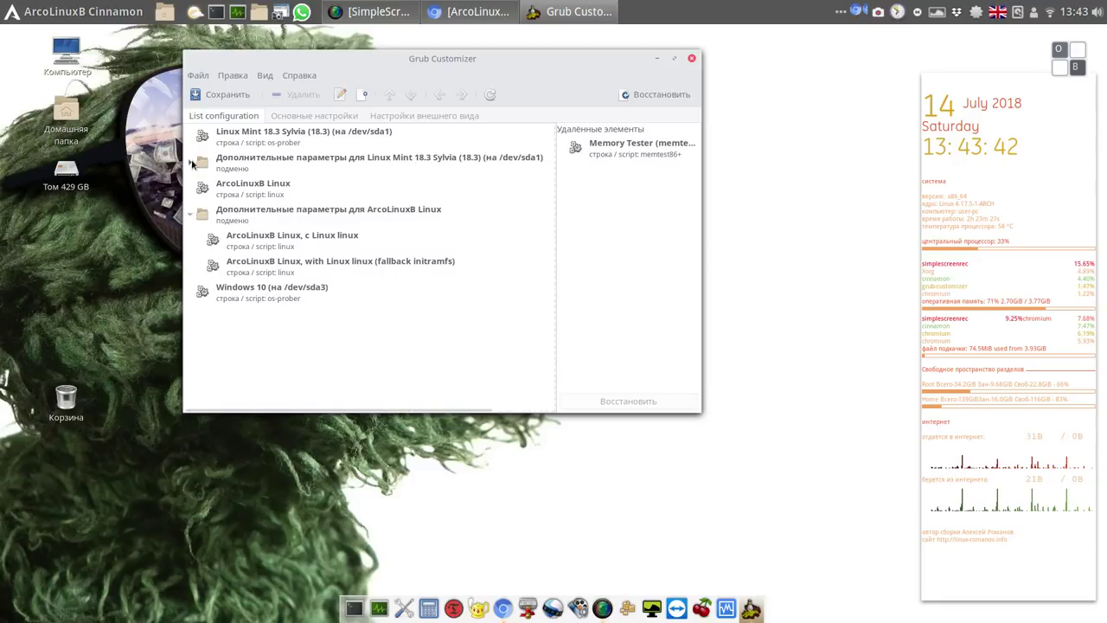
click(192, 217)
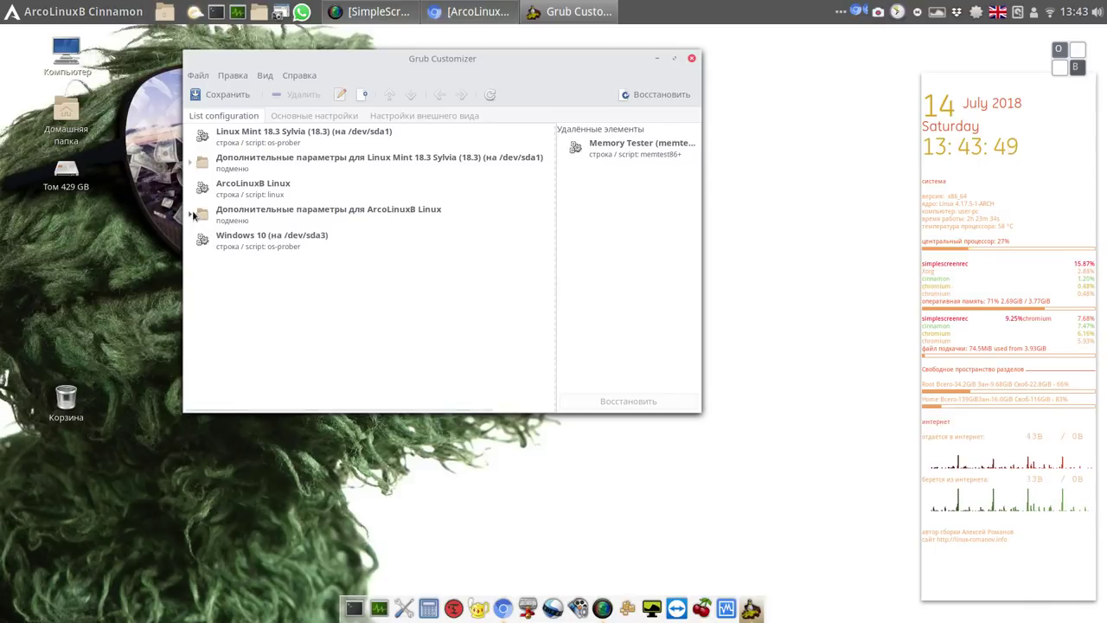
Try to save the GRUB configuration again, dismiss the error report and close Grub Customizer
click(232, 97)
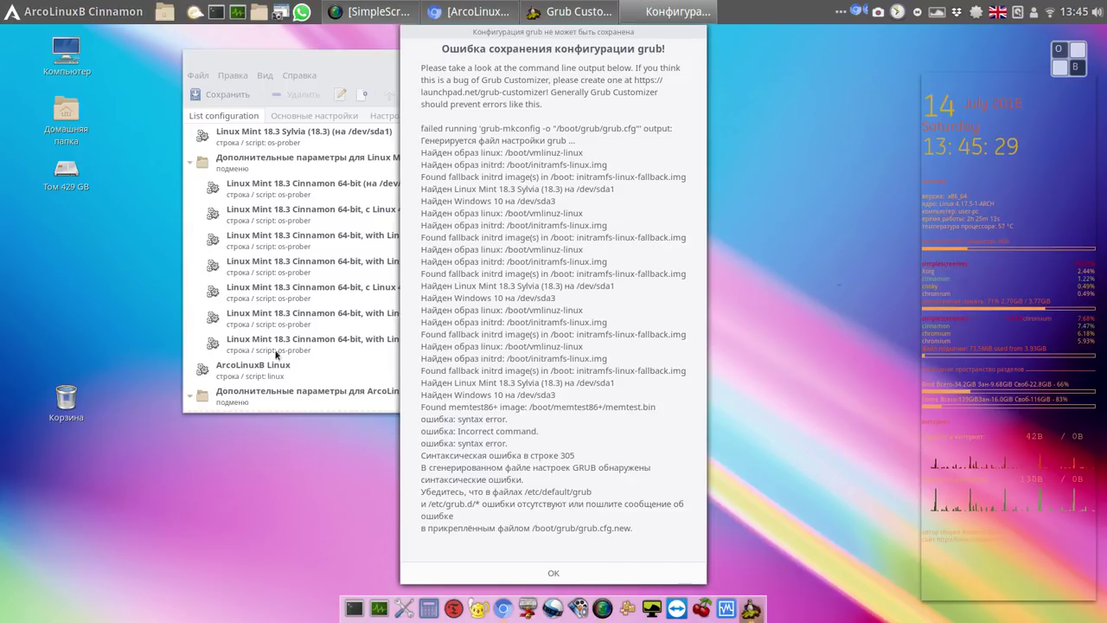
click(577, 573)
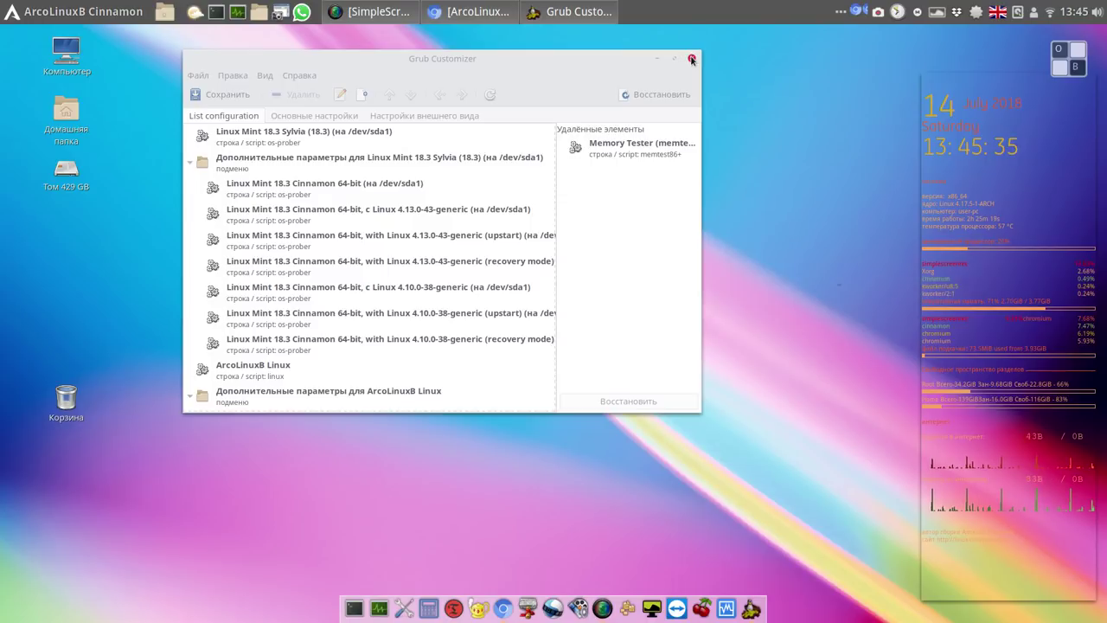
click(691, 58)
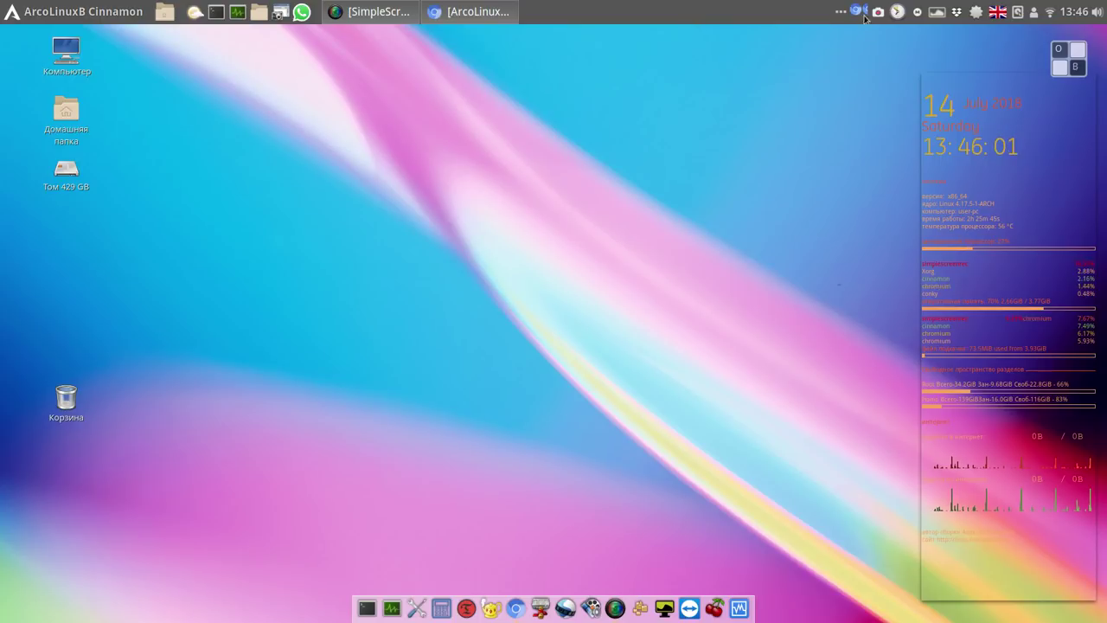
Move the SimpleScreenRecorder window from workspace 1 to workspace 2 in the workspace overview
key(ctrl+alt+Up)
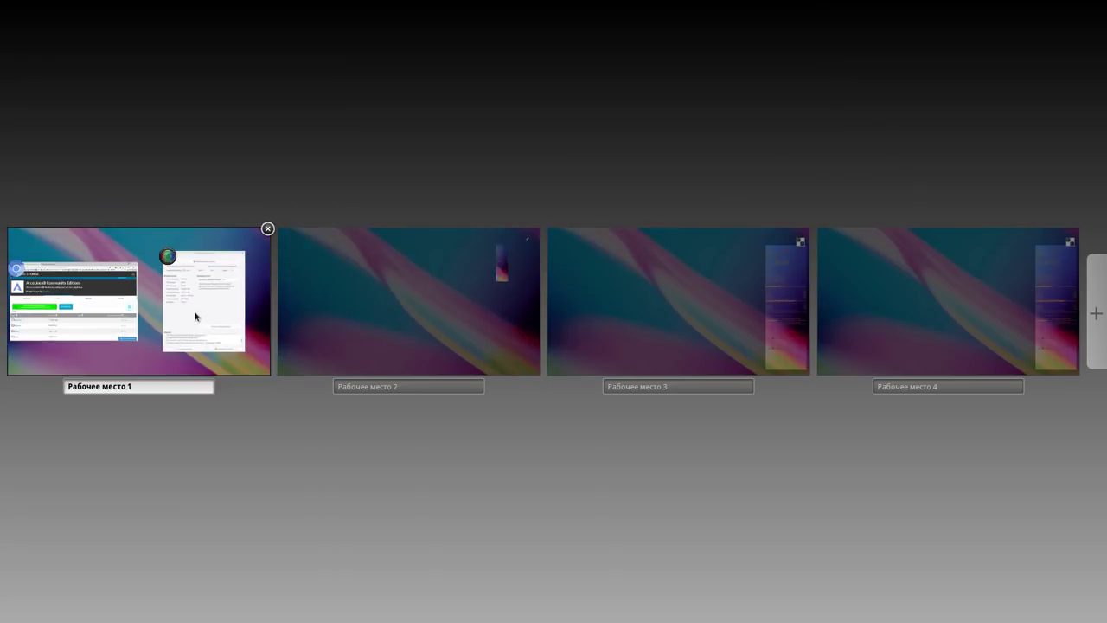
click(194, 310)
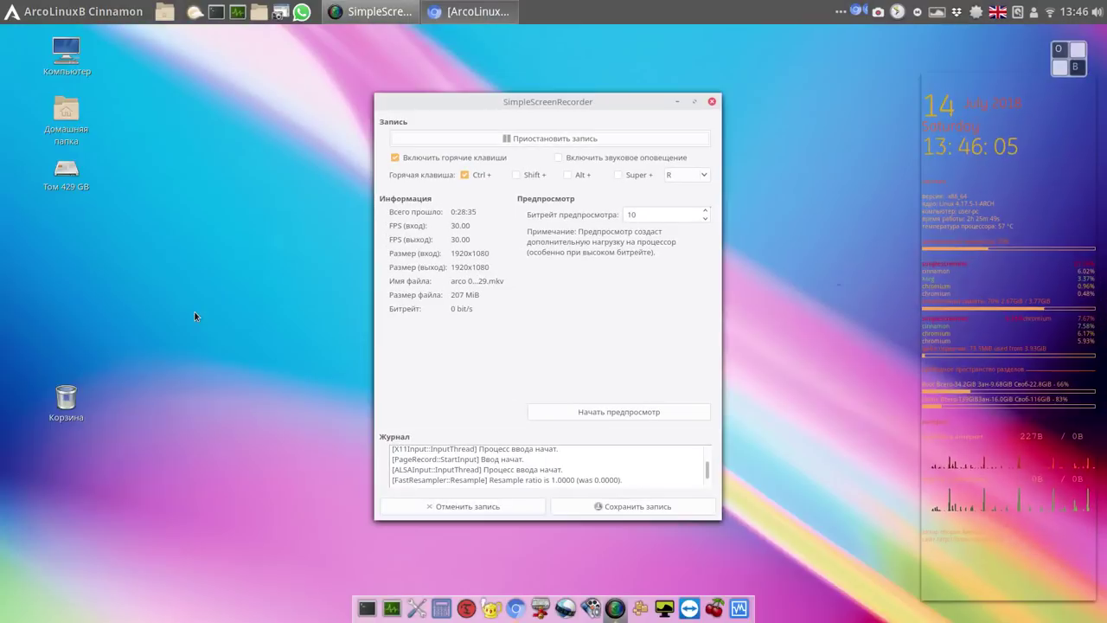
click(240, 237)
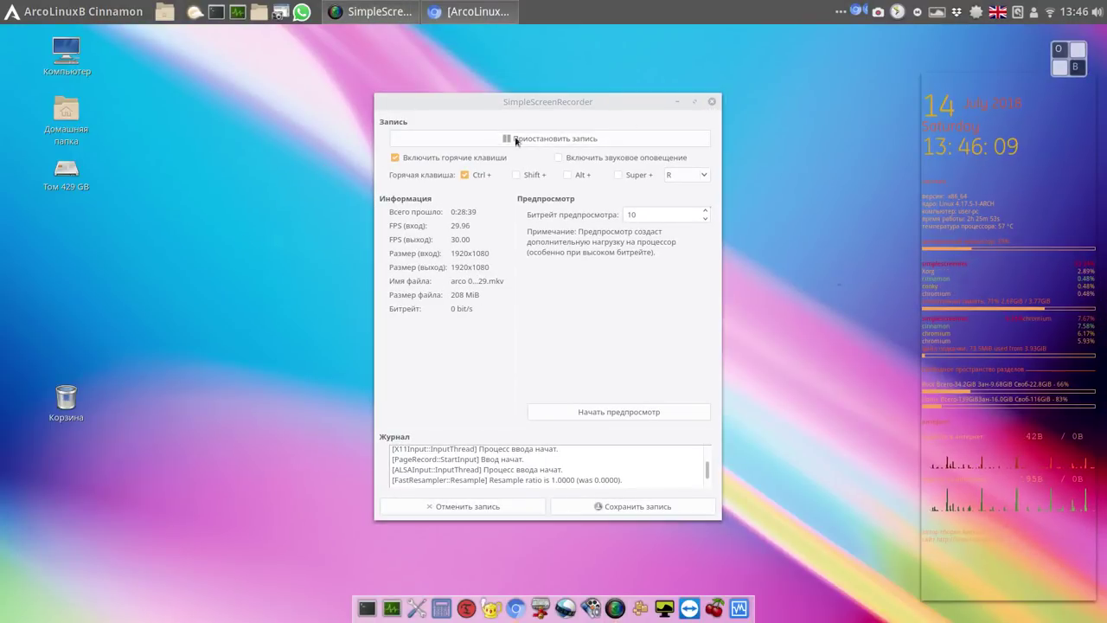
click(839, 14)
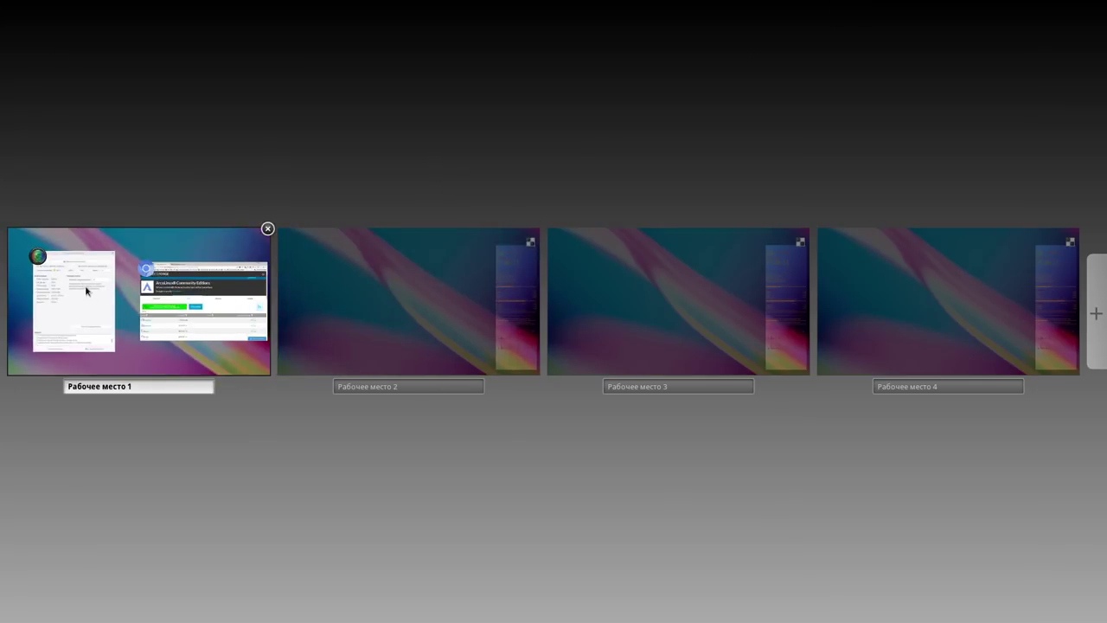
drag(101, 292, 385, 287)
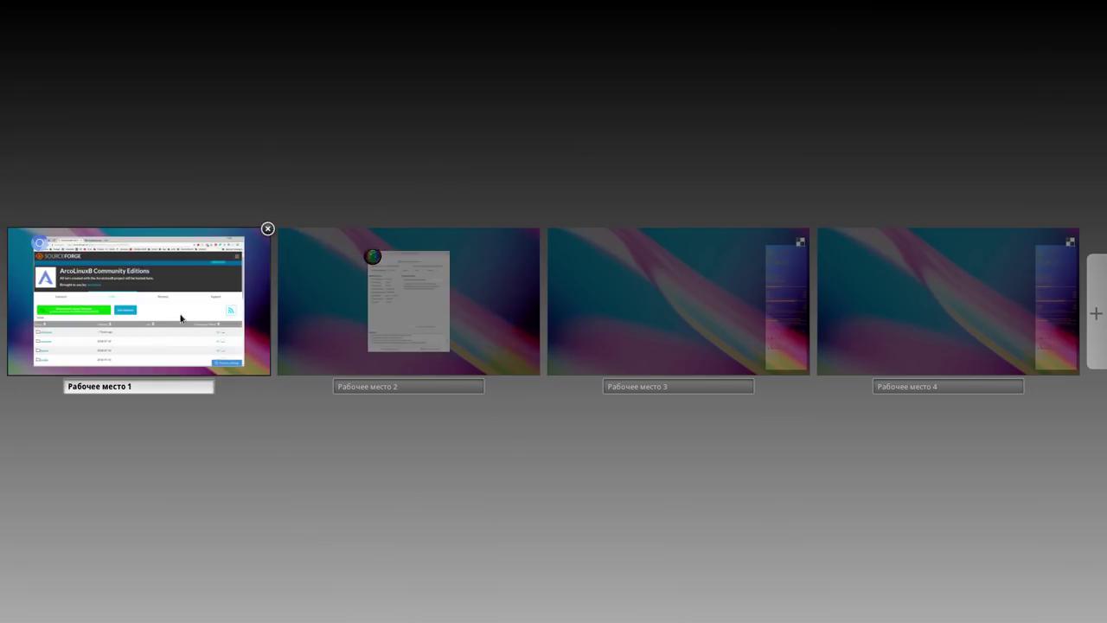
Switch to the browser on workspace 1, look through the ArcoLinuxB Community Editions file list on SourceForge, and minimize the window
click(181, 317)
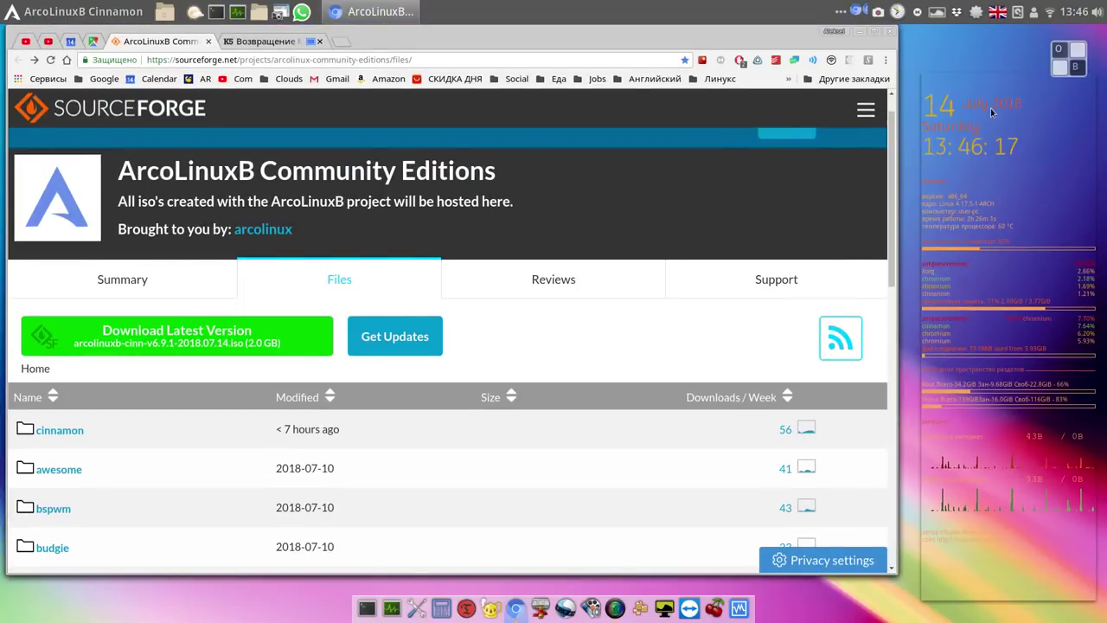
scroll(892, 166, down, 1)
scroll(897, 240, down, 5)
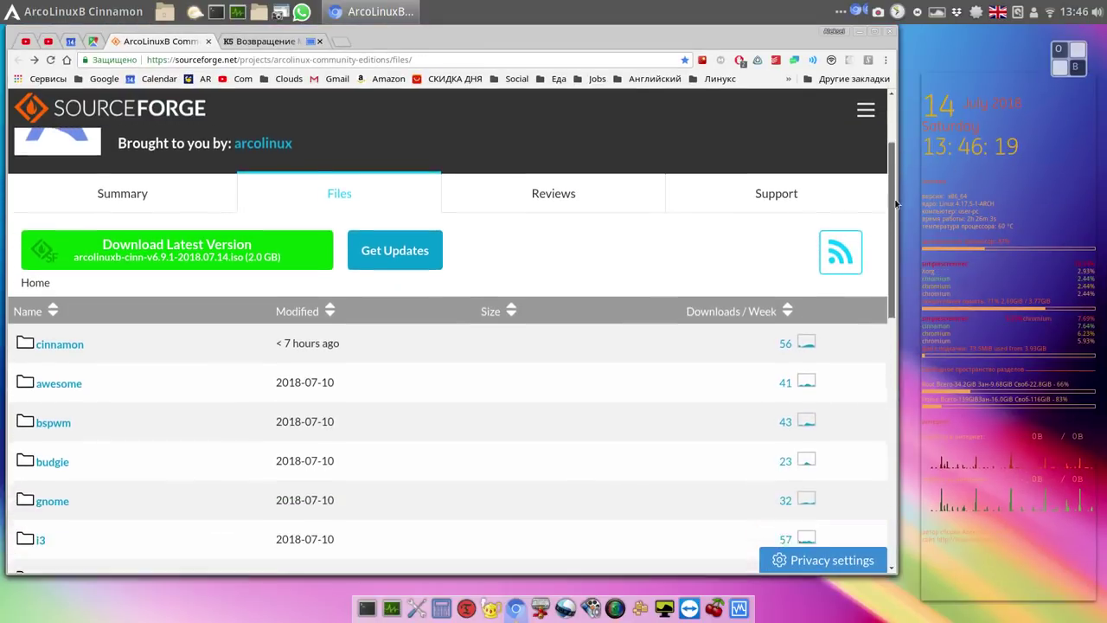
scroll(906, 288, down, 2)
scroll(905, 288, down, 2)
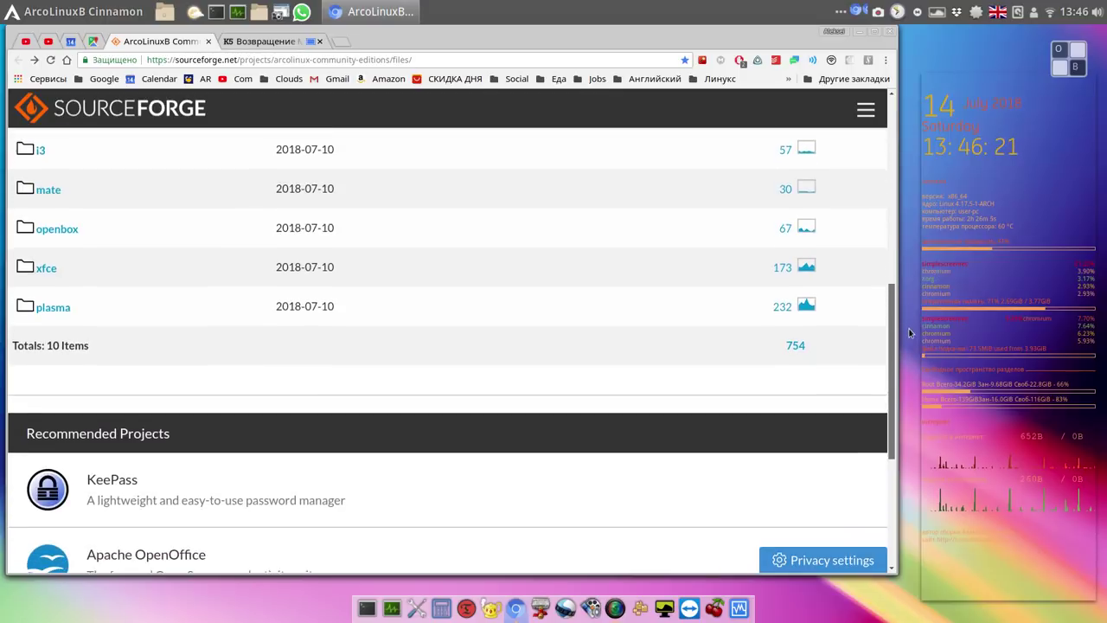
scroll(910, 335, up, 6)
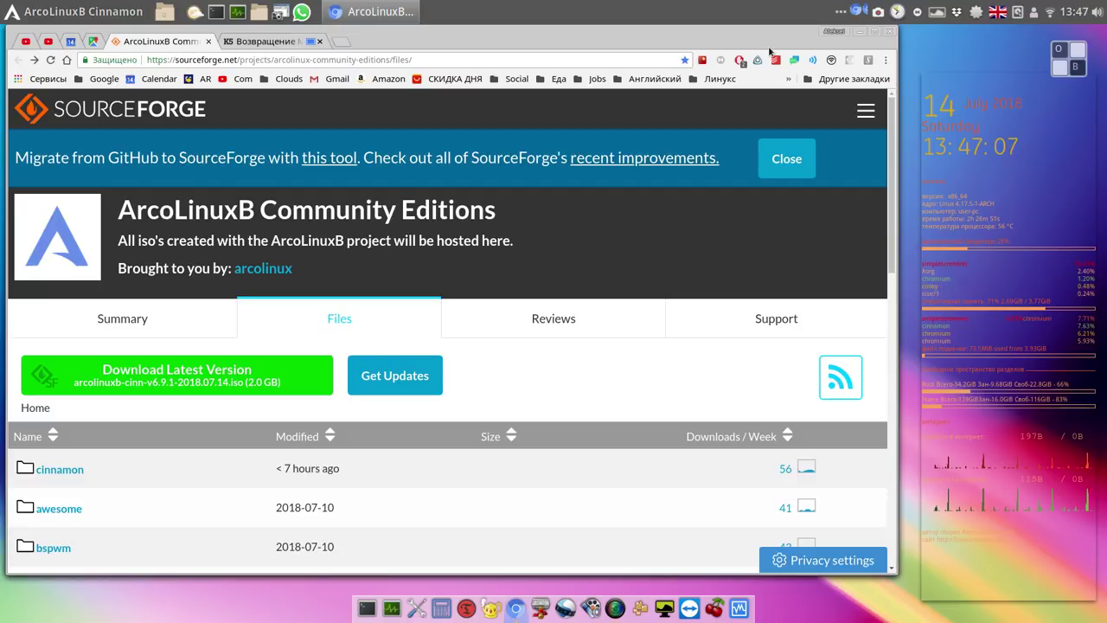
click(858, 33)
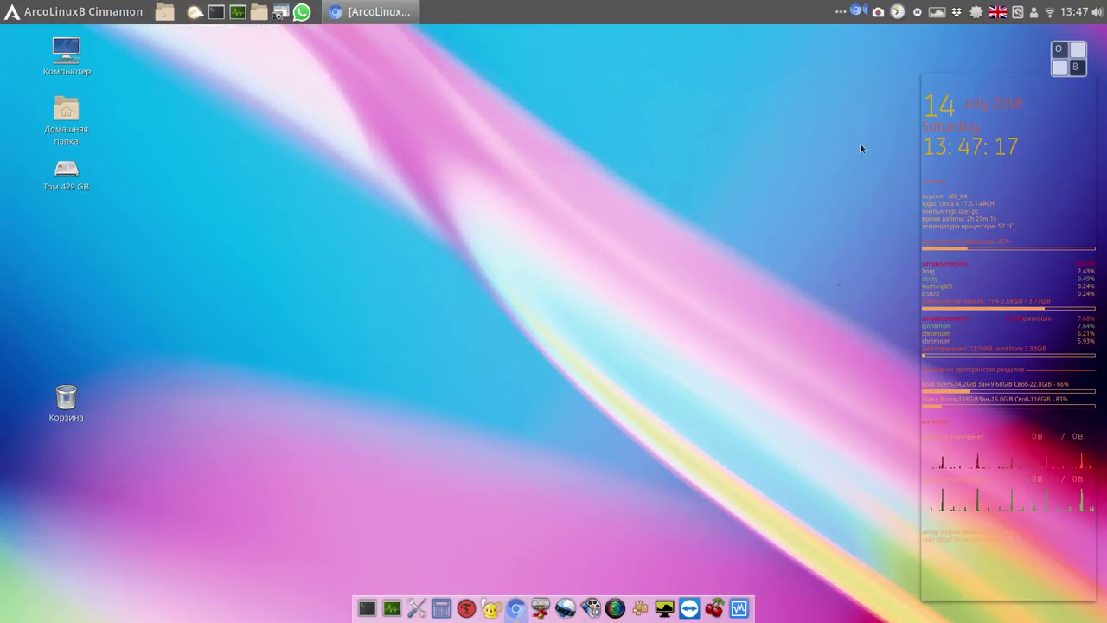
Set the dark phi symbol image from Variety's favorites as the wallpaper, closing the preferences and the thumbnail strip
click(936, 13)
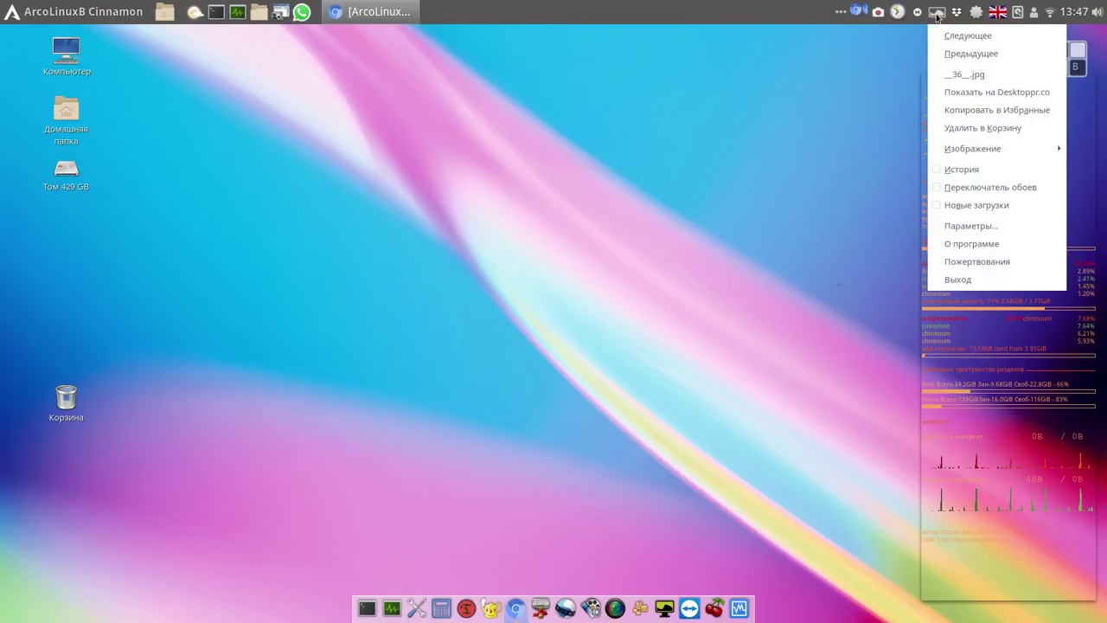
click(982, 227)
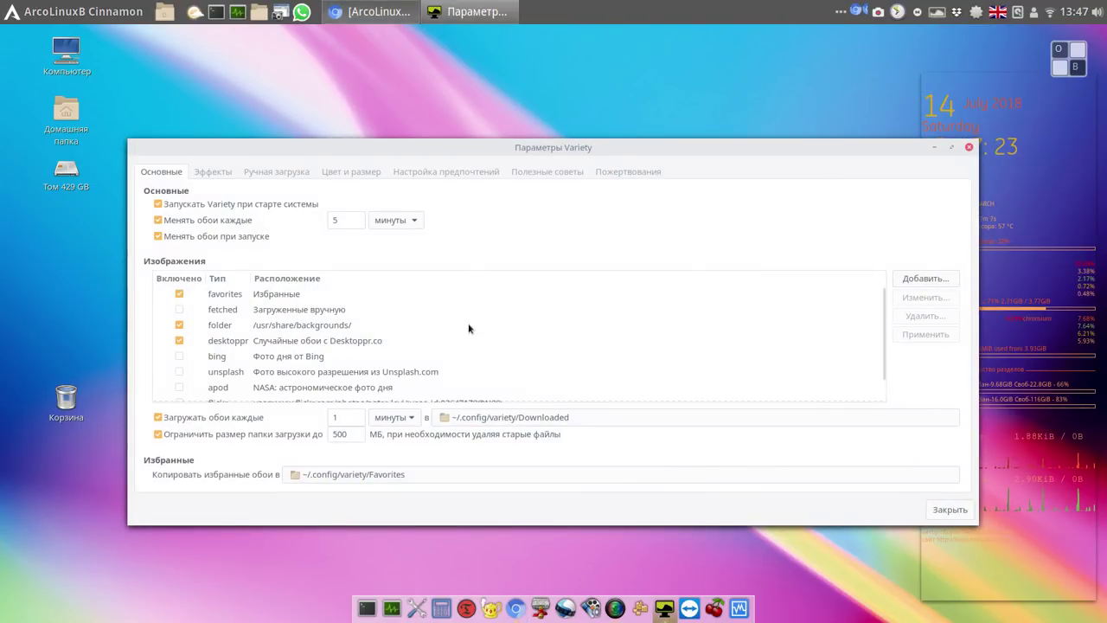
click(271, 300)
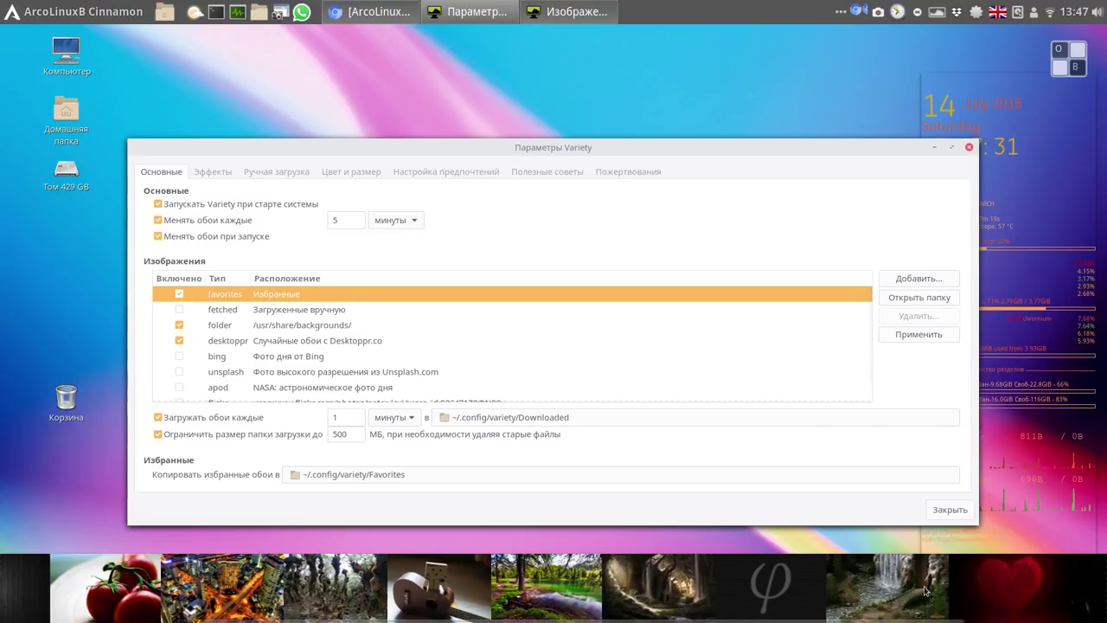
click(748, 596)
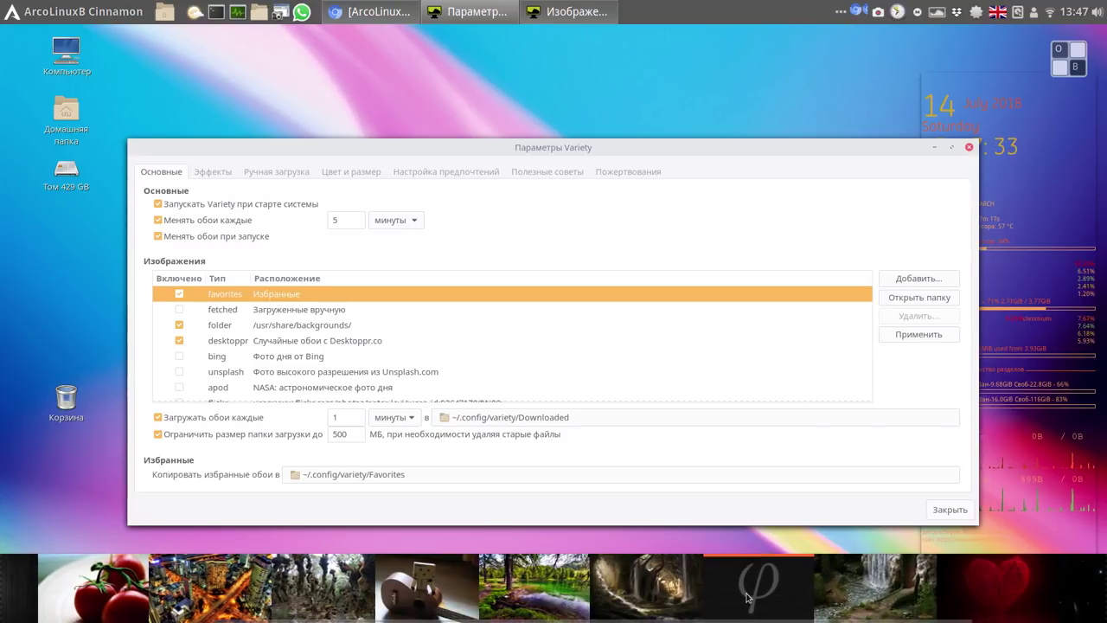
click(969, 147)
right_click(770, 585)
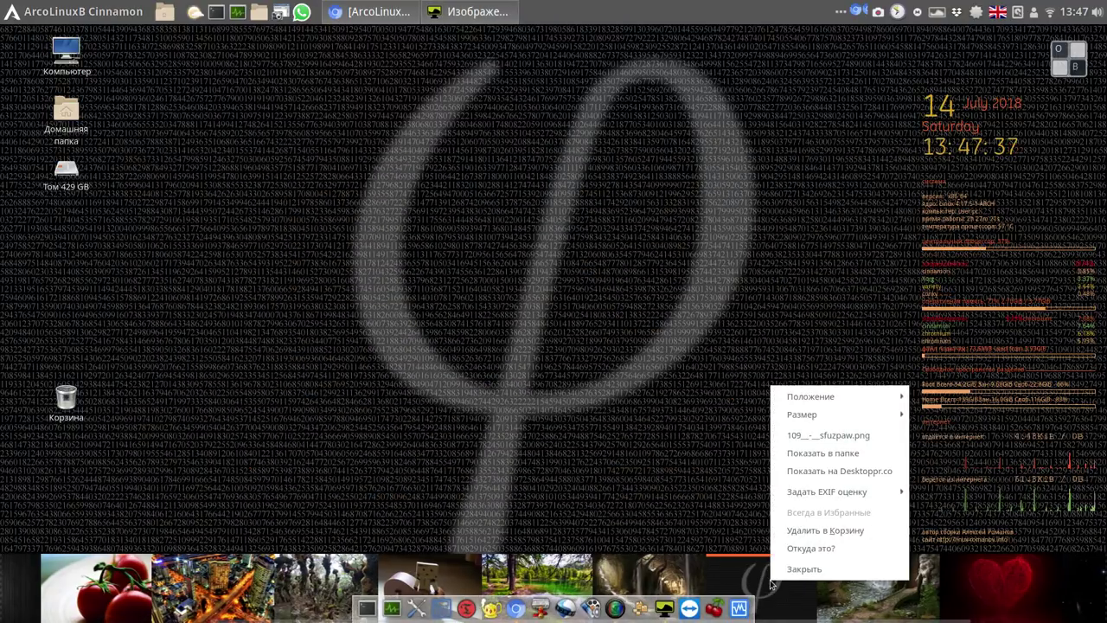
click(795, 571)
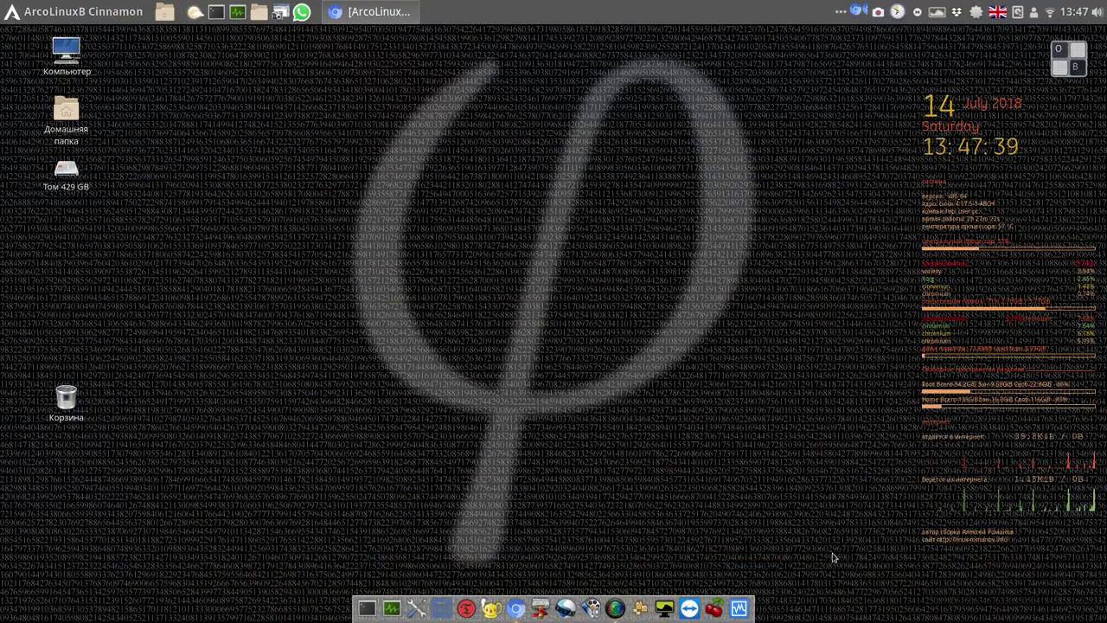